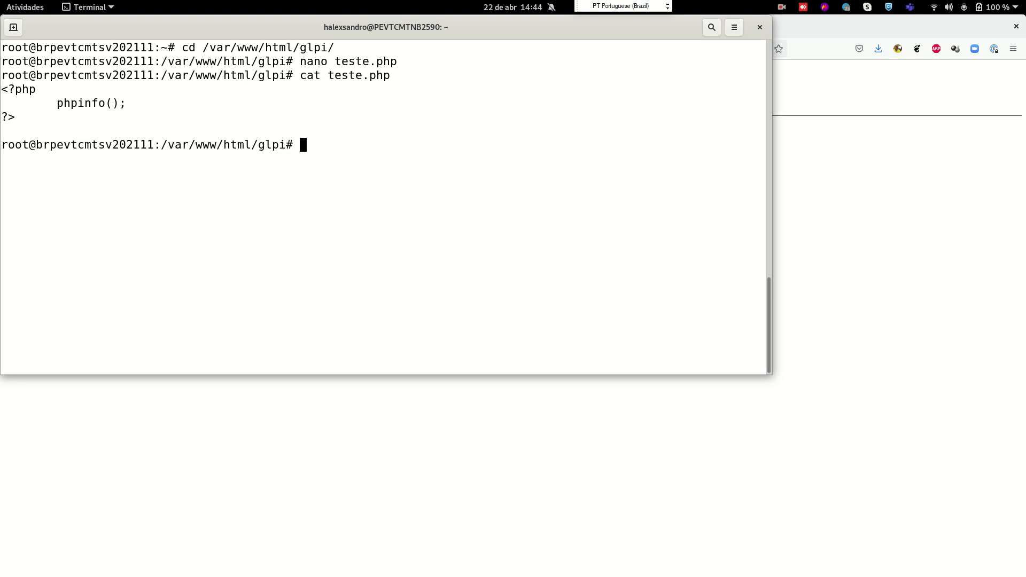
# Reload teste.php in Firefox to render the phpinfo() output page
pyautogui.moveTo(56, 104); pyautogui.dragTo(125, 105)
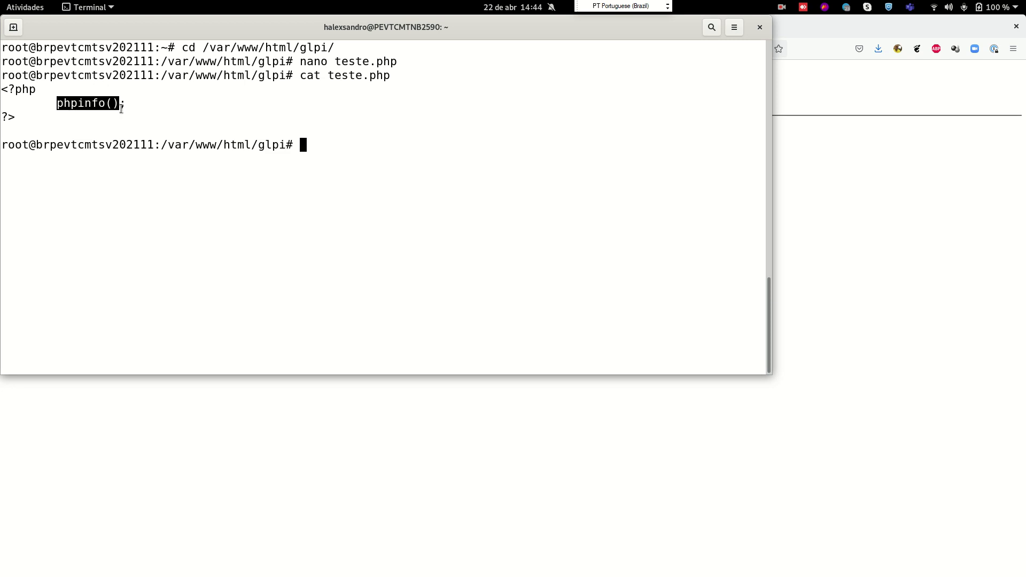
pyautogui.click(826, 181)
pyautogui.click(52, 48)
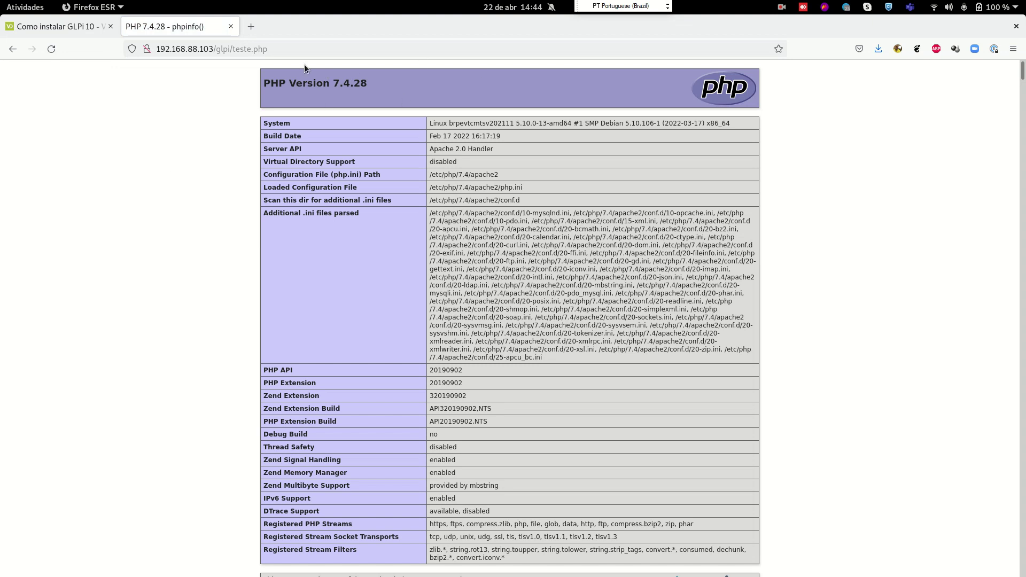
pyautogui.scroll(-20, 386, 154)
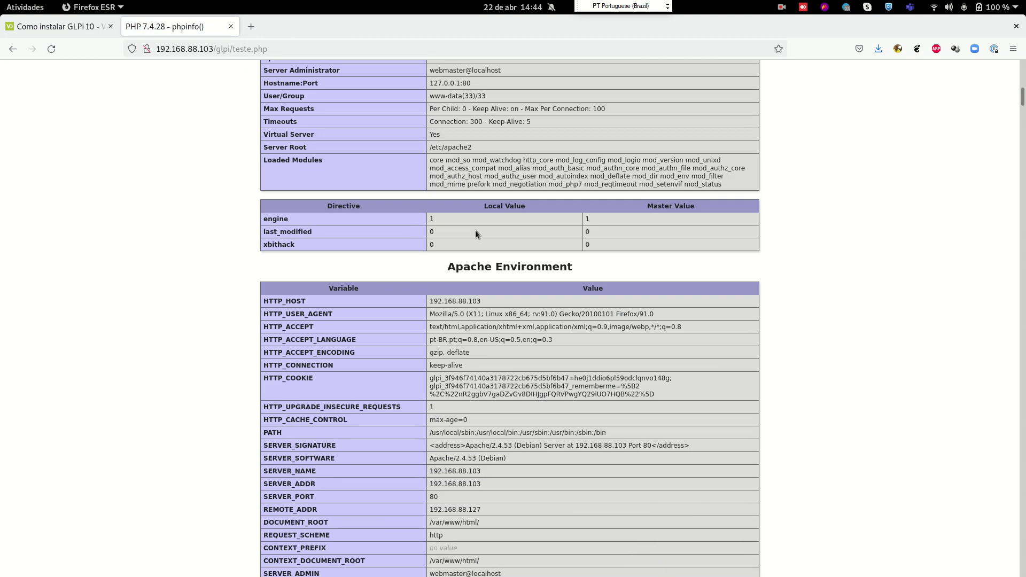
pyautogui.scroll(-20, 474, 257)
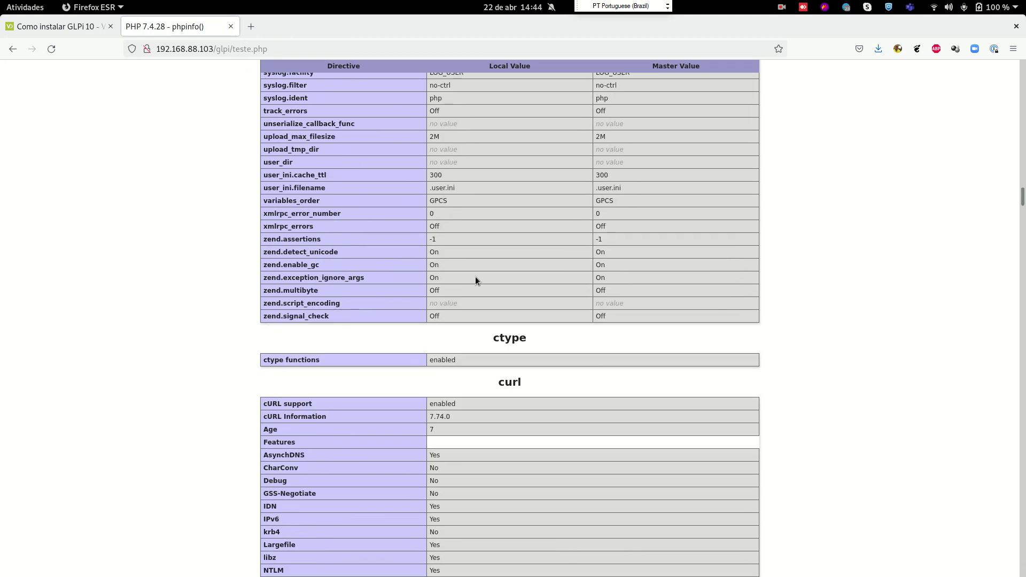
pyautogui.scroll(-20, 479, 284)
pyautogui.scroll(12, 754, 262)
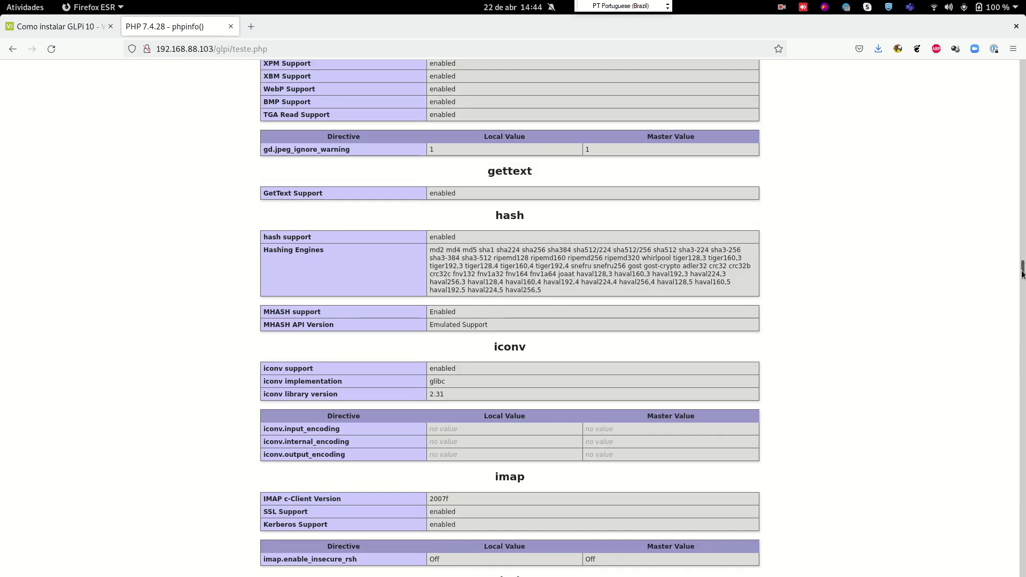
pyautogui.moveTo(1022, 274); pyautogui.dragTo(1007, 69)
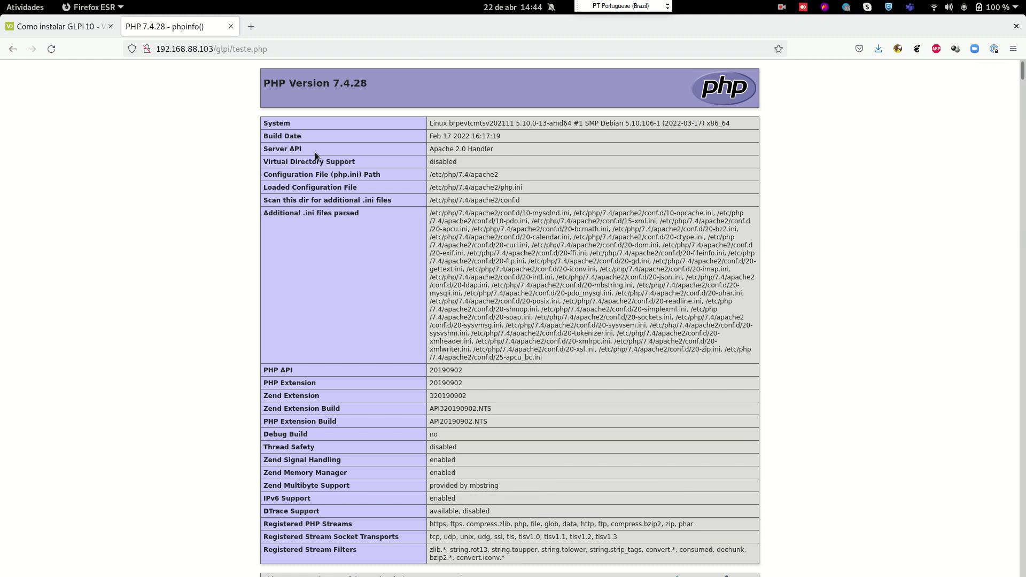
# Highlight PHP version 7.4.28, the loaded php.ini path, and the bcmath, bz2 and calendar sections
pyautogui.moveTo(291, 83); pyautogui.dragTo(385, 118)
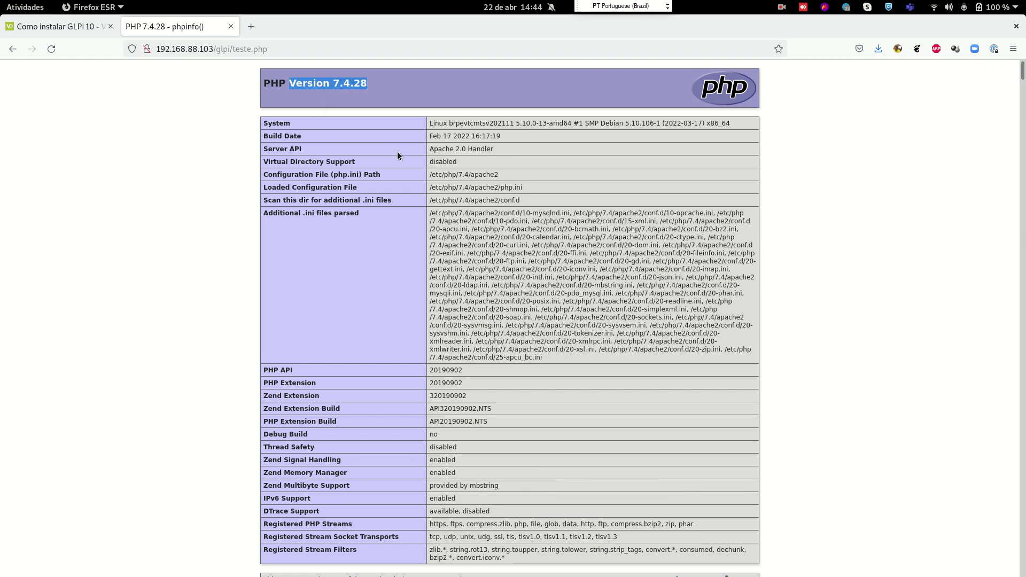
pyautogui.moveTo(340, 84); pyautogui.dragTo(260, 86)
pyautogui.moveTo(526, 187); pyautogui.dragTo(453, 175)
pyautogui.click(339, 233)
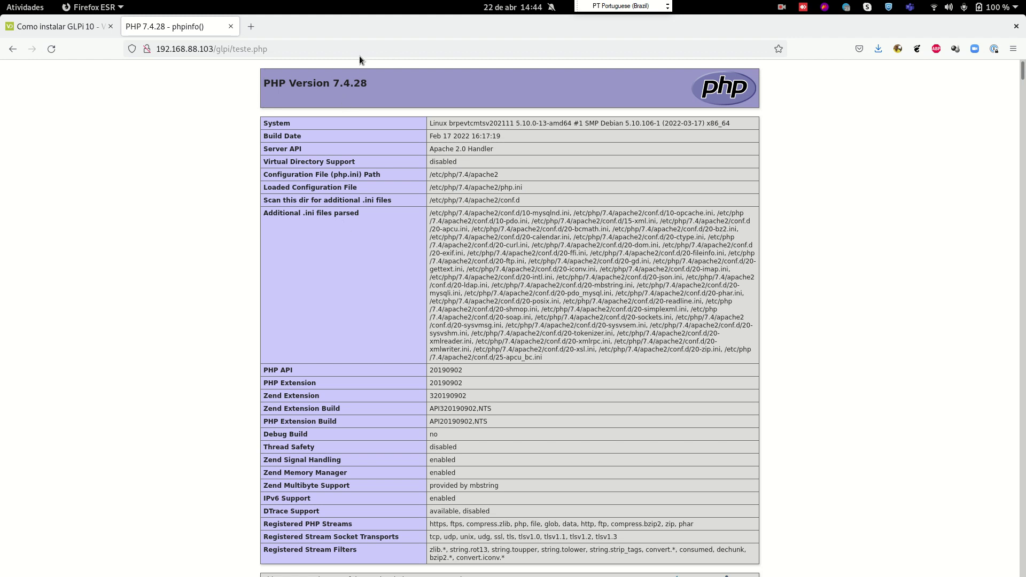
pyautogui.scroll(-12, 406, 280)
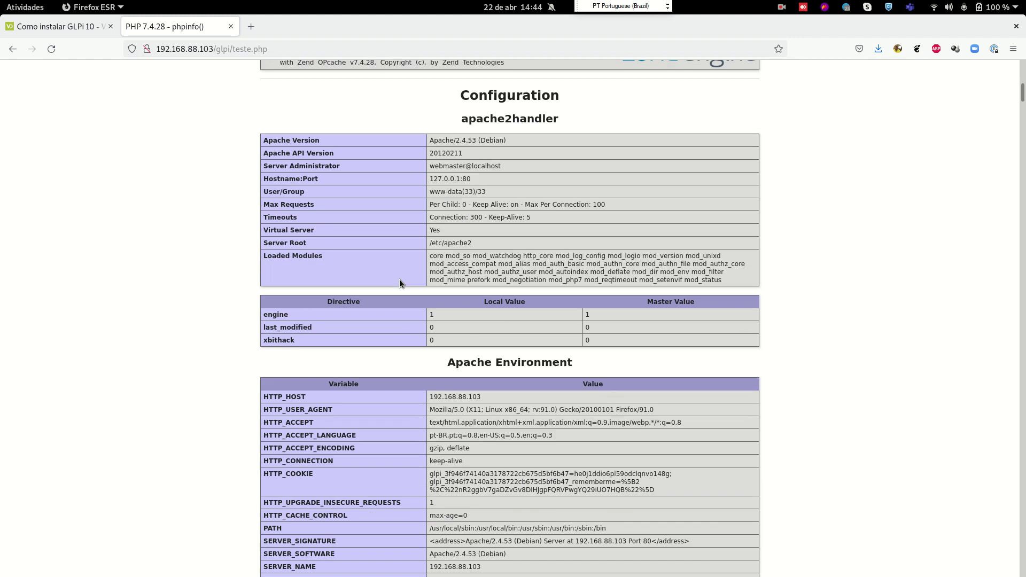
pyautogui.scroll(-20, 395, 291)
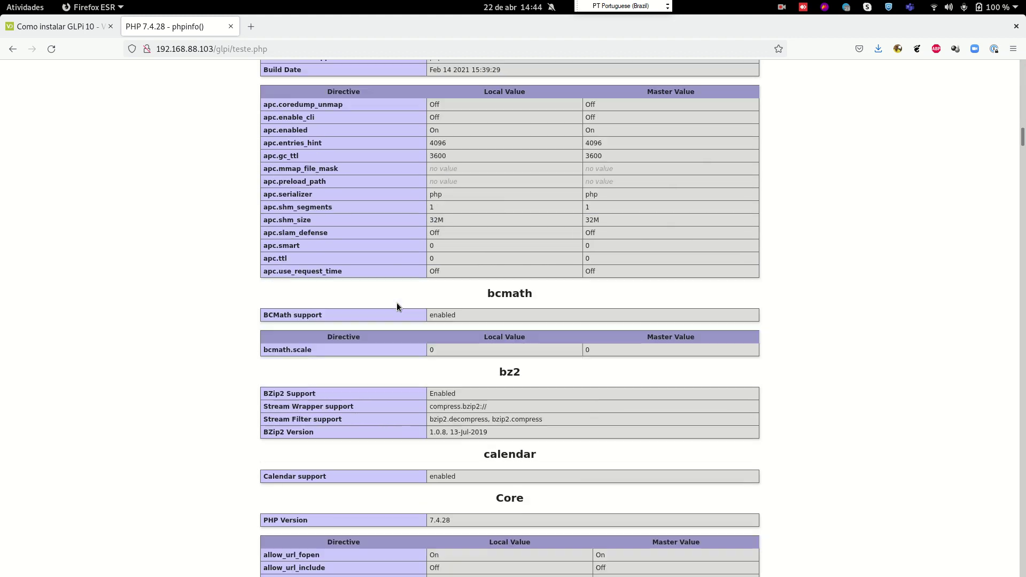
pyautogui.doubleClick(550, 257)
pyautogui.moveTo(486, 315); pyautogui.dragTo(556, 348)
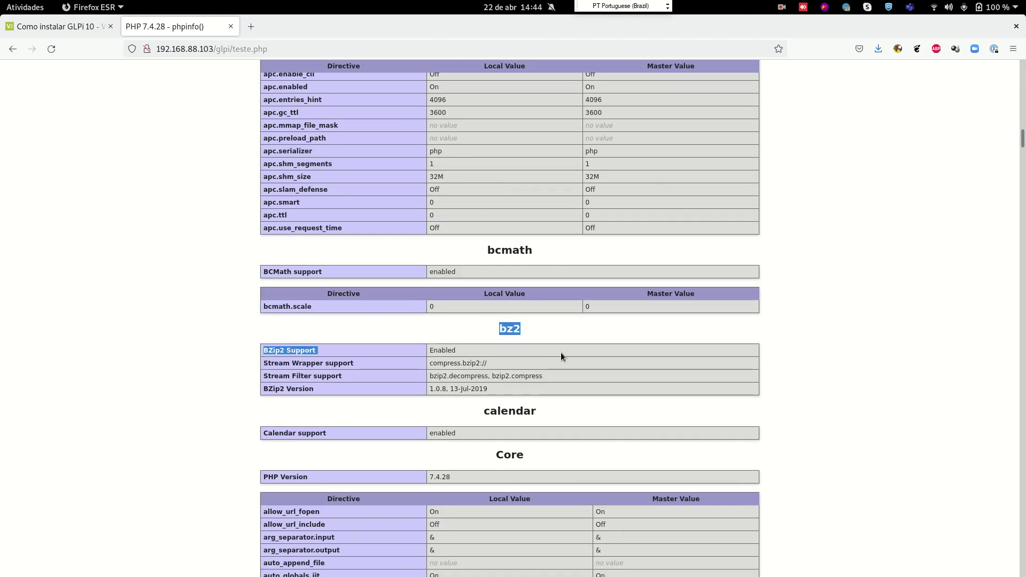
pyautogui.moveTo(537, 418); pyautogui.dragTo(463, 416)
# Scroll back through the phpinfo output and close the teste.php tab
pyautogui.scroll(-20, 511, 374)
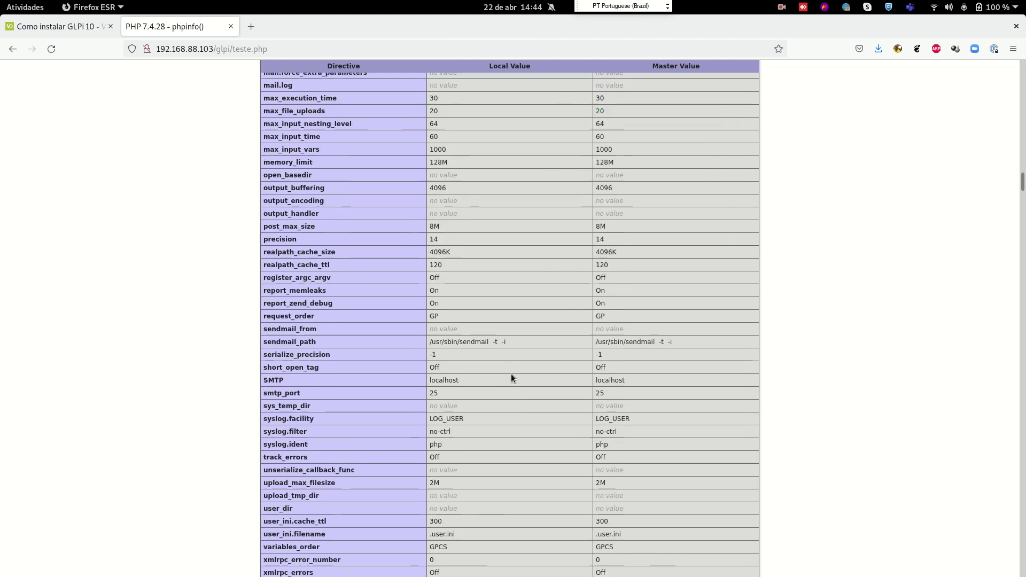
pyautogui.scroll(-20, 510, 375)
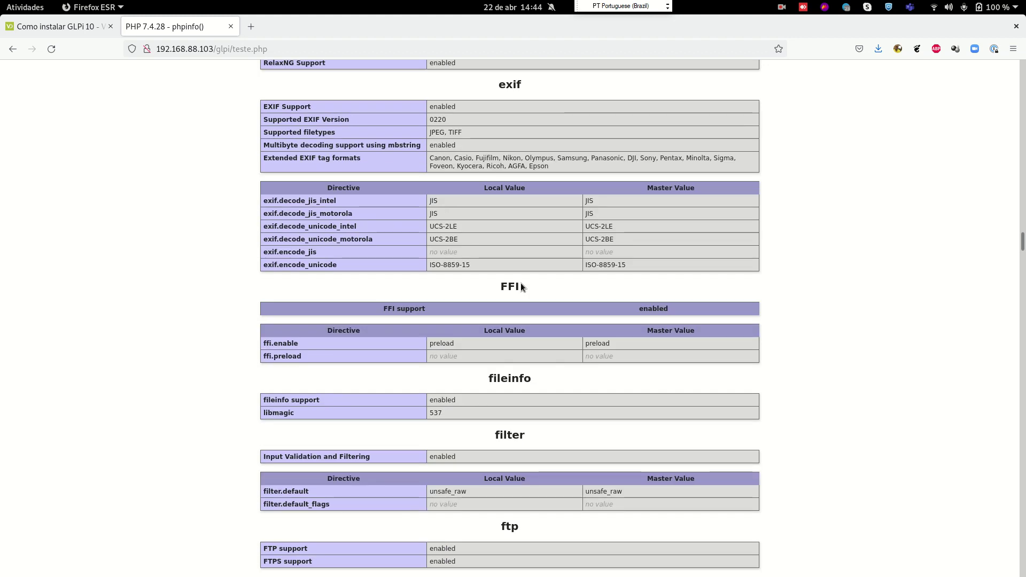
pyautogui.scroll(-20, 519, 297)
pyautogui.scroll(20, 499, 229)
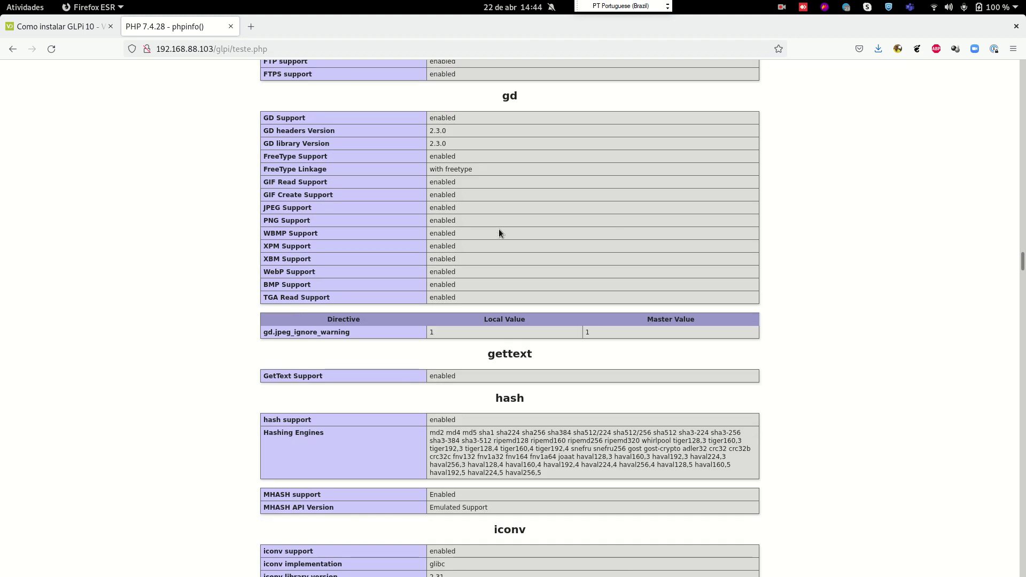
pyautogui.scroll(20, 483, 210)
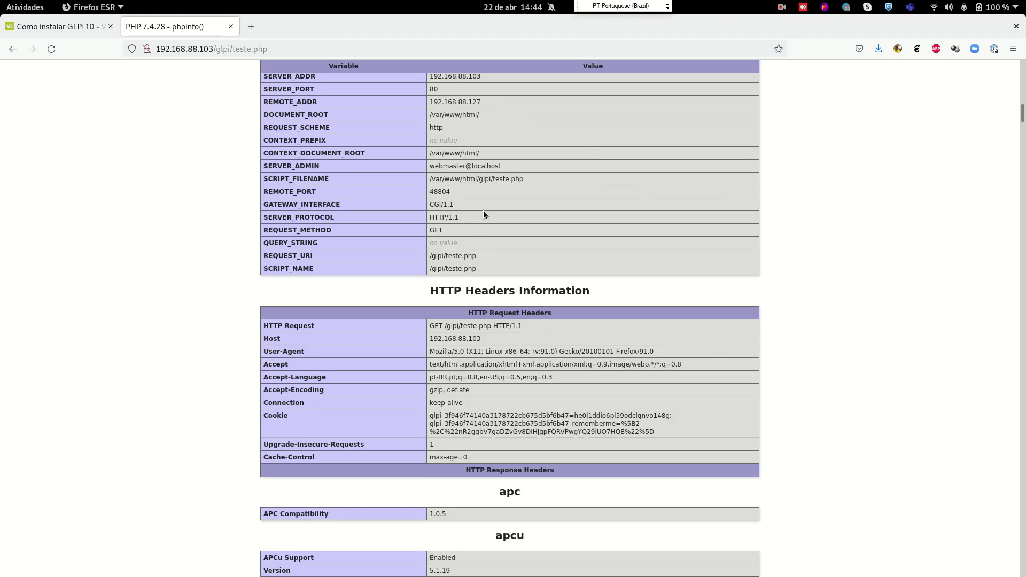
pyautogui.scroll(4, 483, 210)
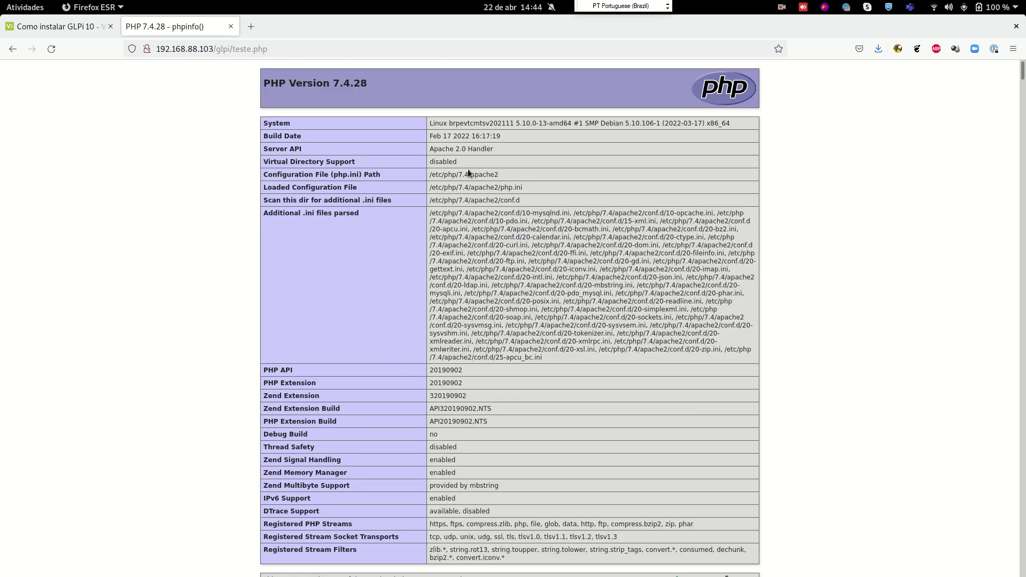
pyautogui.click(230, 27)
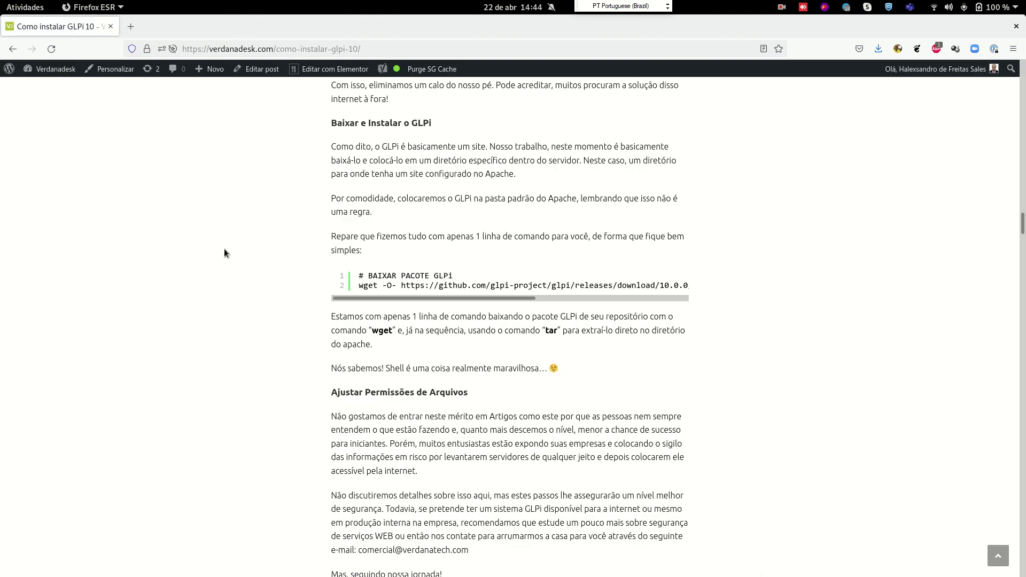
# Go up to /var/www/html in the terminal and list its contents
pyautogui.hotkey('alt', 'Tab')
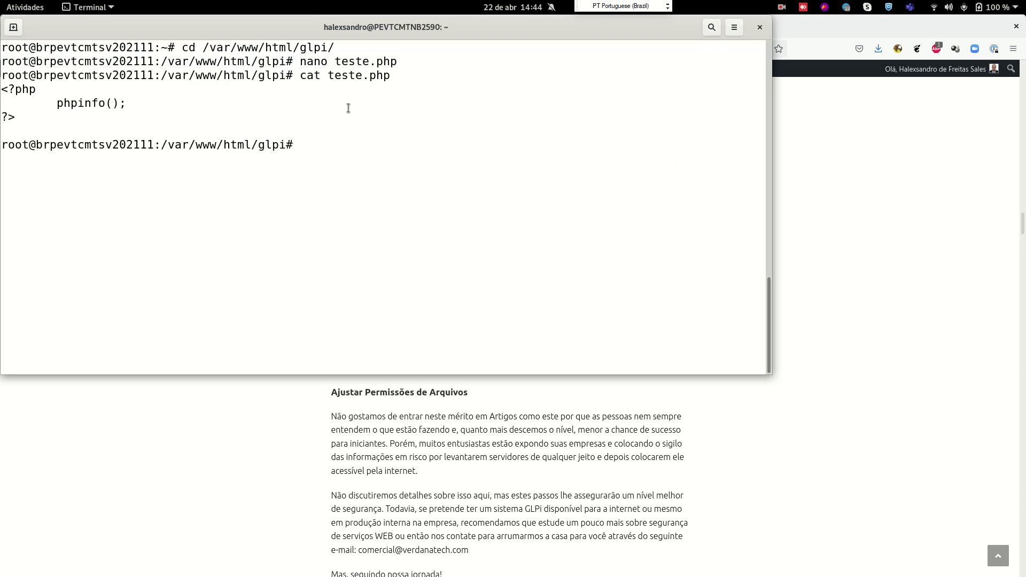
pyautogui.hotkey('ctrl', 'l')
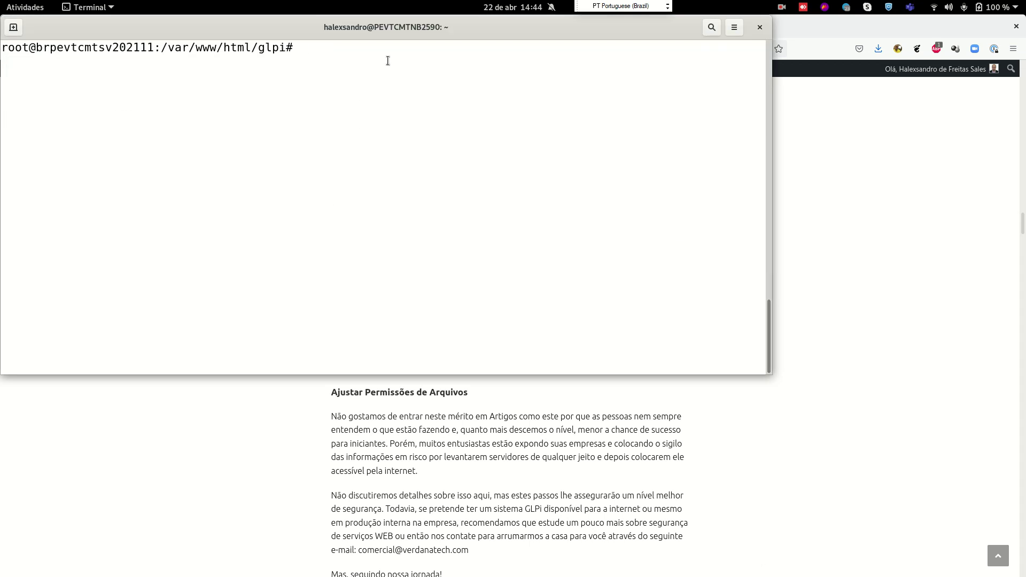
pyautogui.moveTo(398, 25); pyautogui.dragTo(474, 131)
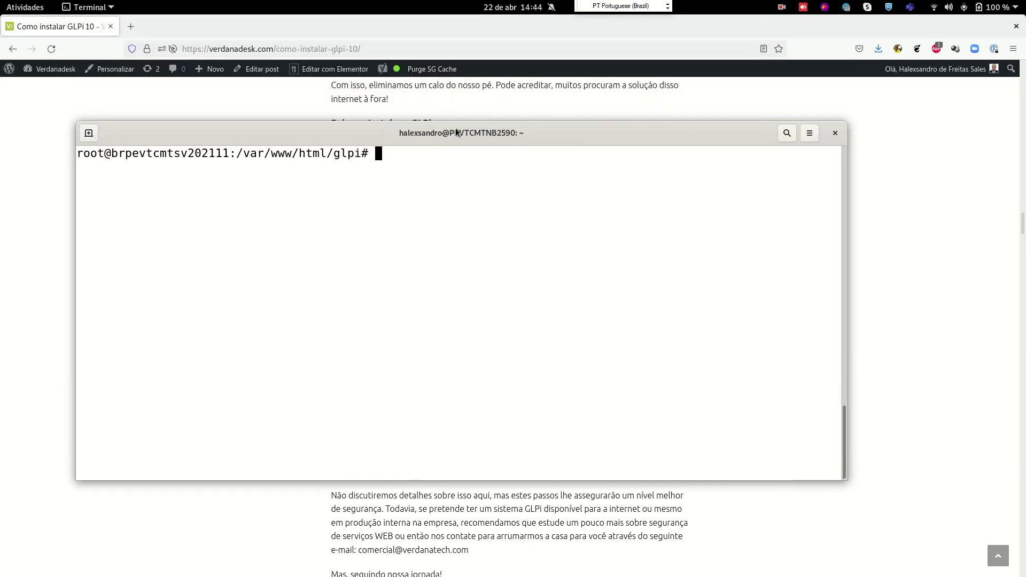
pyautogui.write('cd ..')
pyautogui.press('Return')
pyautogui.hotkey('ctrl', 'l')
pyautogui.write('ls')
pyautogui.press('Return')
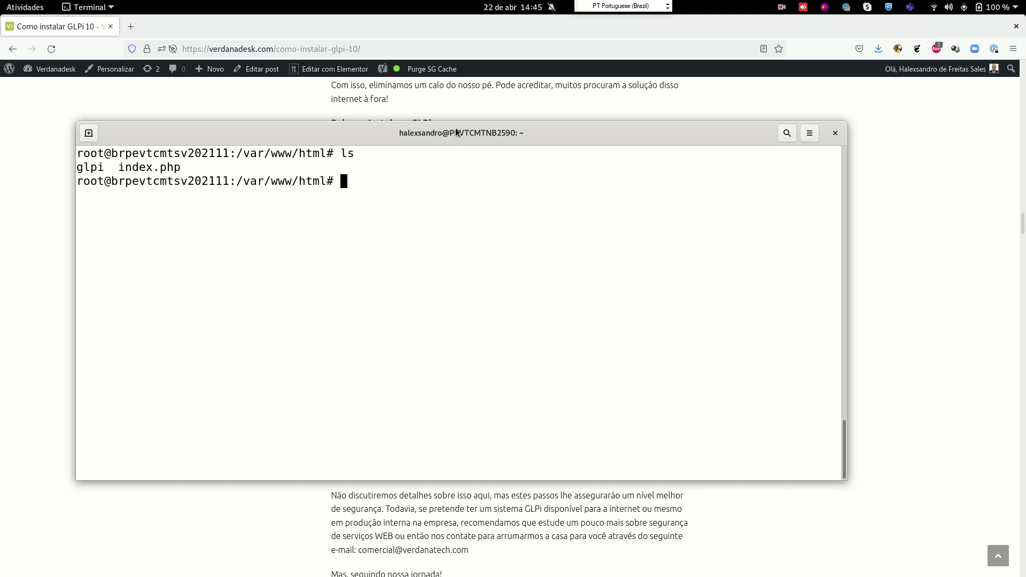
# Stop the cron service with service cron stop
pyautogui.write('service cron stop')
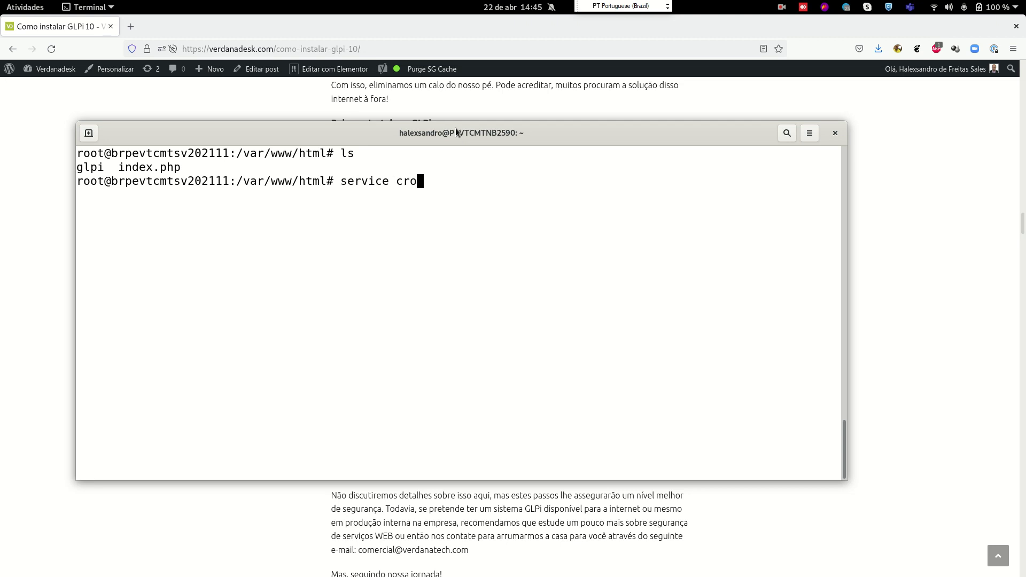
pyautogui.press('Return')
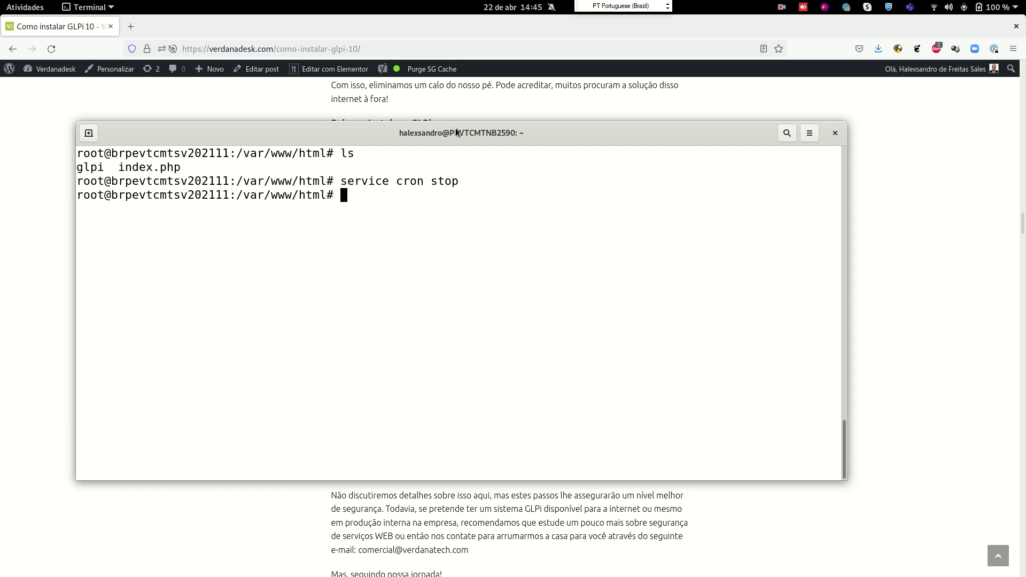
# Rename the glpi folder to glpi-old with mv
pyautogui.hotkey('ctrl', 'l')
pyautogui.write('ls')
pyautogui.press('Return')
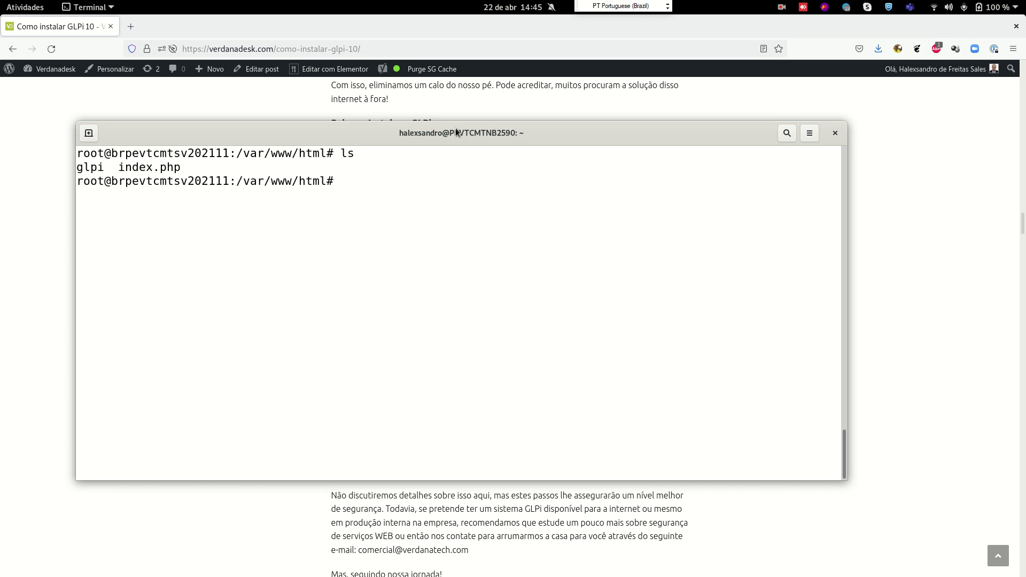
pyautogui.write('mv gl')
pyautogui.press('Tab')
pyautogui.press('BackSpace')
pyautogui.write('glpi-old')
pyautogui.press('Return')
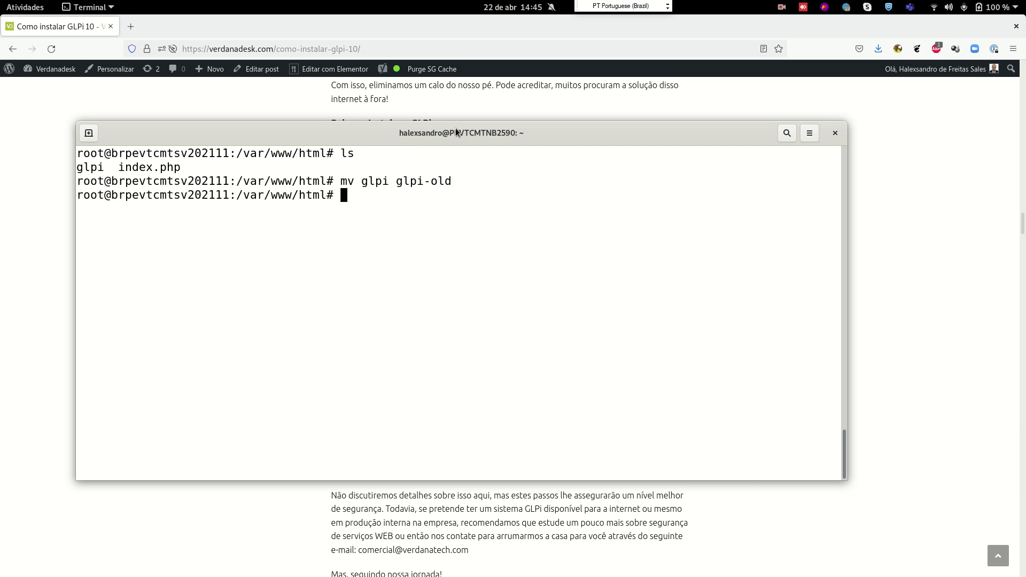
# List /var/www/html to confirm glpi-old is there
pyautogui.hotkey('ctrl', 'l')
pyautogui.press('Return')
pyautogui.write('ls')
pyautogui.press('BackSpace')
pyautogui.press('BackSpace')
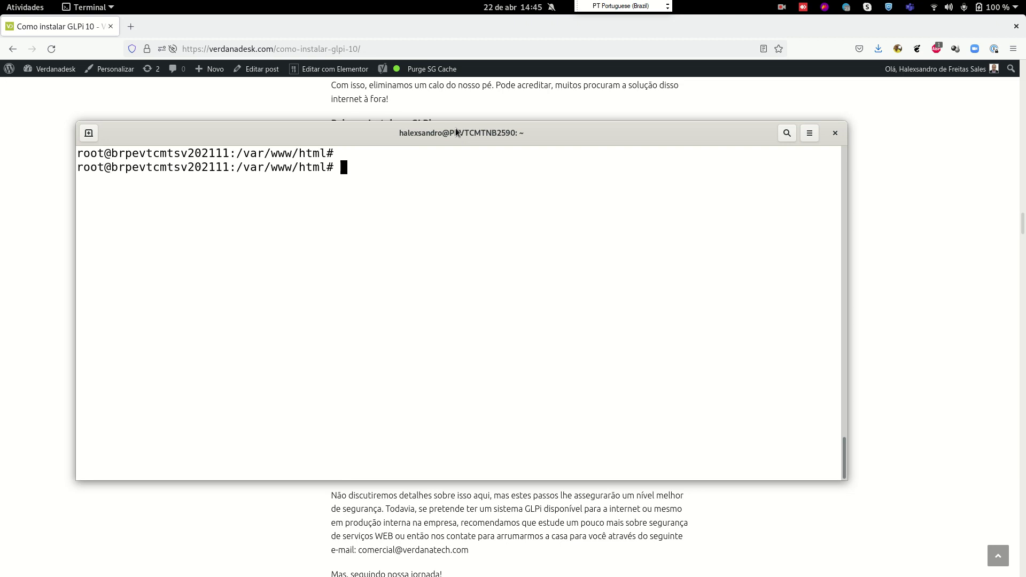
pyautogui.write('ls')
pyautogui.press('Return')
# Copy the article's wget GLPi 10.0.0 command and run it, extracting into /var/www/html
pyautogui.click(25, 262)
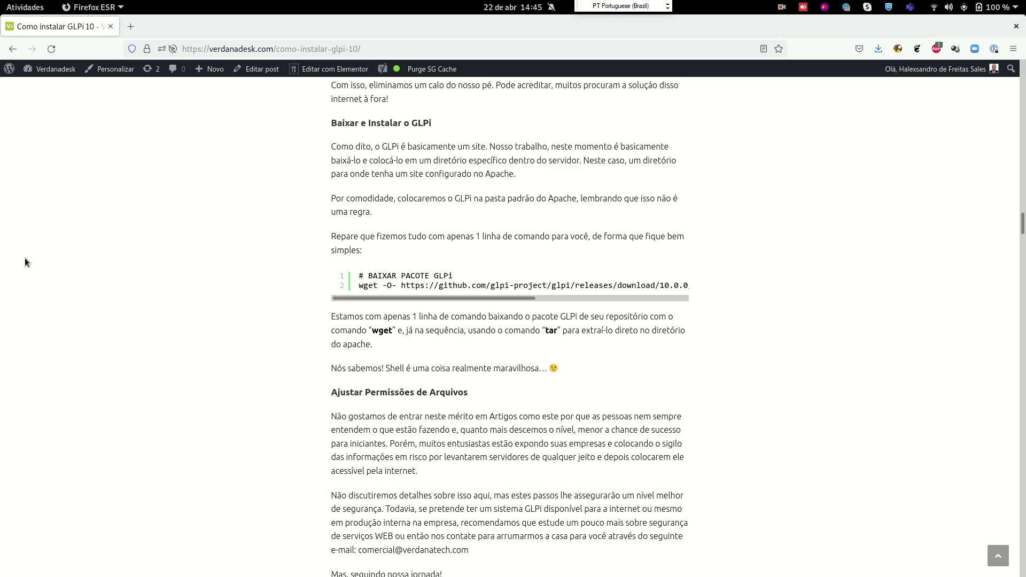
pyautogui.moveTo(359, 286); pyautogui.dragTo(684, 286)
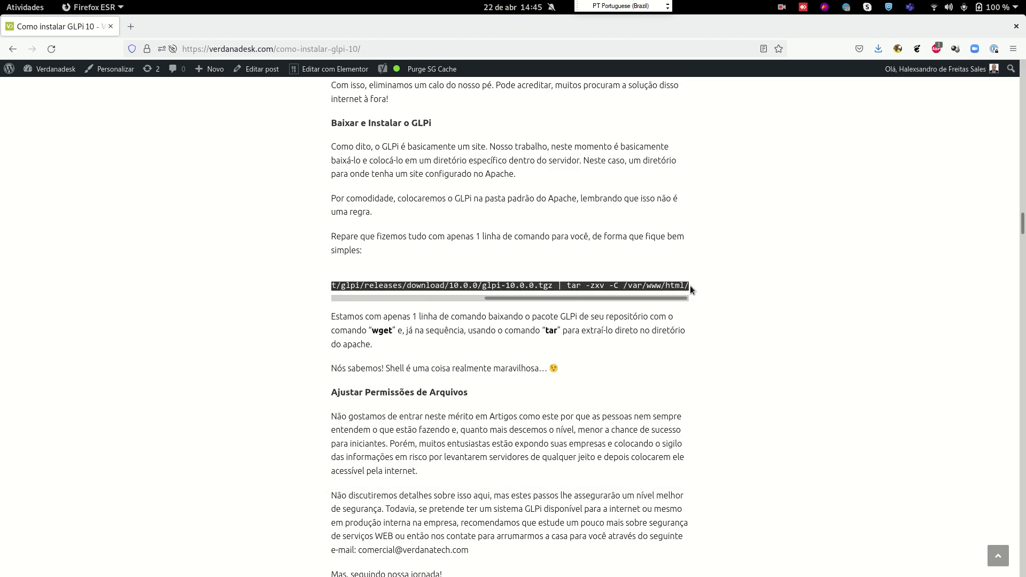
pyautogui.hotkey('ctrl', 'c')
pyautogui.hotkey('alt', 'Tab')
pyautogui.hotkey('ctrl', 'shift', 'v')
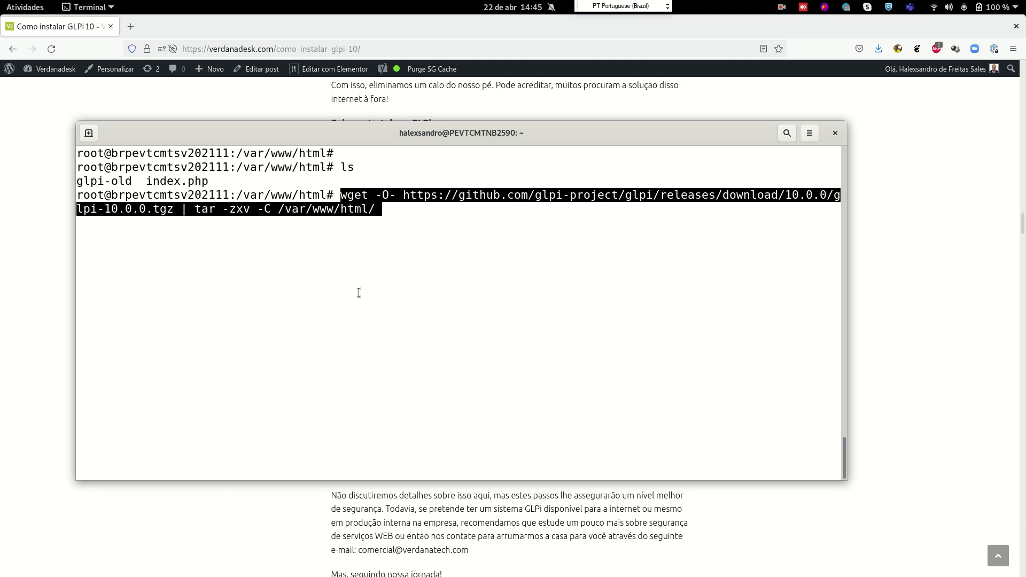
pyautogui.press('Return')
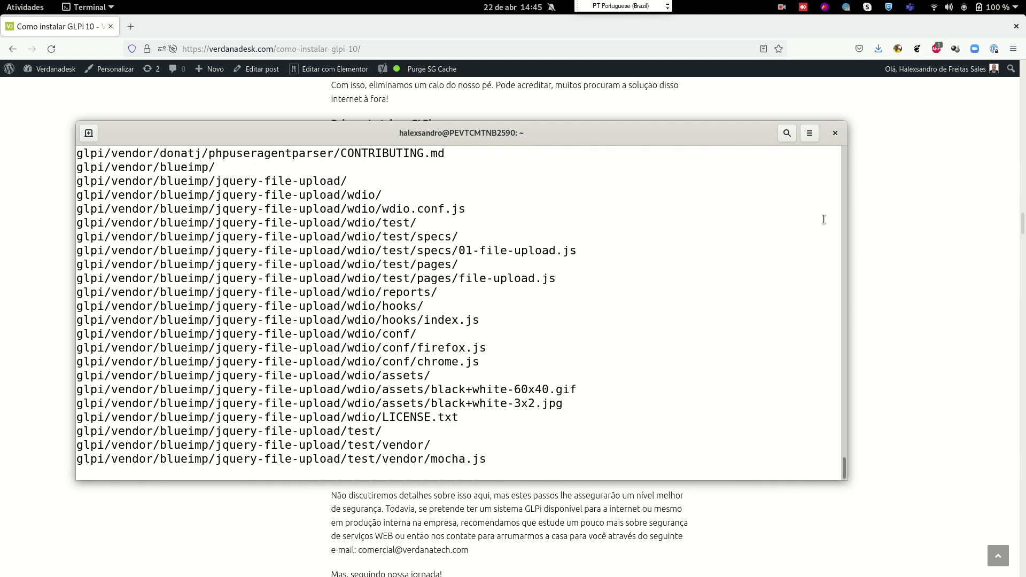
pyautogui.moveTo(848, 224); pyautogui.dragTo(938, 230)
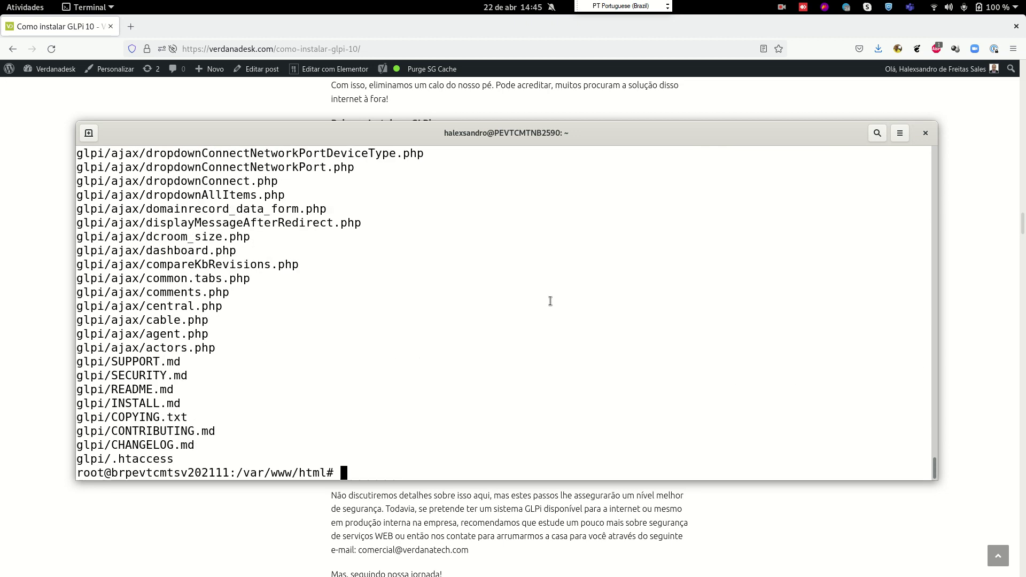
# List the web root, noting the new glpi and the glpi-old folders
pyautogui.hotkey('ctrl', 'l')
pyautogui.write('ls')
pyautogui.press('Return')
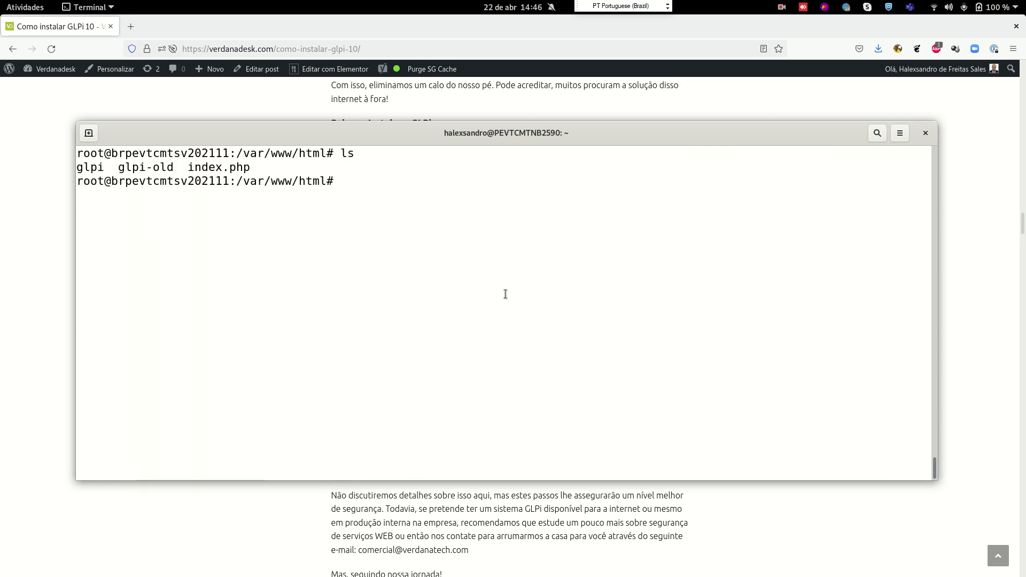
pyautogui.doubleClick(98, 167)
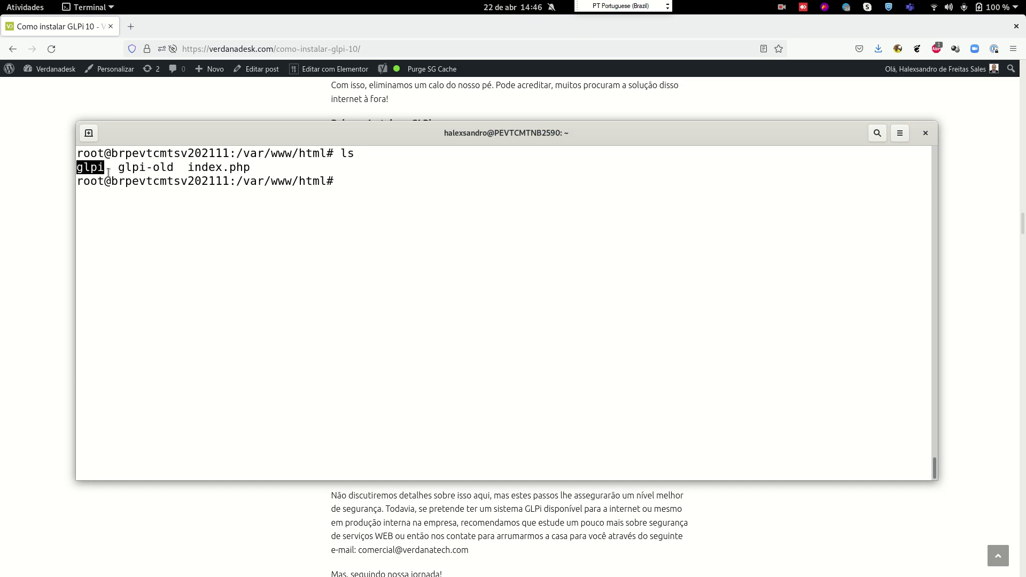
pyautogui.doubleClick(142, 168)
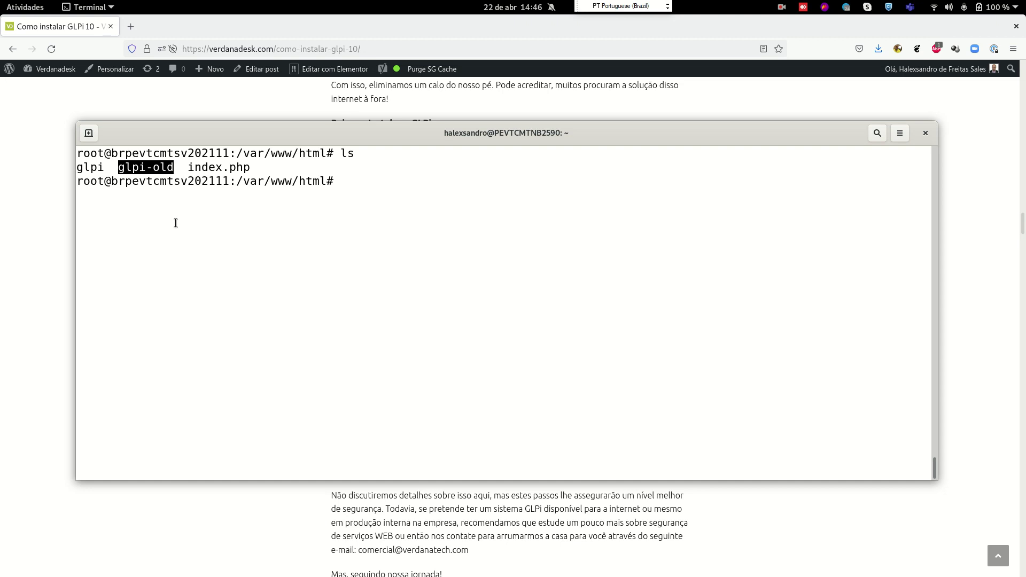
pyautogui.click(194, 269)
# Delete glpi/files and glpi/config from the new install with rm -Rf
pyautogui.write('rm g')
pyautogui.press('Tab')
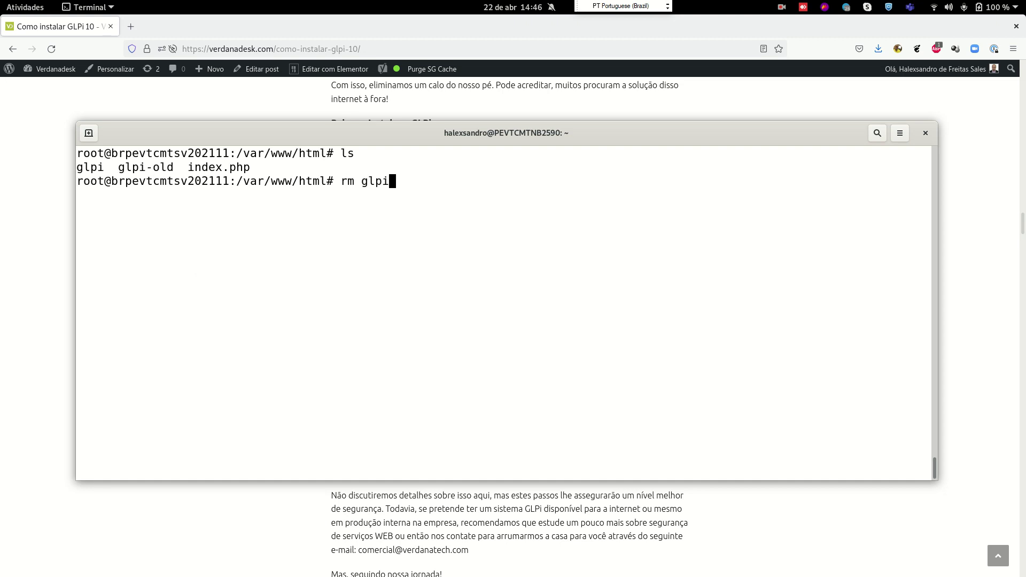
pyautogui.write('/fi')
pyautogui.press('Tab')
pyautogui.write('-Rf')
pyautogui.press('Return')
pyautogui.press('Up')
pyautogui.press('Left')
pyautogui.press('Left')
pyautogui.press('Left')
pyautogui.press('Left')
pyautogui.press('BackSpace')
pyautogui.press('BackSpace')
pyautogui.press('BackSpace')
pyautogui.press('BackSpace')
pyautogui.press('BackSpace')
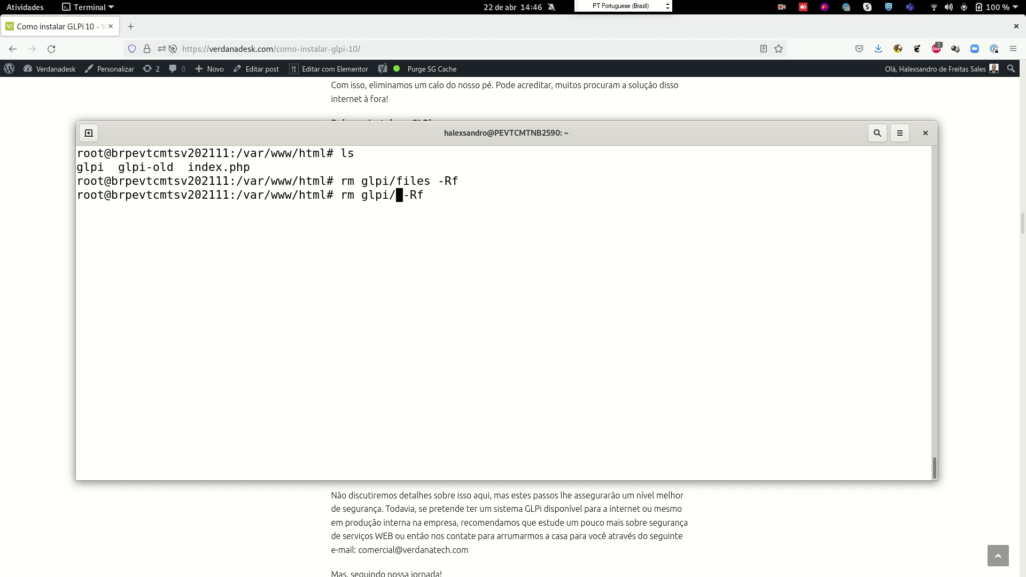
pyautogui.write('co')
pyautogui.press('Tab')
pyautogui.press('BackSpace')
pyautogui.press('Return')
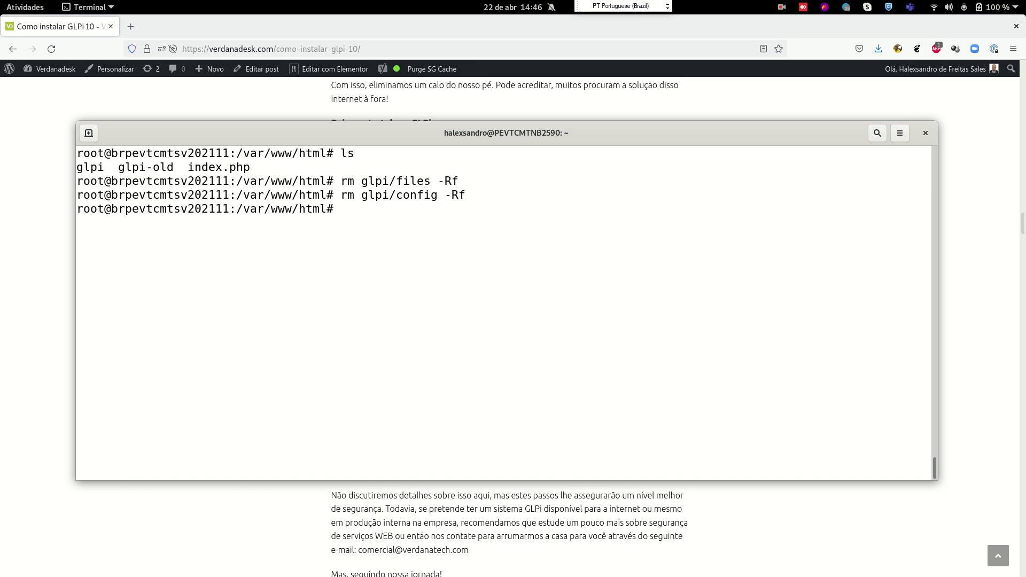
# Move glpi-old/files and glpi-old/config into the glpi folder
pyautogui.write('mv glpi-')
pyautogui.press('Tab')
pyautogui.write('f')
pyautogui.press('Tab')
pyautogui.press('BackSpace')
pyautogui.write('/')
pyautogui.press('BackSpace')
pyautogui.write('glpi')
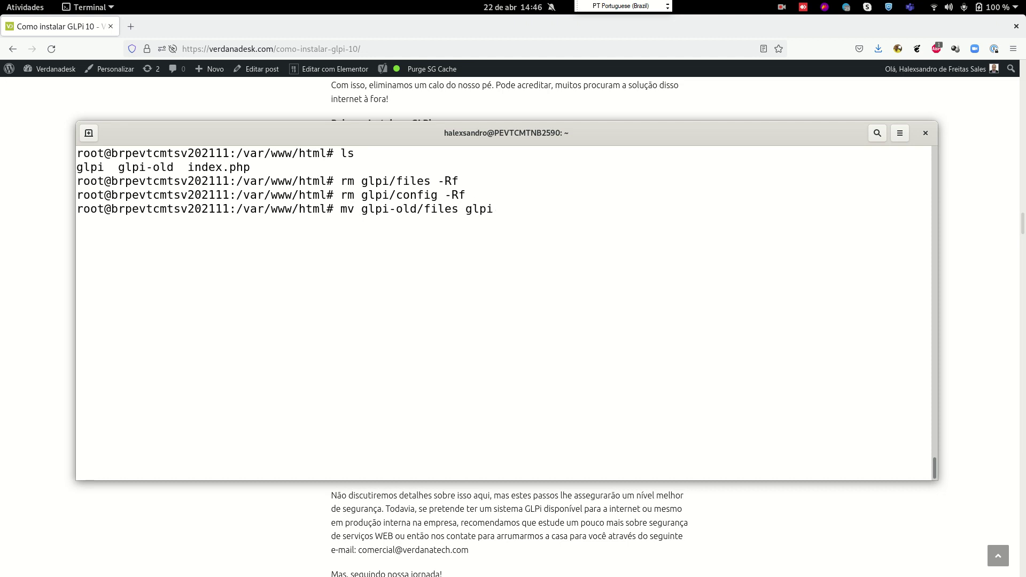
pyautogui.press('Return')
pyautogui.press('Up')
pyautogui.press('Left')
pyautogui.press('Left')
pyautogui.press('Left')
pyautogui.press('Left')
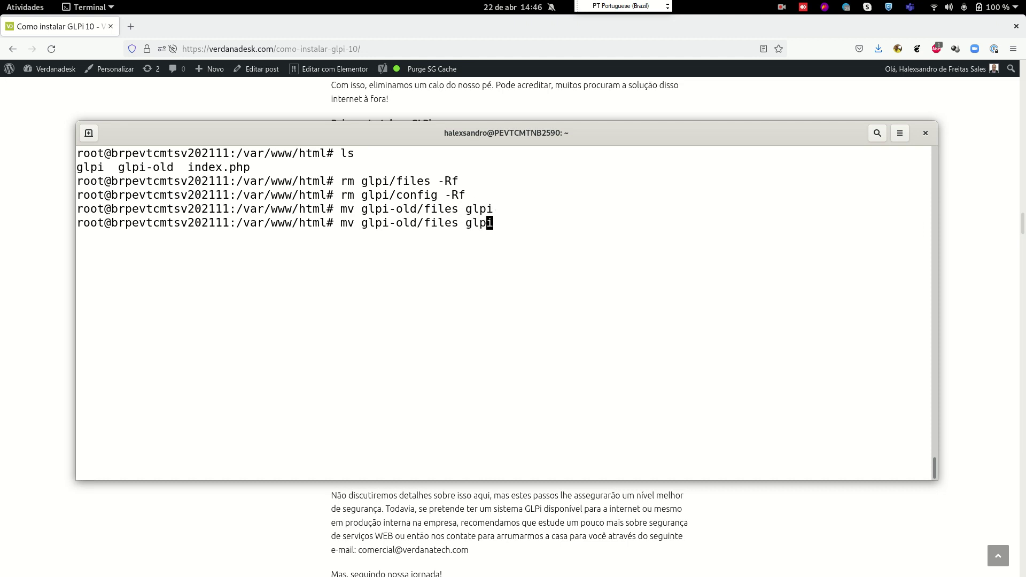
pyautogui.press('Left')
pyautogui.press('BackSpace')
pyautogui.press('BackSpace')
pyautogui.press('BackSpace')
pyautogui.press('BackSpace')
pyautogui.press('BackSpace')
pyautogui.write('config/')
pyautogui.press('BackSpace')
pyautogui.press('Return')
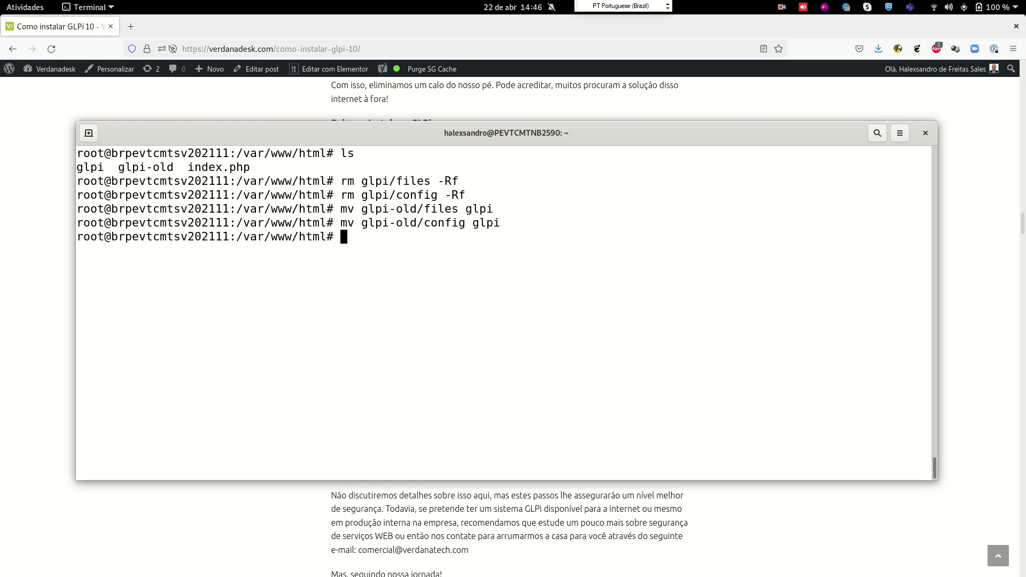
# List glpi/ to confirm the restored files and config folders
pyautogui.hotkey('ctrl', 'l')
pyautogui.write('ls glpi')
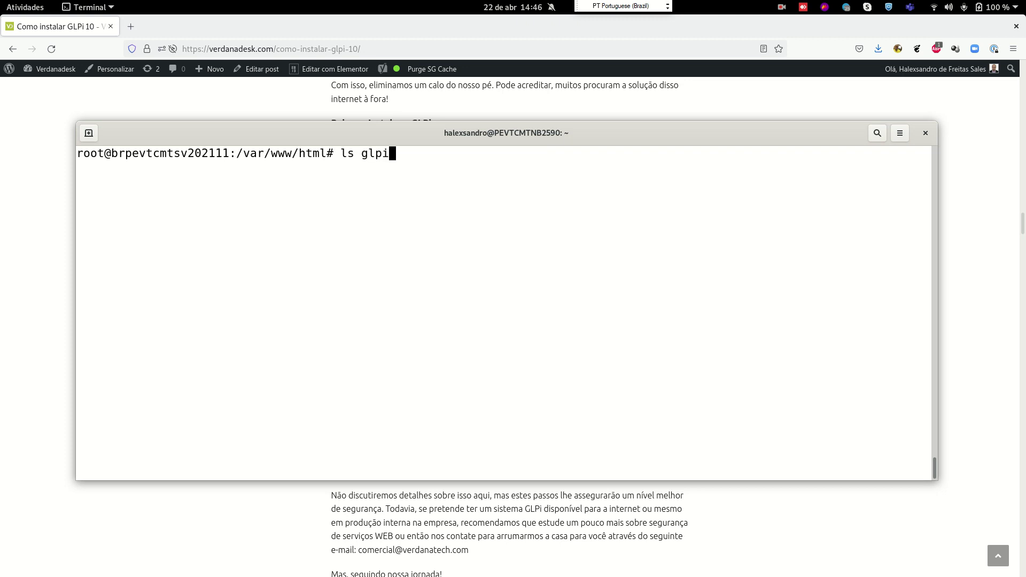
pyautogui.press('Tab')
pyautogui.press('Tab')
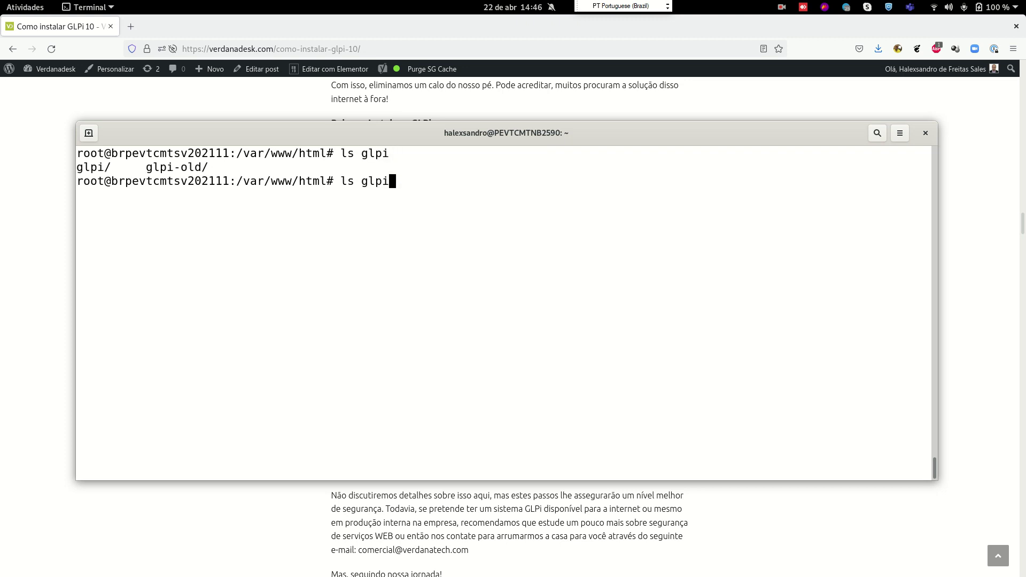
pyautogui.write('/')
pyautogui.press('Return')
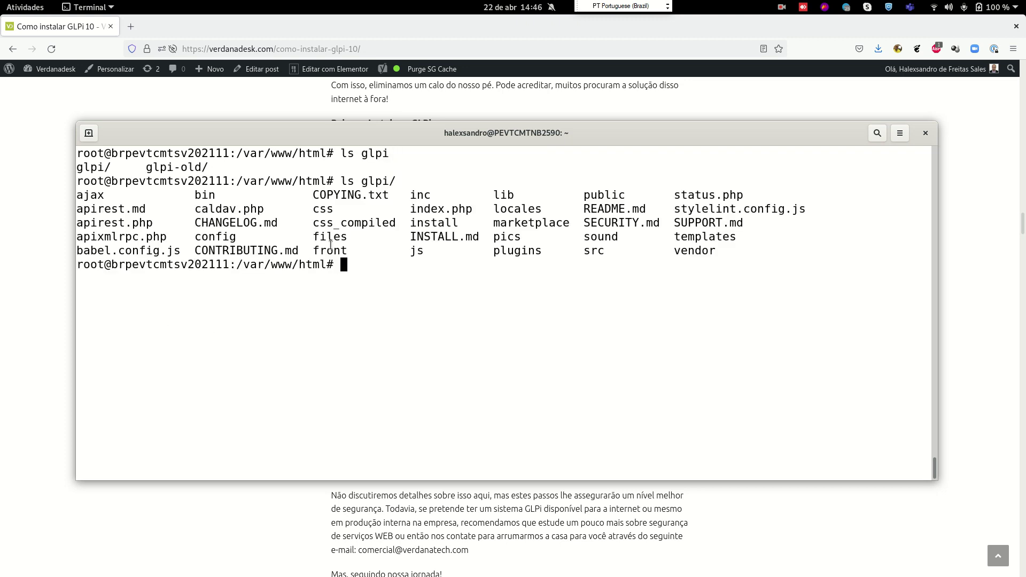
pyautogui.doubleClick(329, 236)
pyautogui.doubleClick(219, 237)
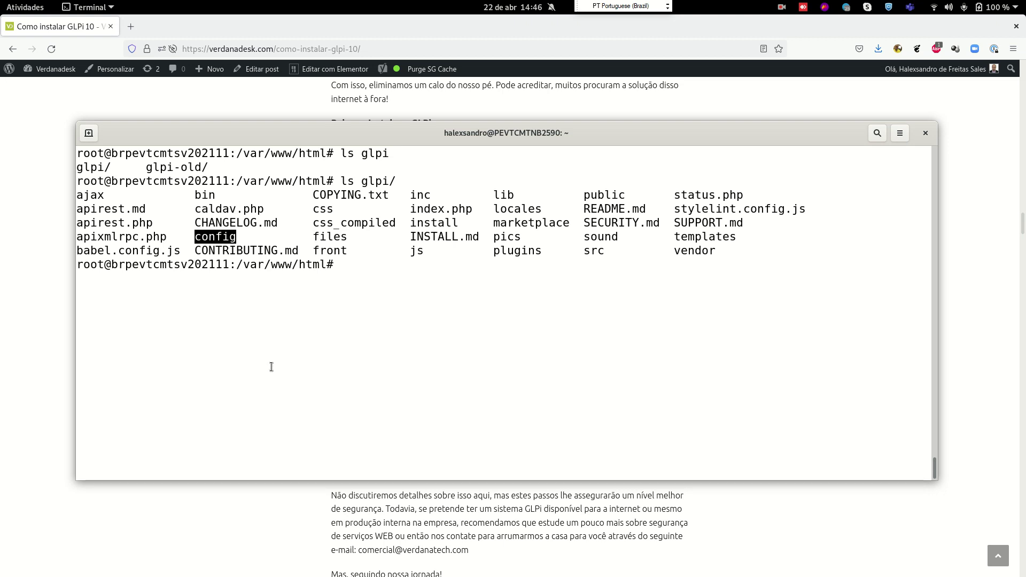
# Enter glpi/config and list it, noting config_db.php and glpicrypt.key
pyautogui.hotkey('ctrl', 'l')
pyautogui.write('cd glpi')
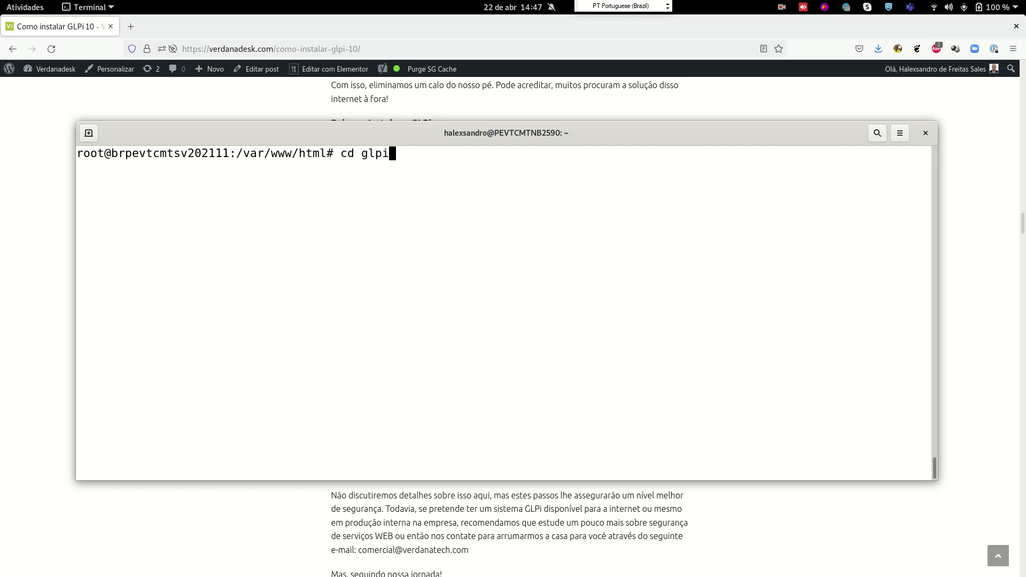
pyautogui.press('Tab')
pyautogui.write('config/')
pyautogui.press('Return')
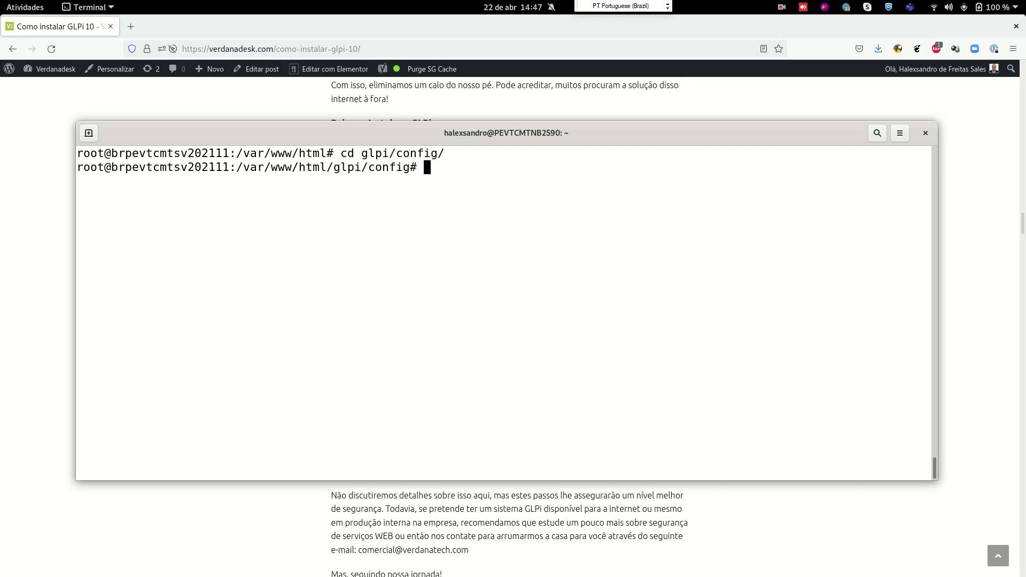
pyautogui.hotkey('ctrl', 'l')
pyautogui.write('ls')
pyautogui.press('Return')
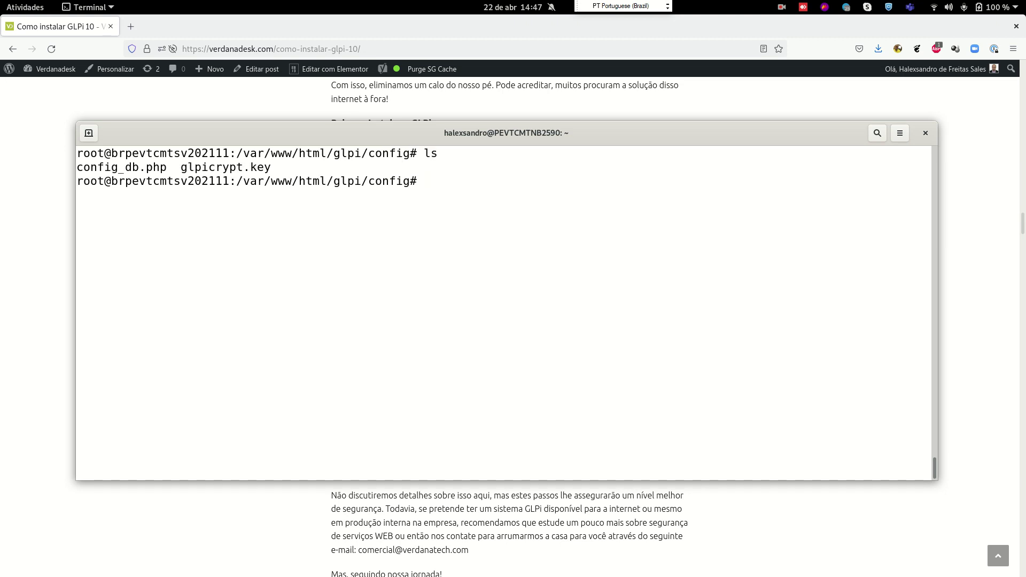
pyautogui.moveTo(159, 167); pyautogui.dragTo(76, 168)
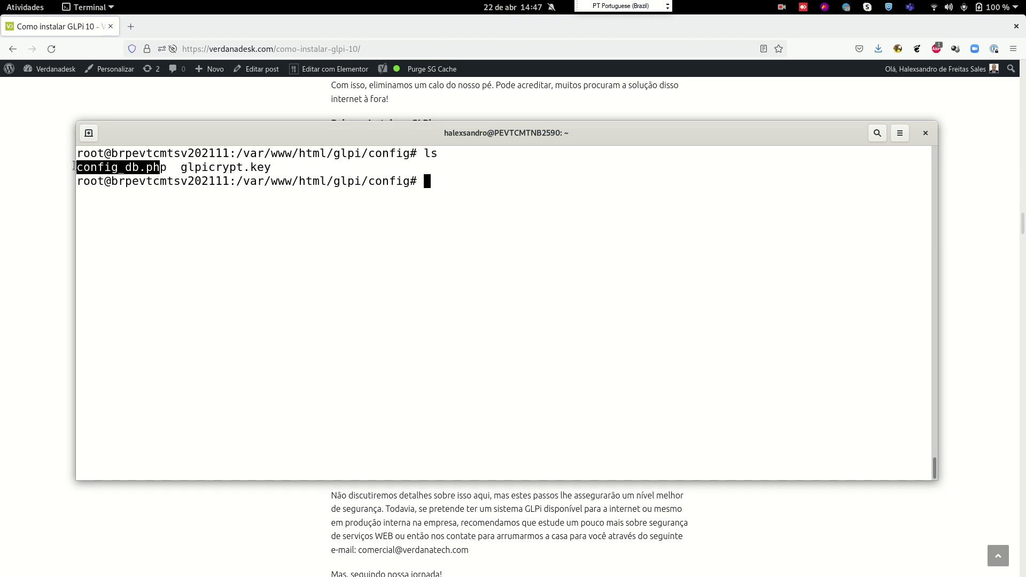
pyautogui.moveTo(271, 168); pyautogui.dragTo(183, 170)
pyautogui.click(280, 254)
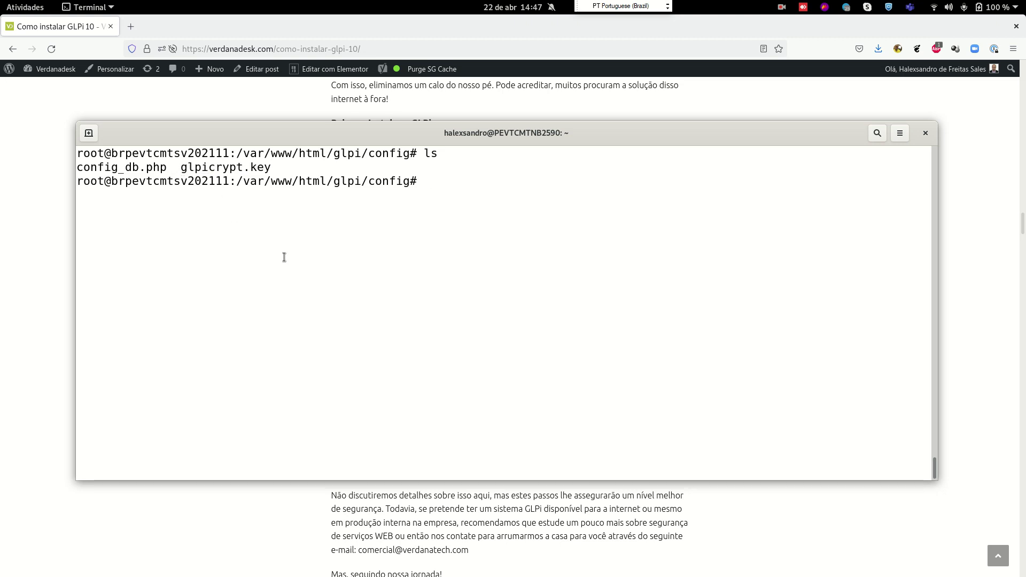
# Print config_db.php to show the database connection settings
pyautogui.write('cat config_db.php')
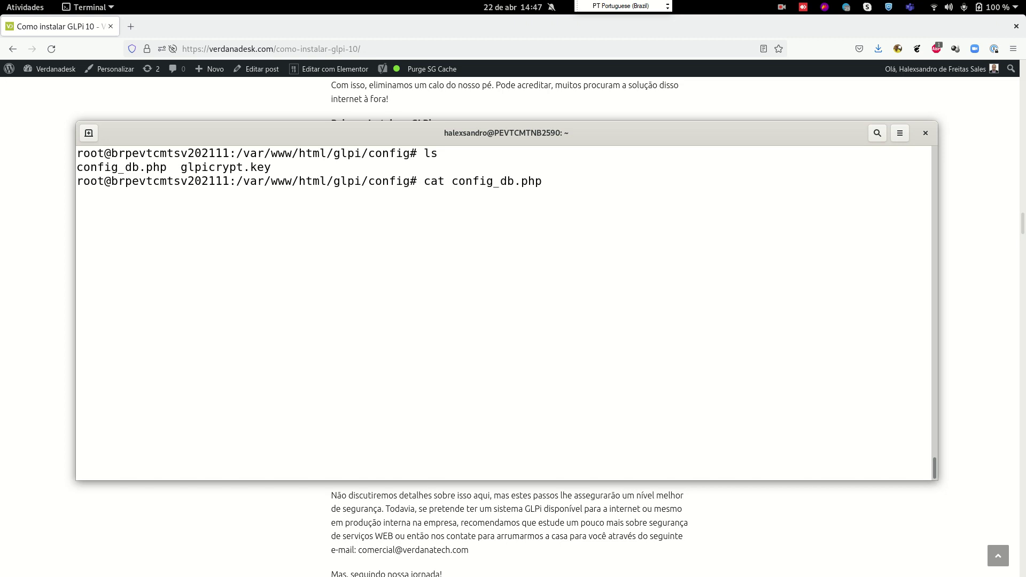
pyautogui.press('Return')
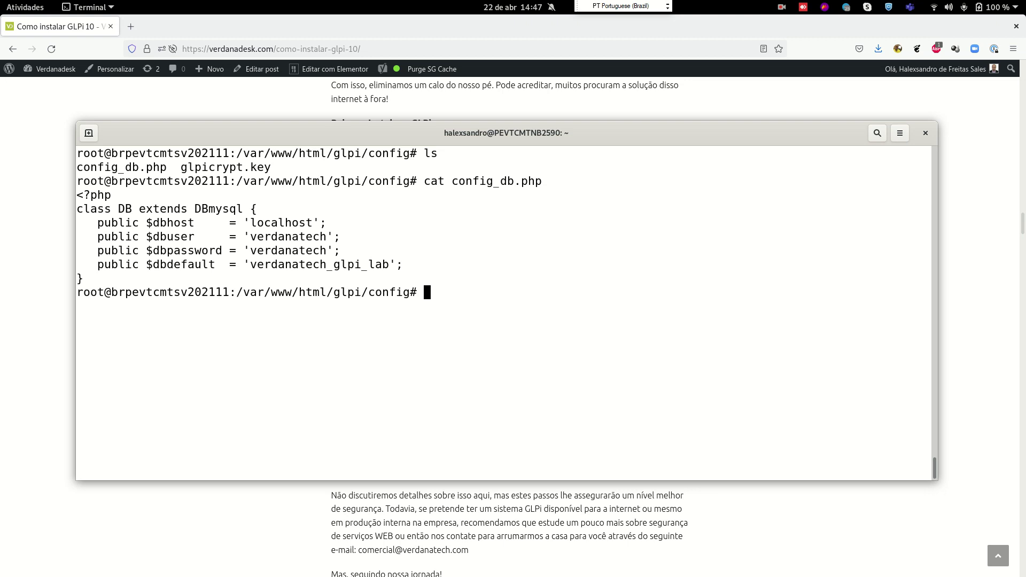
pyautogui.moveTo(181, 168); pyautogui.dragTo(273, 163)
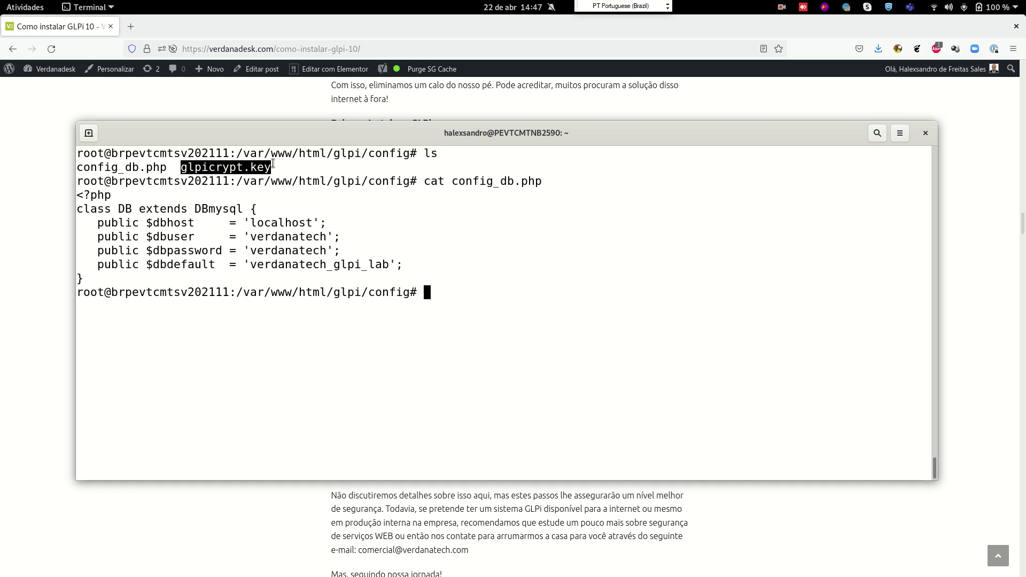
pyautogui.tripleClick(463, 293)
pyautogui.click(553, 335)
# Print glpicrypt.key and highlight the encryption key data
pyautogui.write('cat')
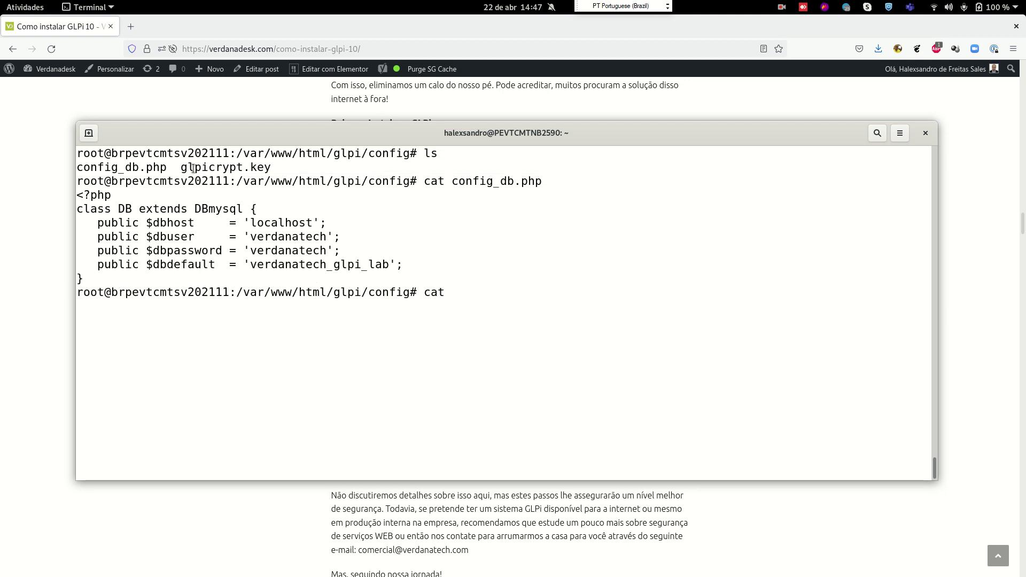
pyautogui.moveTo(180, 168); pyautogui.dragTo(271, 168)
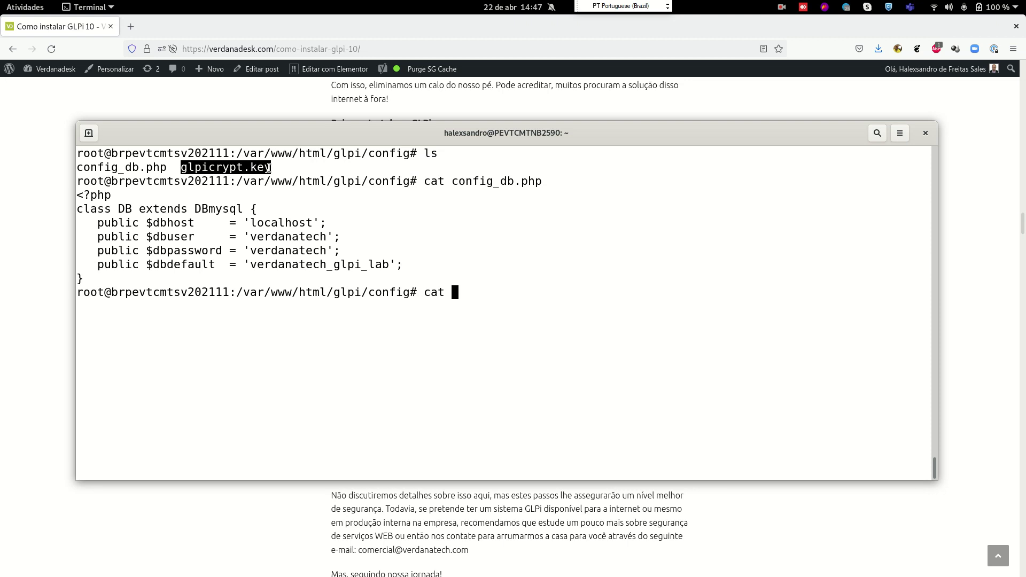
pyautogui.middleClick(473, 244)
pyautogui.press('Return')
pyautogui.moveTo(112, 307); pyautogui.dragTo(271, 307)
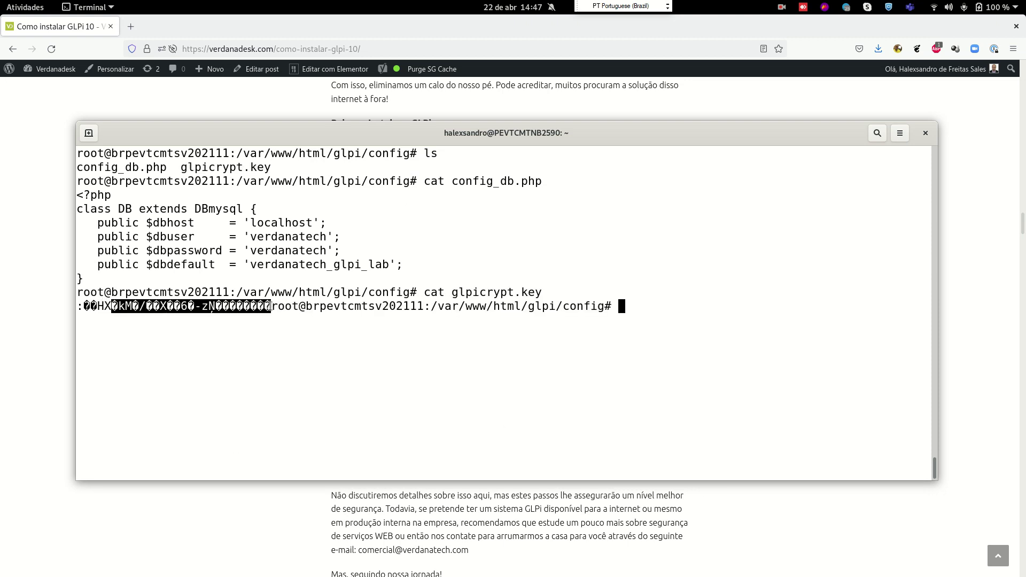
pyautogui.click(417, 373)
pyautogui.moveTo(111, 307); pyautogui.dragTo(268, 312)
pyautogui.click(322, 370)
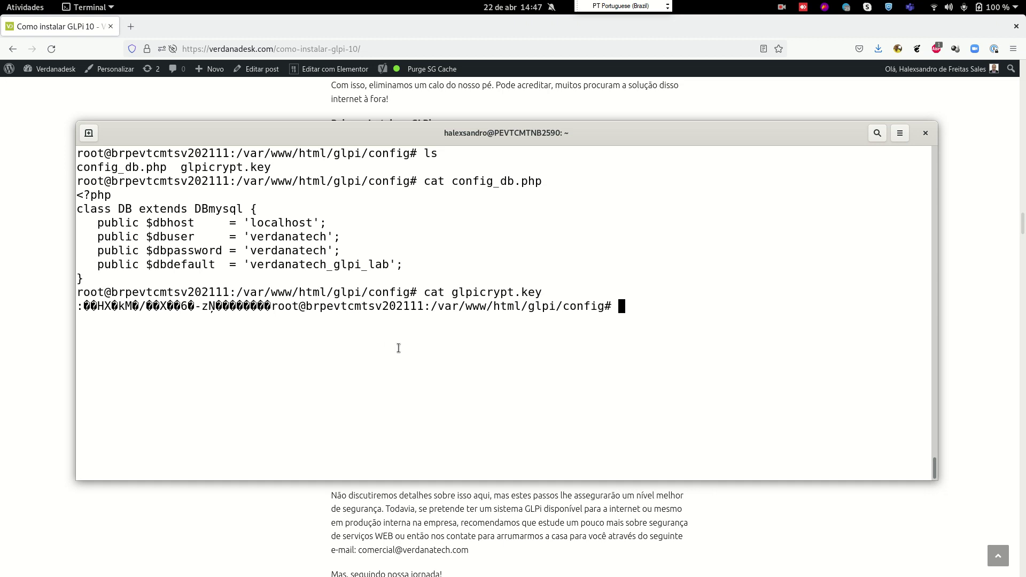
# Highlight the localhost host, database credentials and verdanatech_glpi_lab database name, then clear the screen
pyautogui.moveTo(255, 221); pyautogui.dragTo(320, 225)
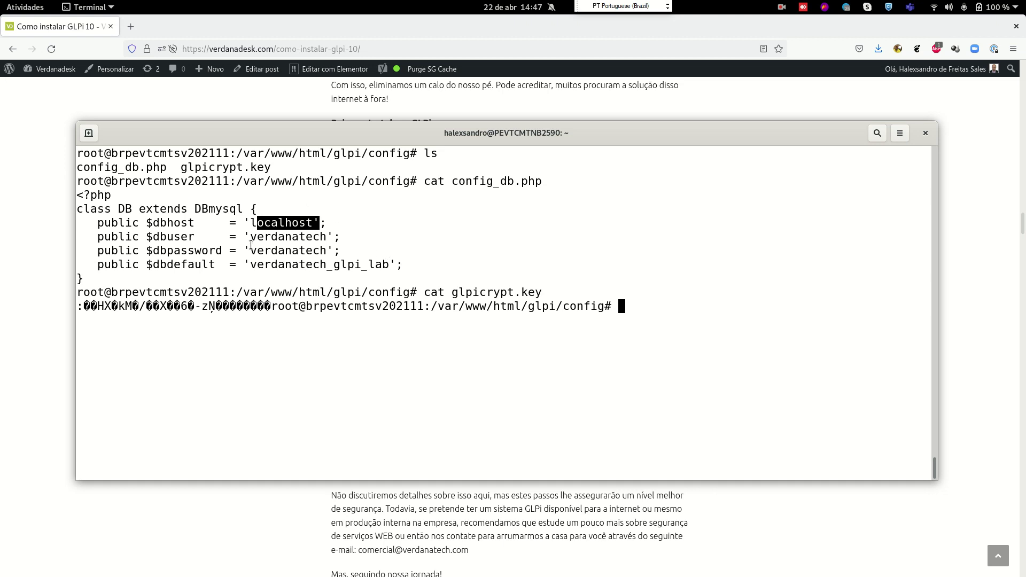
pyautogui.moveTo(297, 240); pyautogui.dragTo(325, 247)
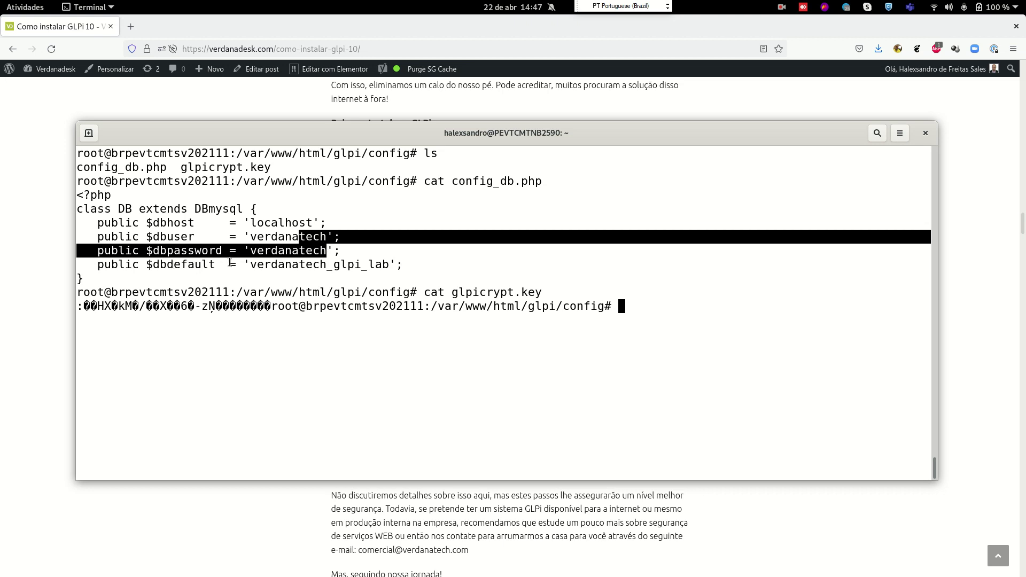
pyautogui.moveTo(250, 265); pyautogui.dragTo(391, 267)
pyautogui.tripleClick(390, 267)
pyautogui.click(455, 368)
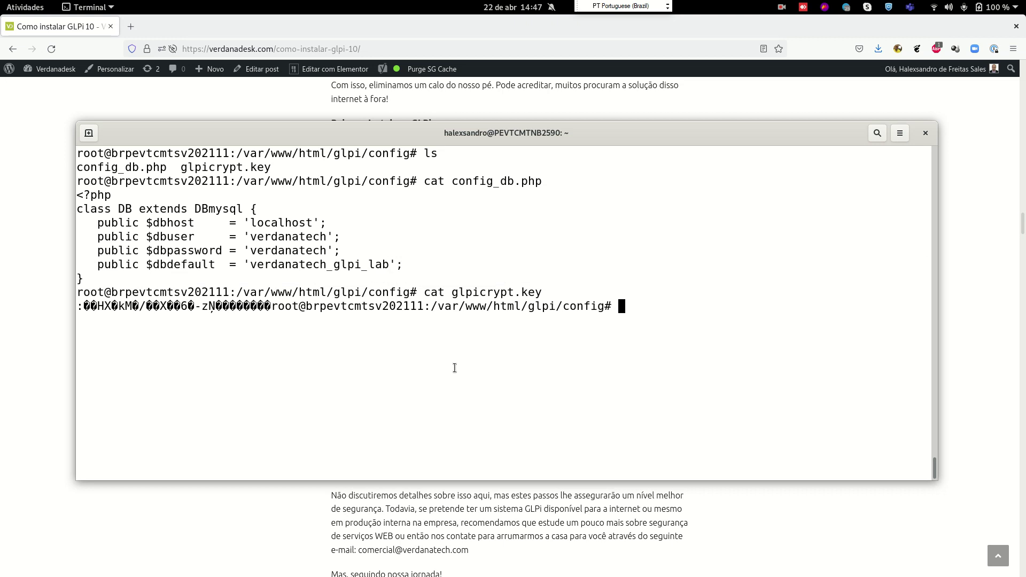
pyautogui.hotkey('ctrl', 'l')
# Load 192.168.88.103/glpi in a new tab and scroll through the update requirements checklist
pyautogui.click(130, 26)
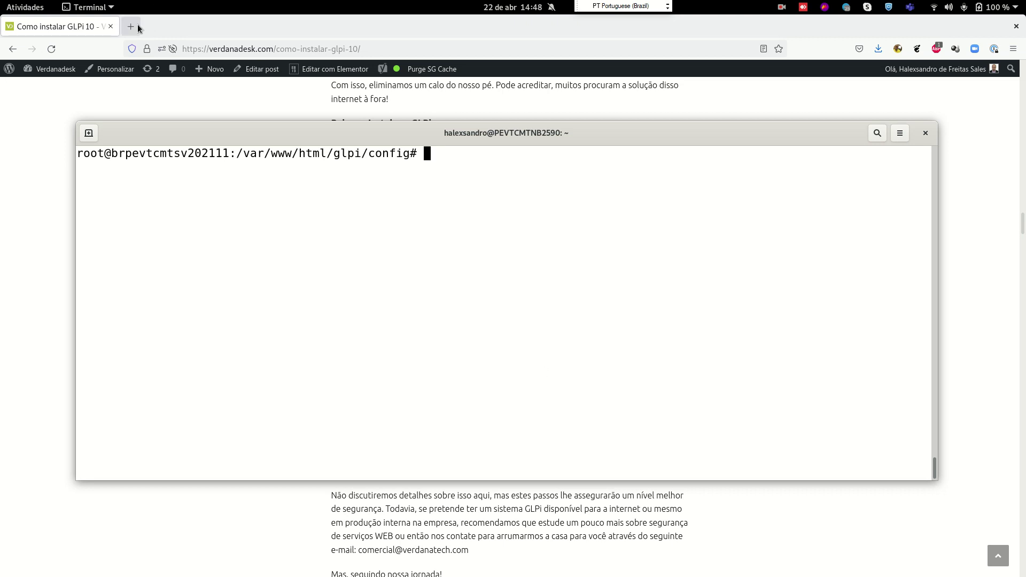
pyautogui.write('192')
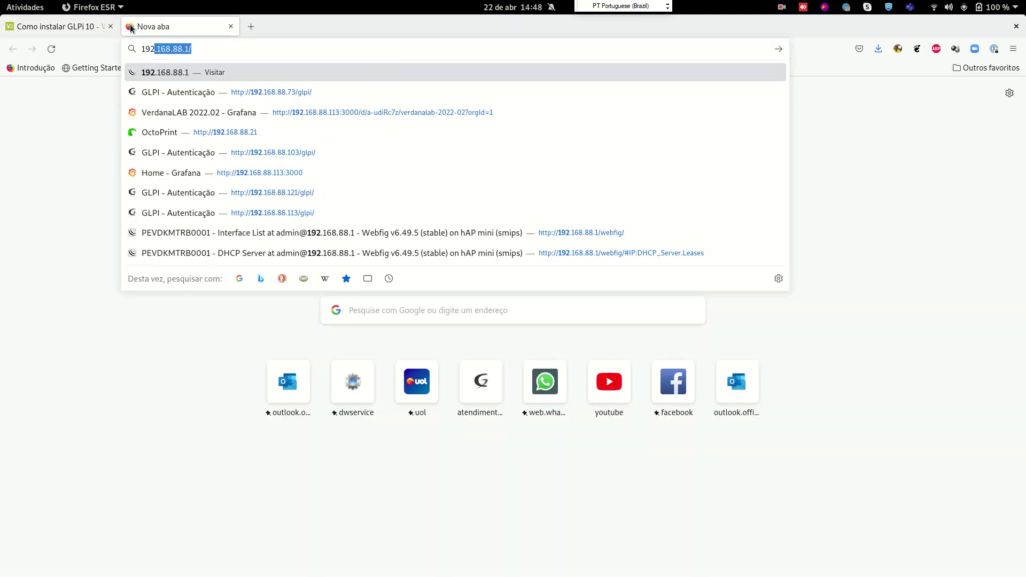
pyautogui.write('.168.88.103/glpi/')
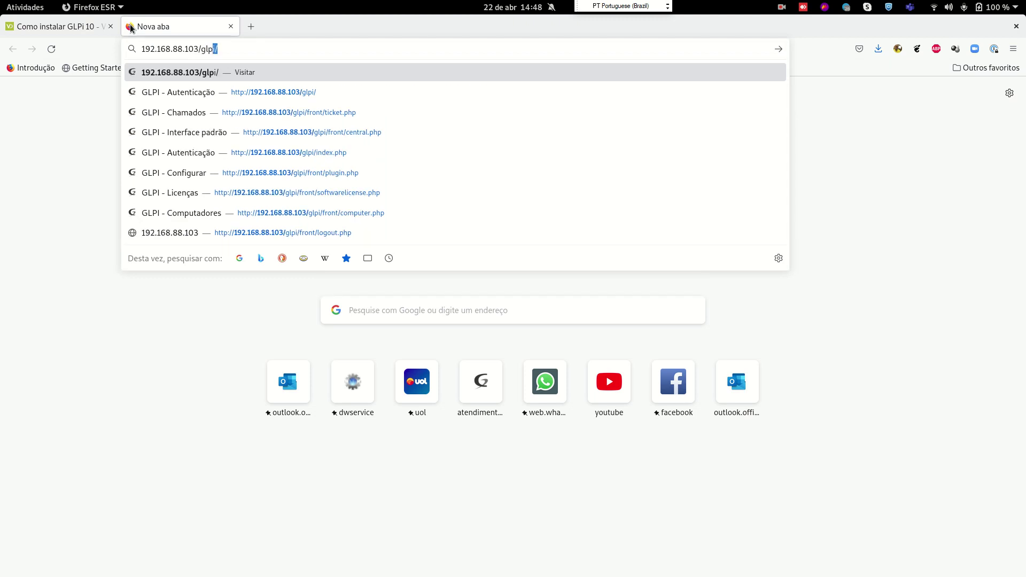
pyautogui.press('Return')
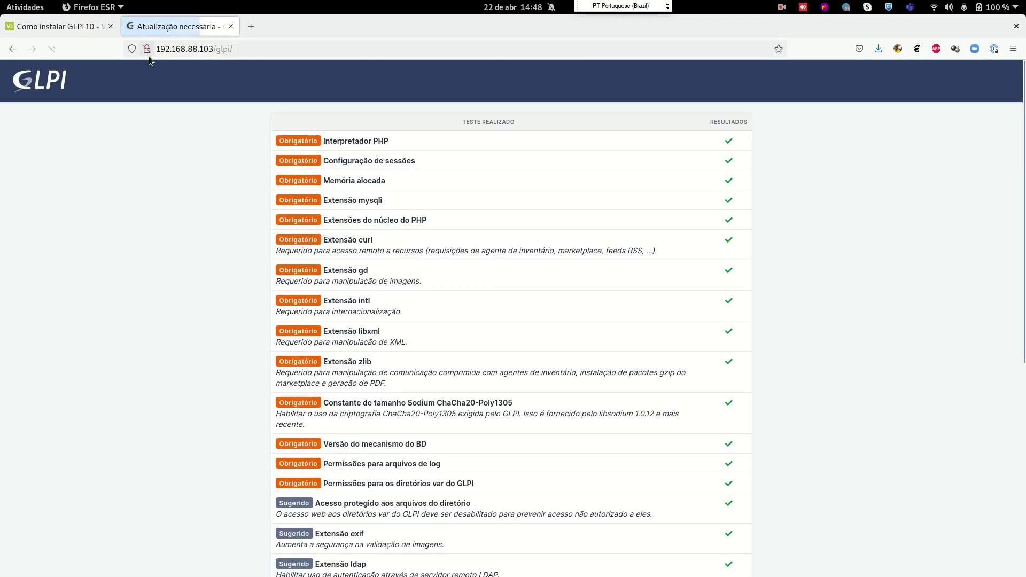
pyautogui.scroll(-8, 519, 263)
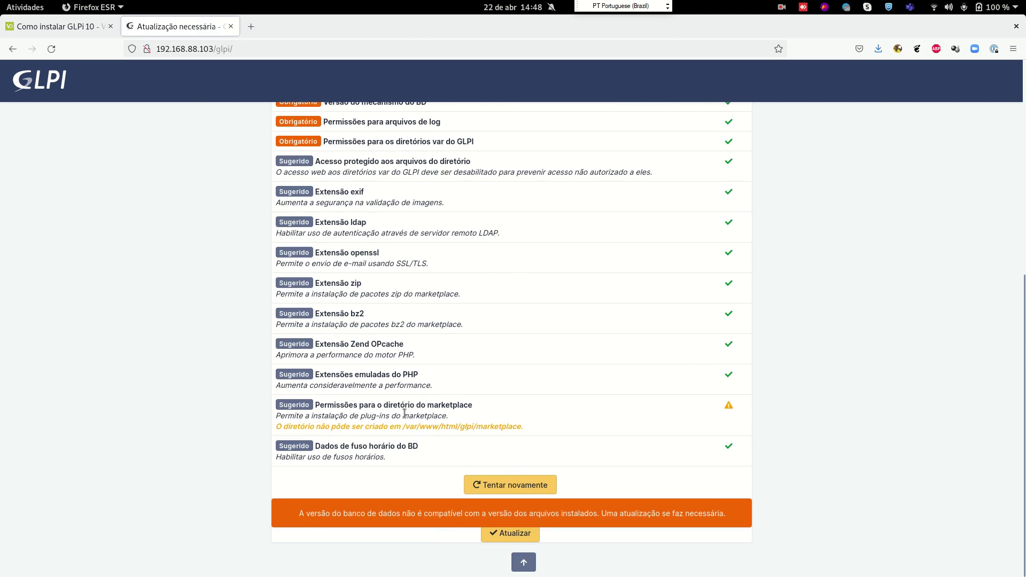
pyautogui.scroll(3, 541, 286)
pyautogui.scroll(-3, 561, 394)
# Move up into the glpi folder and list it, noting inc and index.php are owned by 1000
pyautogui.hotkey('alt', 'Tab')
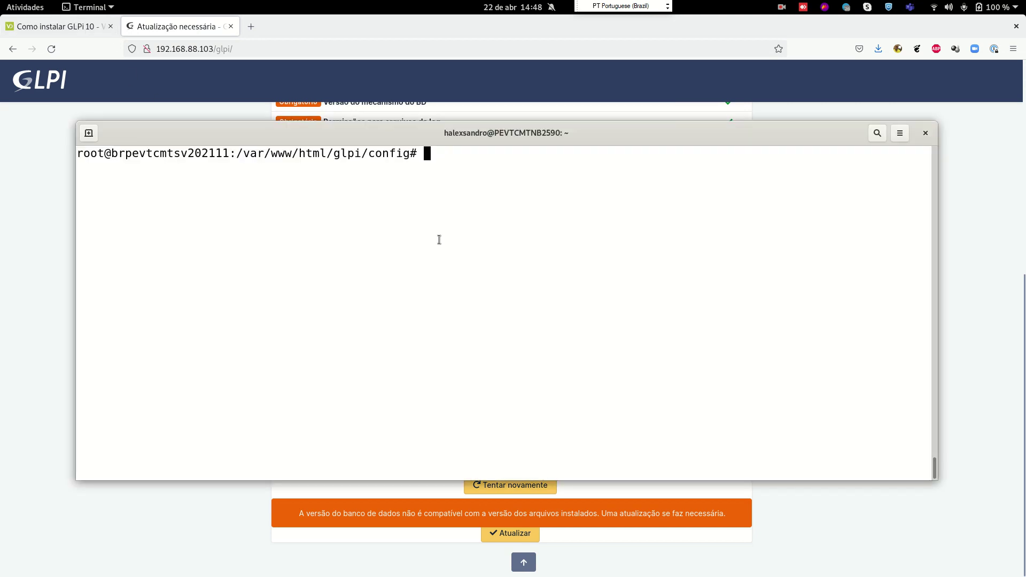
pyautogui.write('cd ..')
pyautogui.press('Return')
pyautogui.write('ls -l')
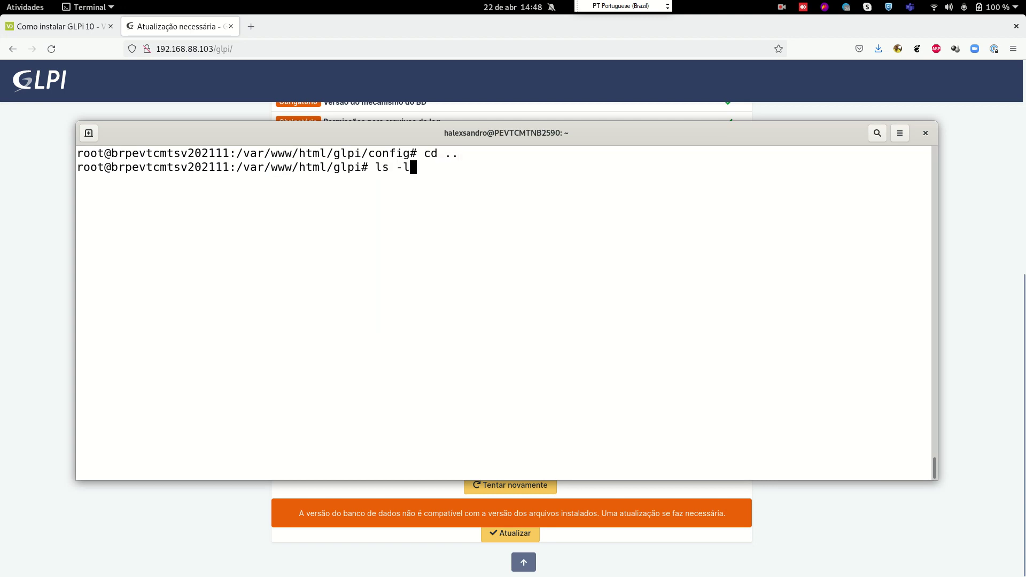
pyautogui.press('Return')
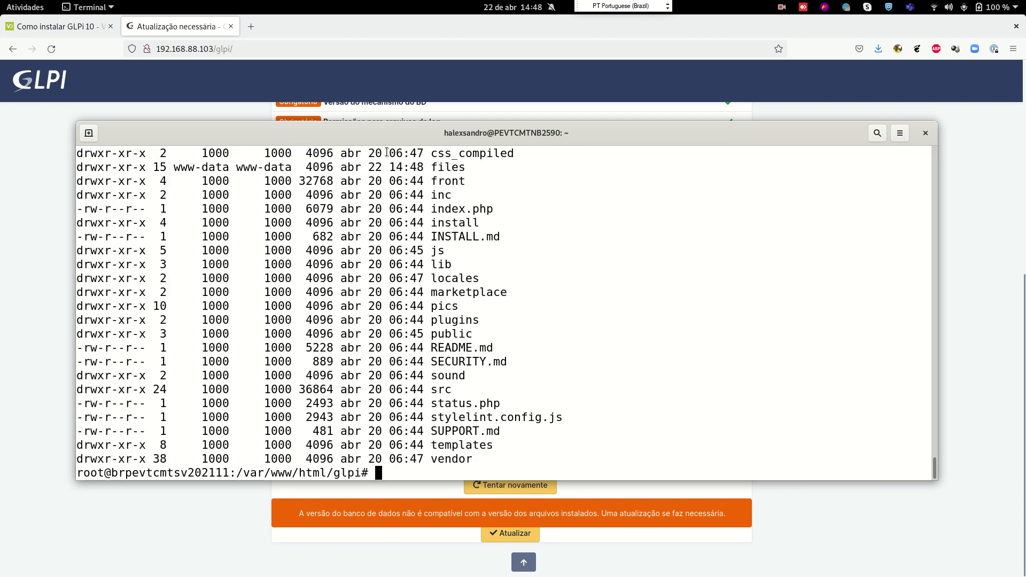
pyautogui.doubleClick(383, 133)
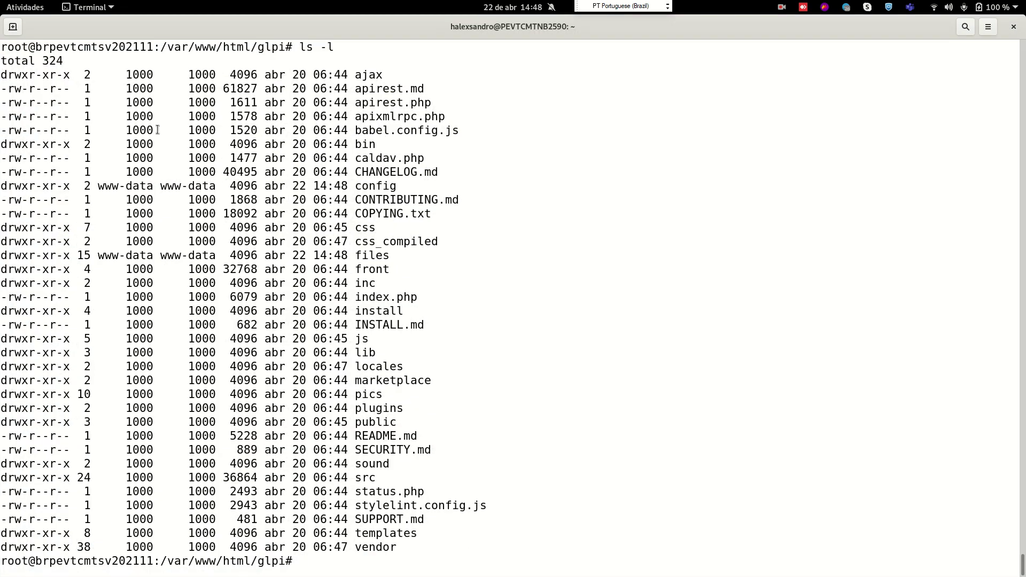
pyautogui.moveTo(125, 314); pyautogui.dragTo(181, 283)
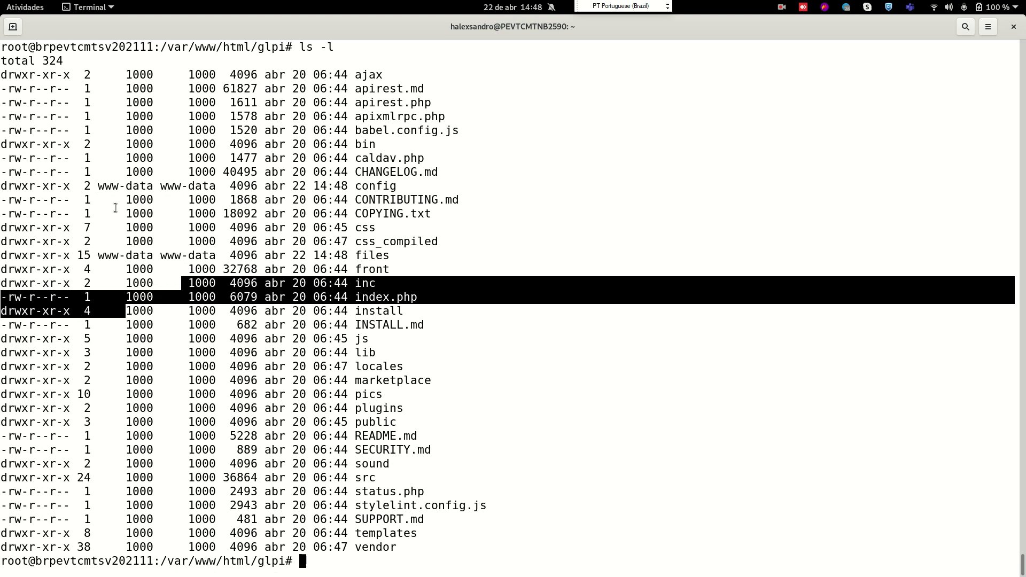
pyautogui.click(100, 186)
pyautogui.moveTo(100, 187); pyautogui.dragTo(155, 187)
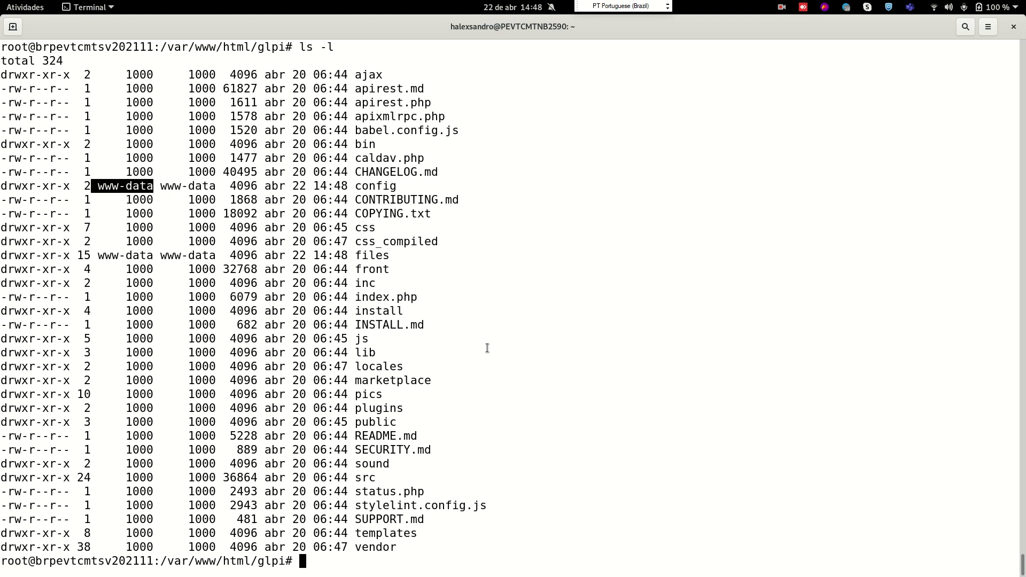
pyautogui.hotkey('ctrl', 'l')
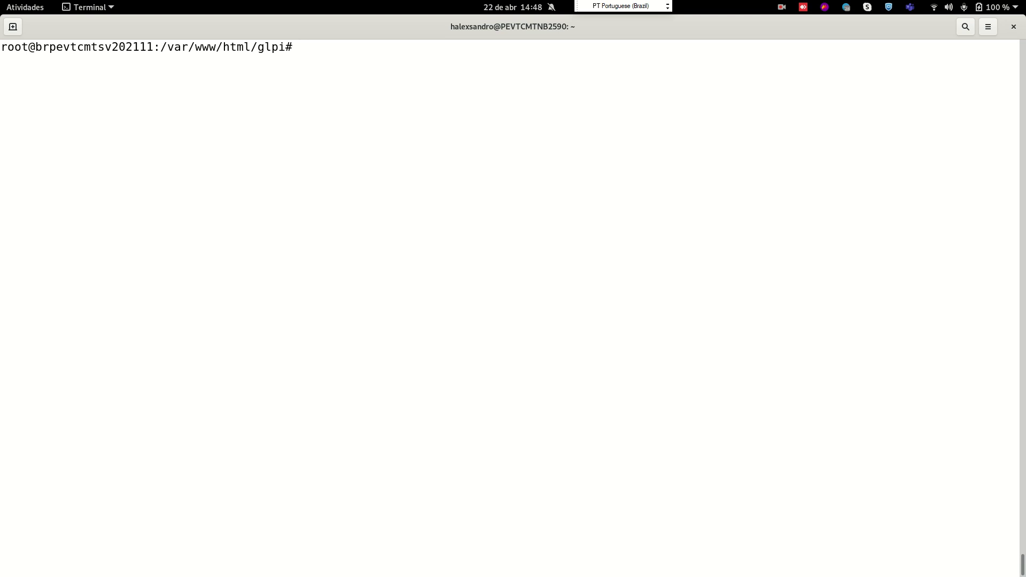
# From /var/www/html, run chown www-data. glpi -Rf, correcting the www-dat typo
pyautogui.write('cd ..')
pyautogui.press('Return')
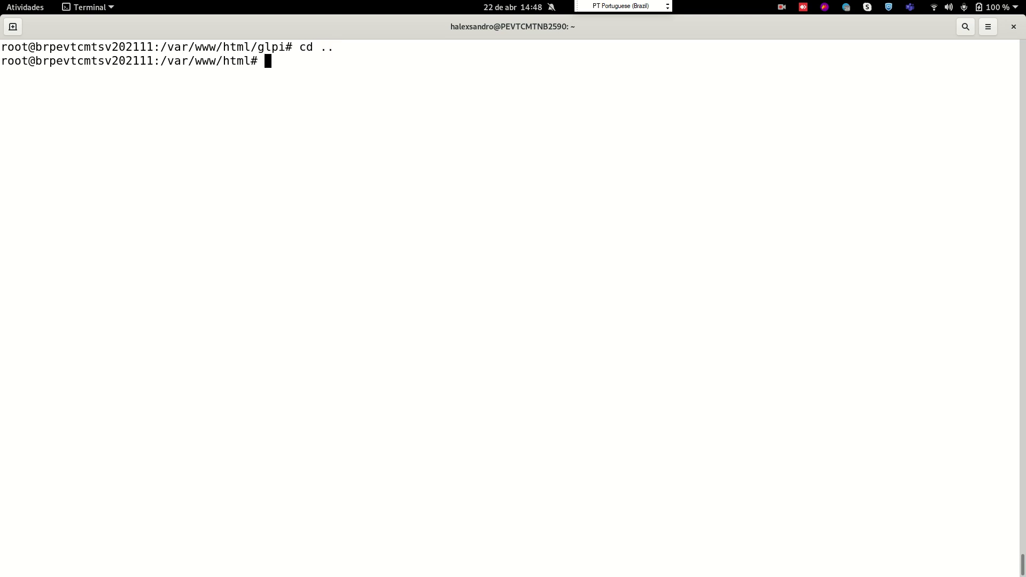
pyautogui.write('chown www-dat')
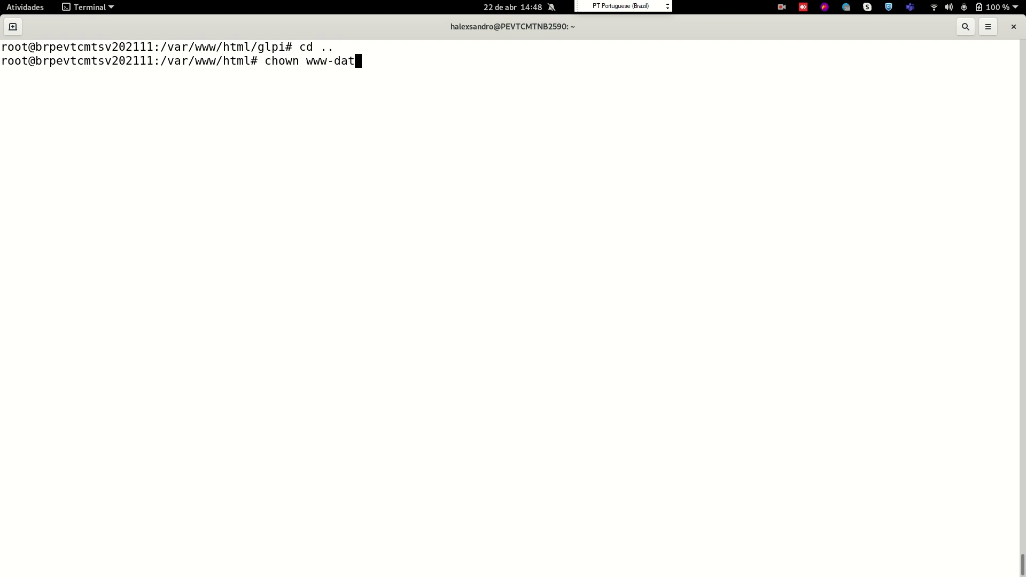
pyautogui.write('. glpi -Rf')
pyautogui.press('Return')
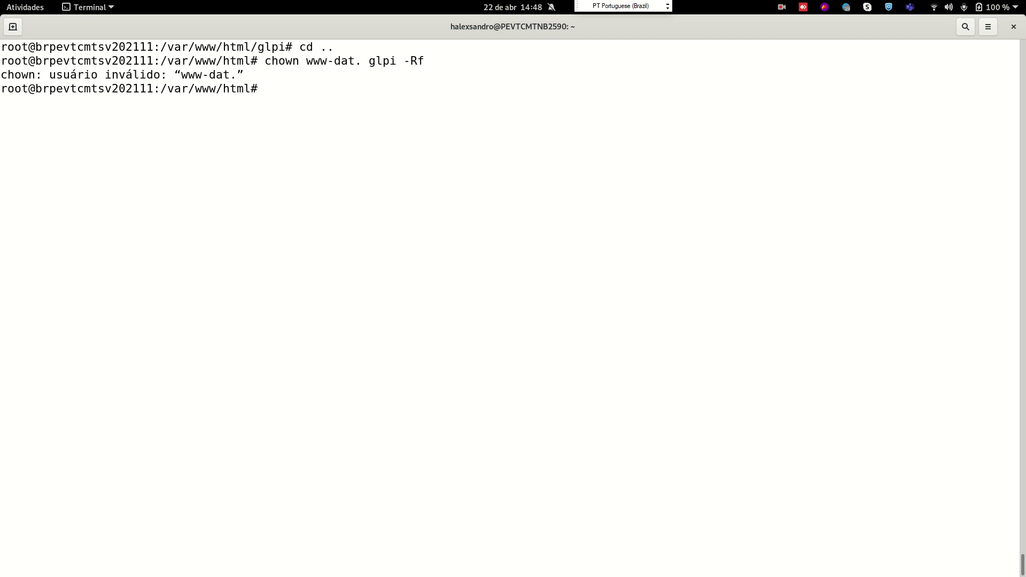
pyautogui.press('Up')
pyautogui.press('Left')
pyautogui.press('Left')
pyautogui.press('Left')
pyautogui.press('Left')
pyautogui.press('Left')
pyautogui.press('Left')
pyautogui.press('Left')
pyautogui.press('Left')
pyautogui.press('Left')
pyautogui.press('Left')
pyautogui.write('a')
pyautogui.press('Return')
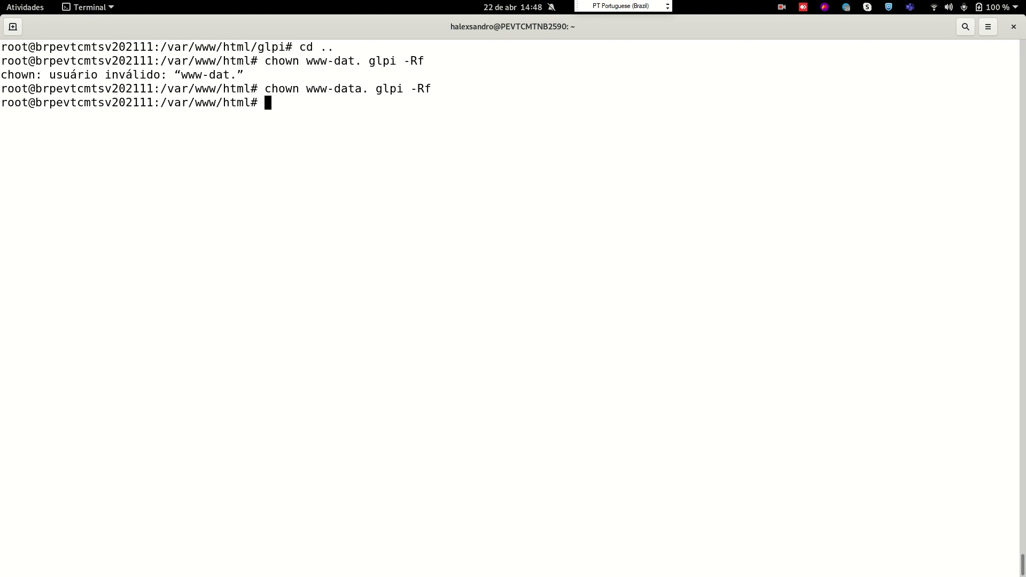
# List glpi/ to confirm every entry is now owned by www-data
pyautogui.hotkey('ctrl', 'l')
pyautogui.write('ls')
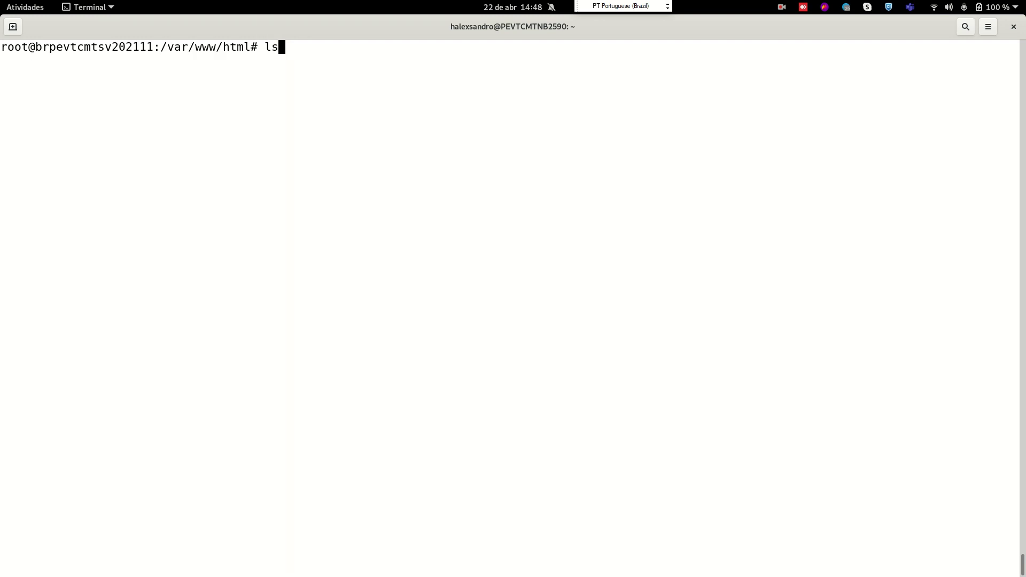
pyautogui.write(' -l glpi/')
pyautogui.press('Return')
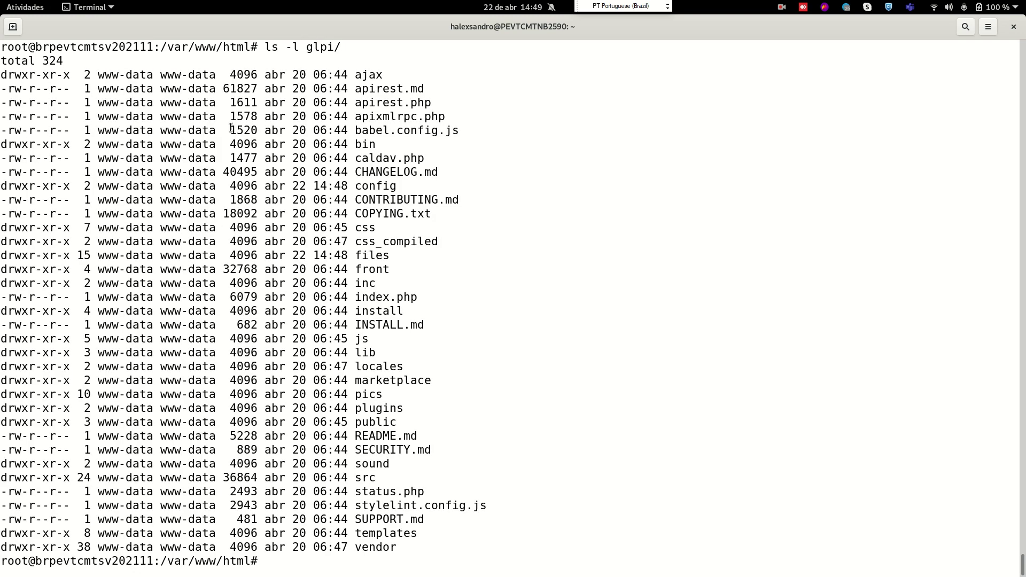
pyautogui.moveTo(97, 130); pyautogui.dragTo(216, 143)
pyautogui.hotkey('alt', 'Tab')
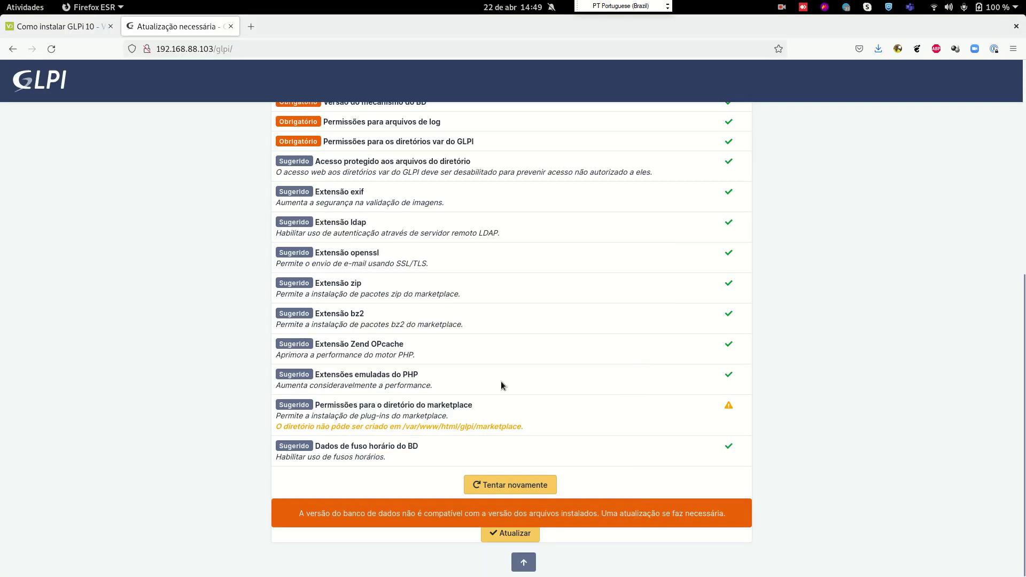
# Rerun the GLPI requirement checks with Tentar novamente, then start the database update to 10.0.0
pyautogui.click(534, 484)
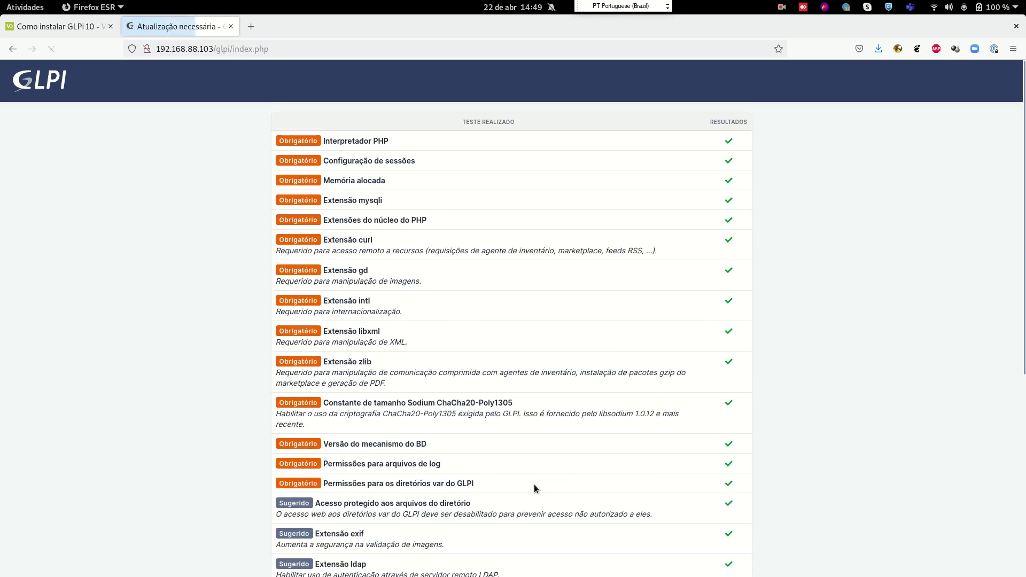
pyautogui.scroll(-10, 665, 304)
pyautogui.scroll(10, 723, 335)
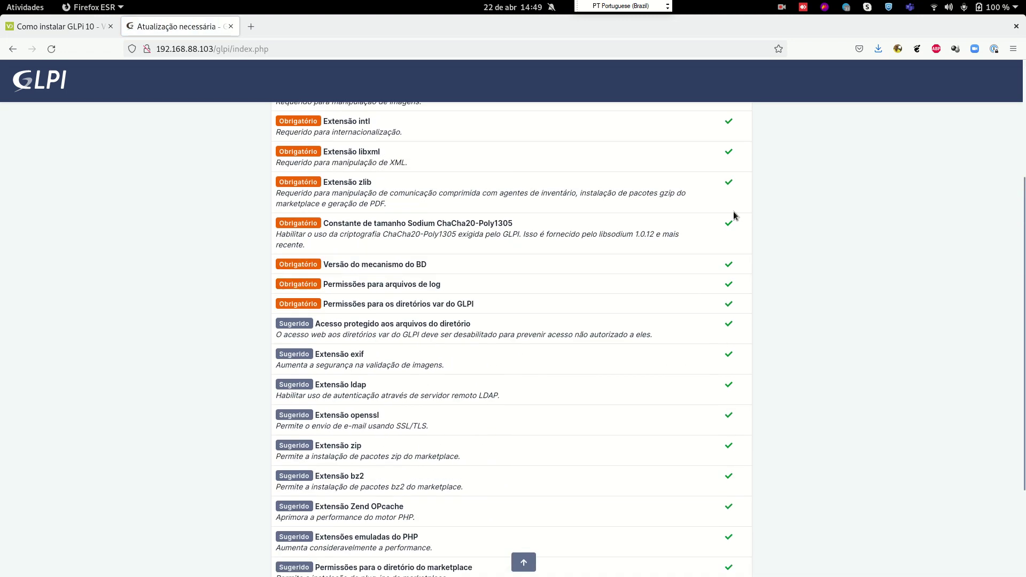
pyautogui.scroll(-6, 732, 171)
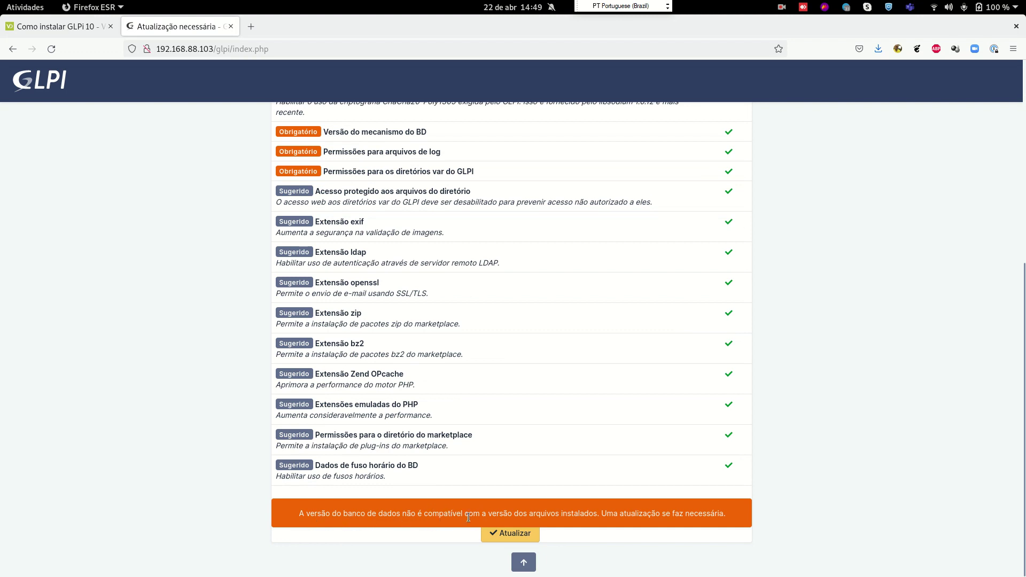
pyautogui.moveTo(595, 513); pyautogui.dragTo(509, 516)
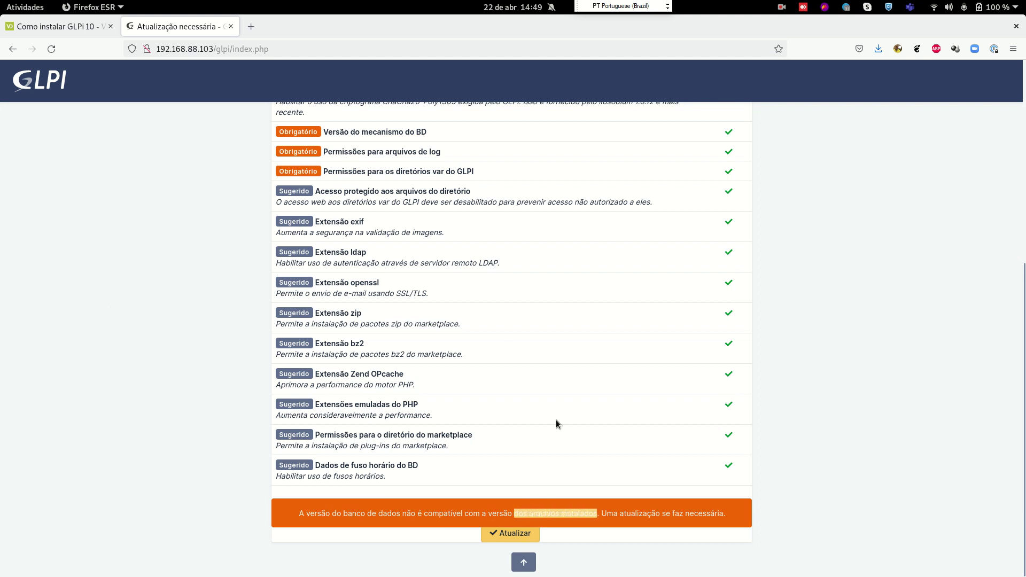
pyautogui.click(666, 432)
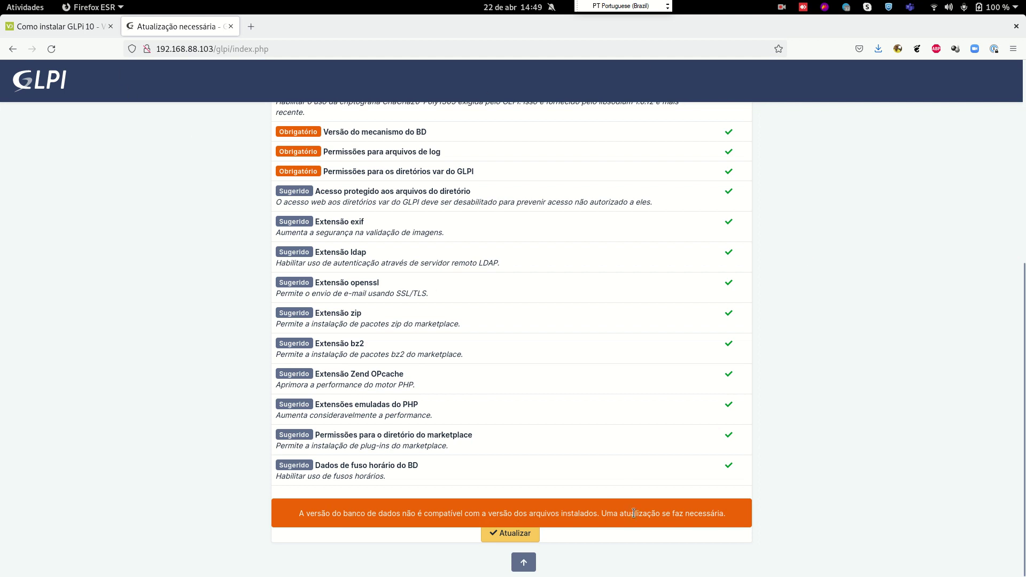
pyautogui.click(510, 533)
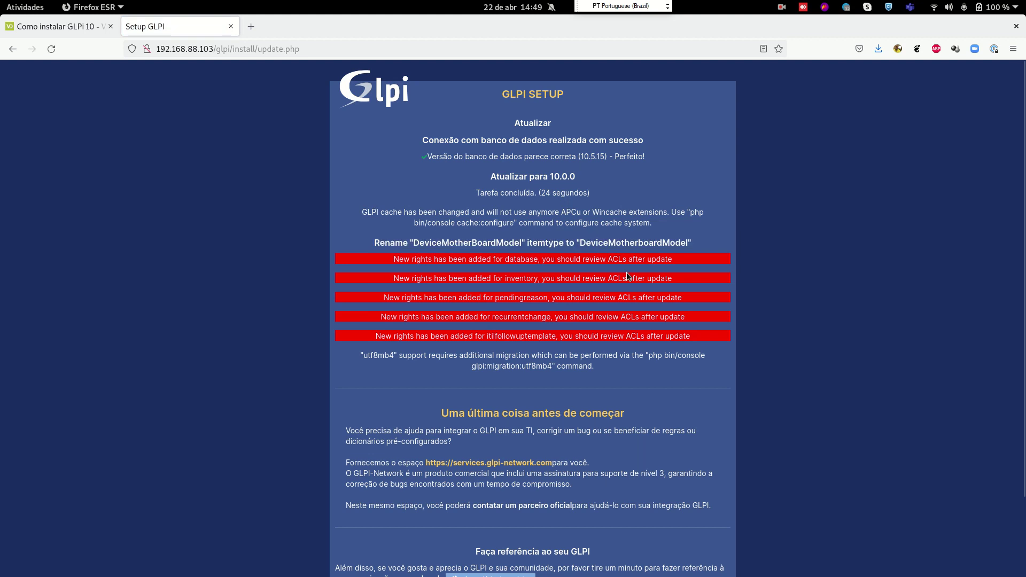
pyautogui.moveTo(609, 259); pyautogui.dragTo(672, 261)
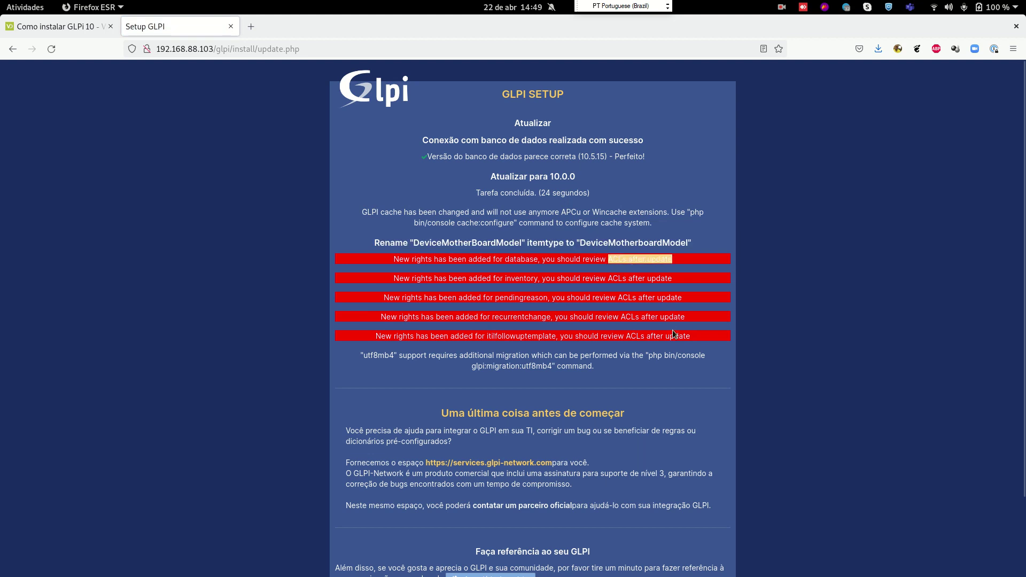
pyautogui.scroll(-3, 673, 334)
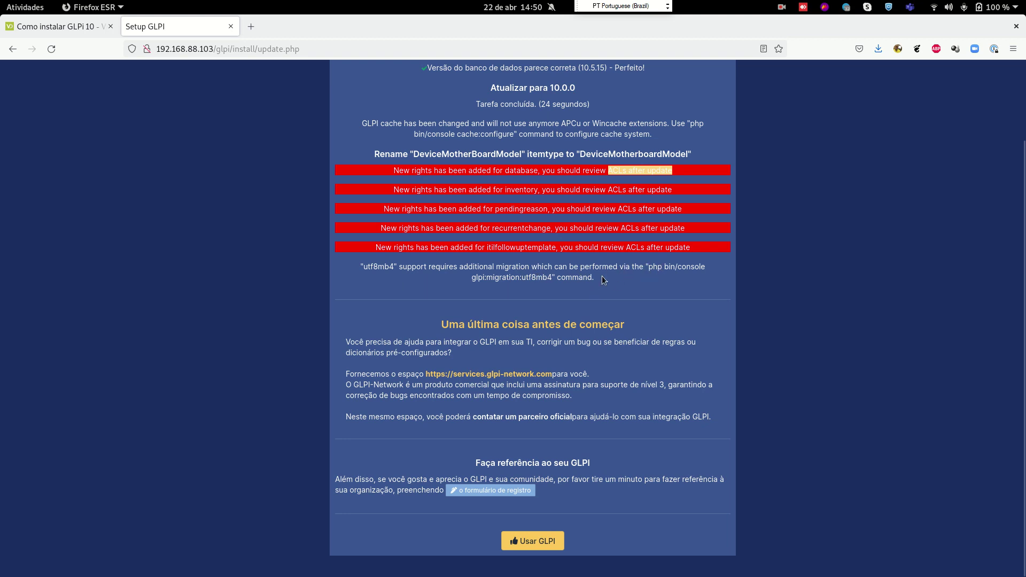
pyautogui.moveTo(394, 268); pyautogui.dragTo(367, 266)
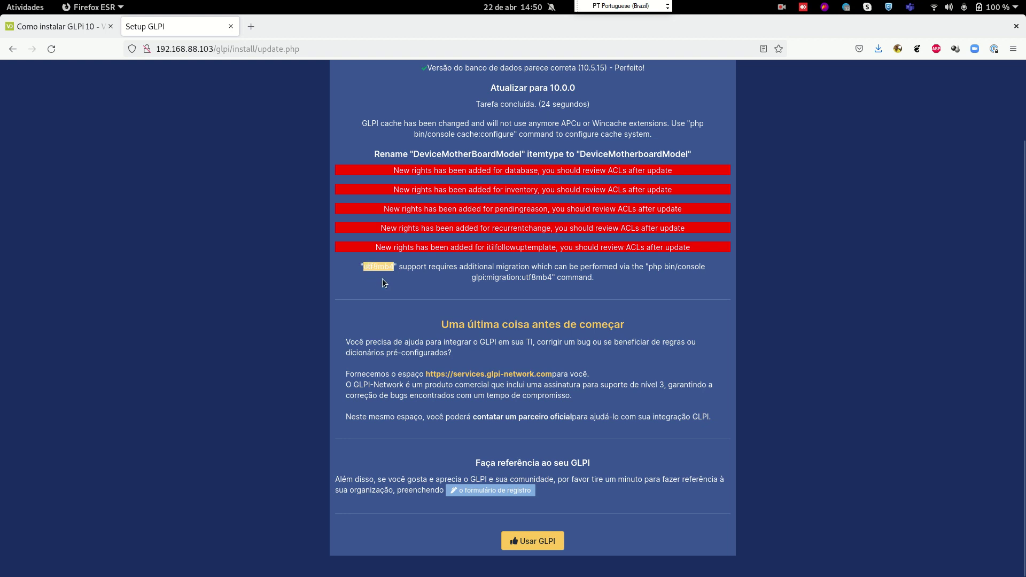
pyautogui.moveTo(376, 265); pyautogui.dragTo(365, 268)
# Enter GLPI with Usar GLPI, highlight the install/install.php removal warning, and return to Terminal
pyautogui.click(532, 539)
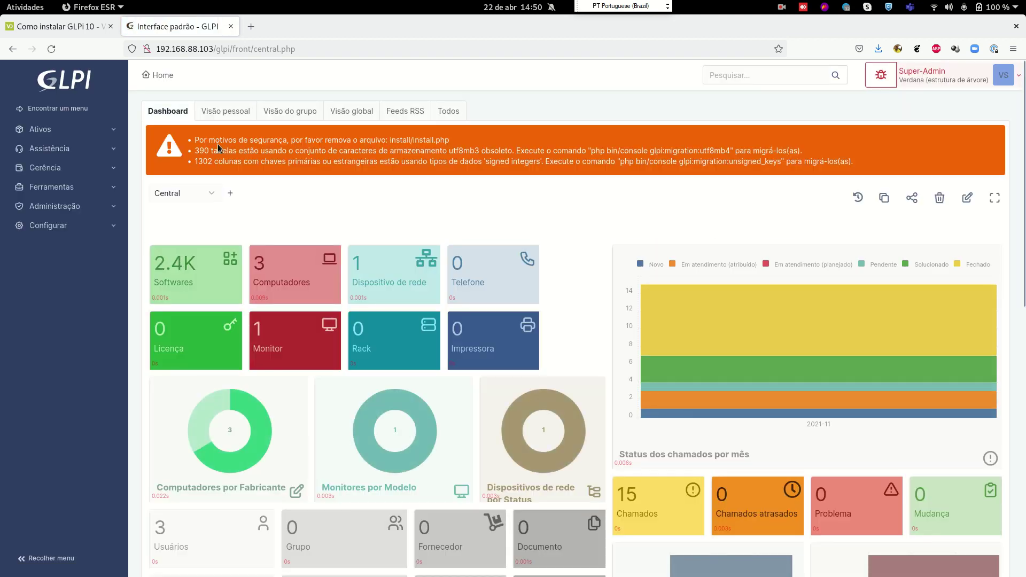
pyautogui.moveTo(291, 141); pyautogui.dragTo(450, 136)
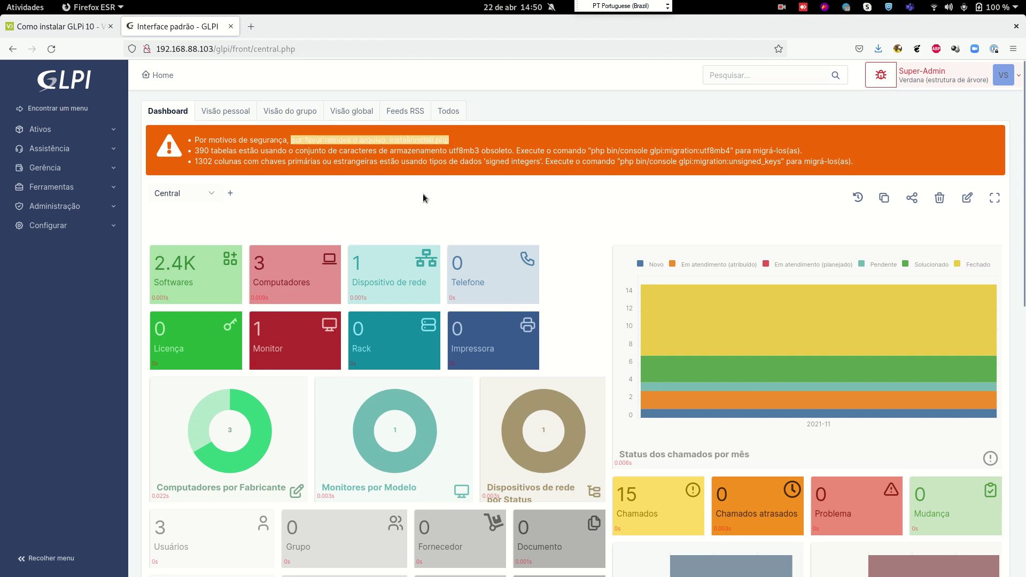
pyautogui.press('super')
pyautogui.click(700, 247)
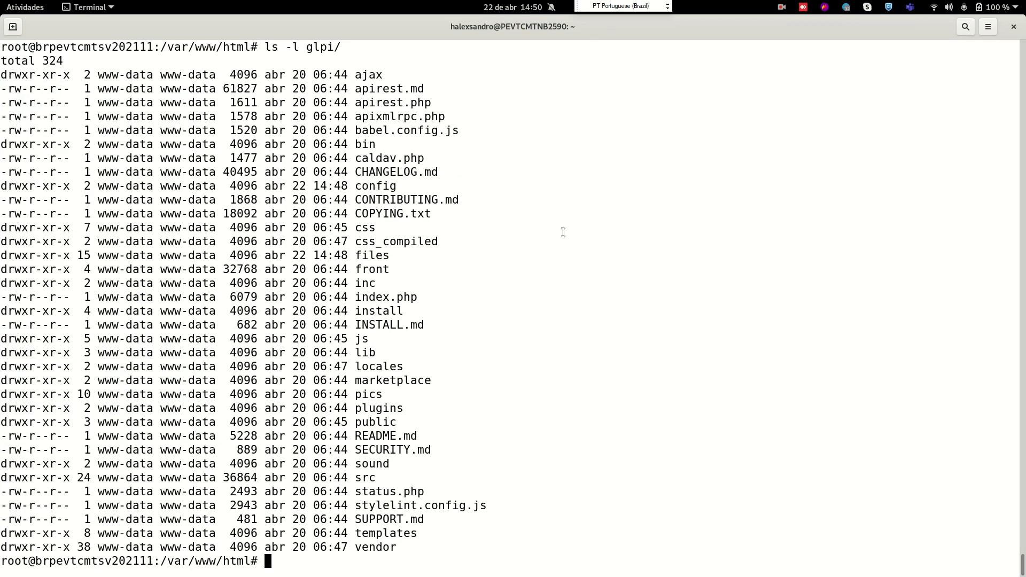
# Delete glpi/install/install.php with rm, using Tab completion for the path
pyautogui.hotkey('ctrl', 'l')
pyautogui.write('rm index.php')
pyautogui.press('BackSpace')
pyautogui.press('BackSpace')
pyautogui.press('BackSpace')
pyautogui.press('BackSpace')
pyautogui.press('BackSpace')
pyautogui.press('BackSpace')
pyautogui.press('BackSpace')
pyautogui.press('BackSpace')
pyautogui.press('BackSpace')
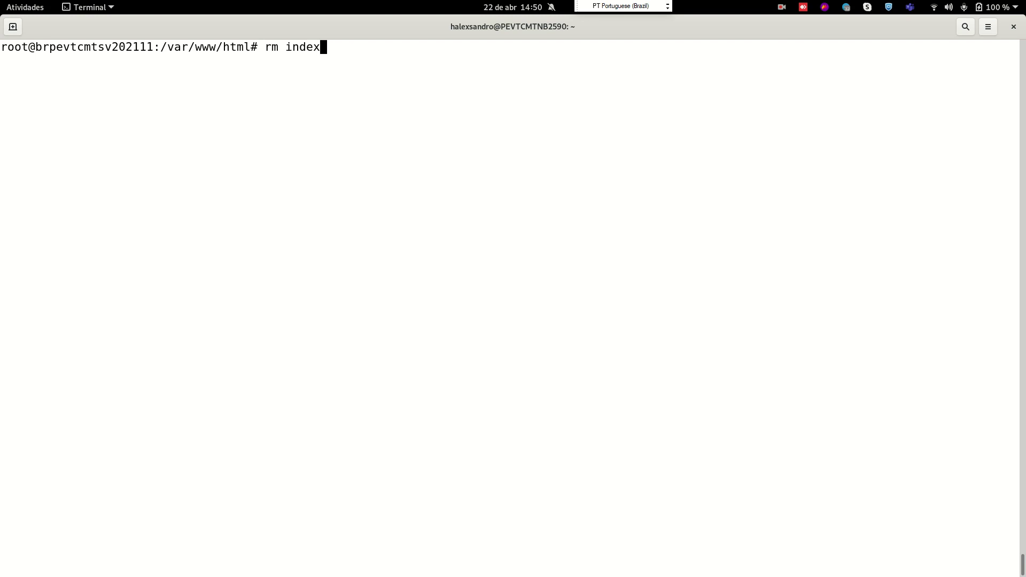
pyautogui.write('glpi/in')
pyautogui.press('Tab')
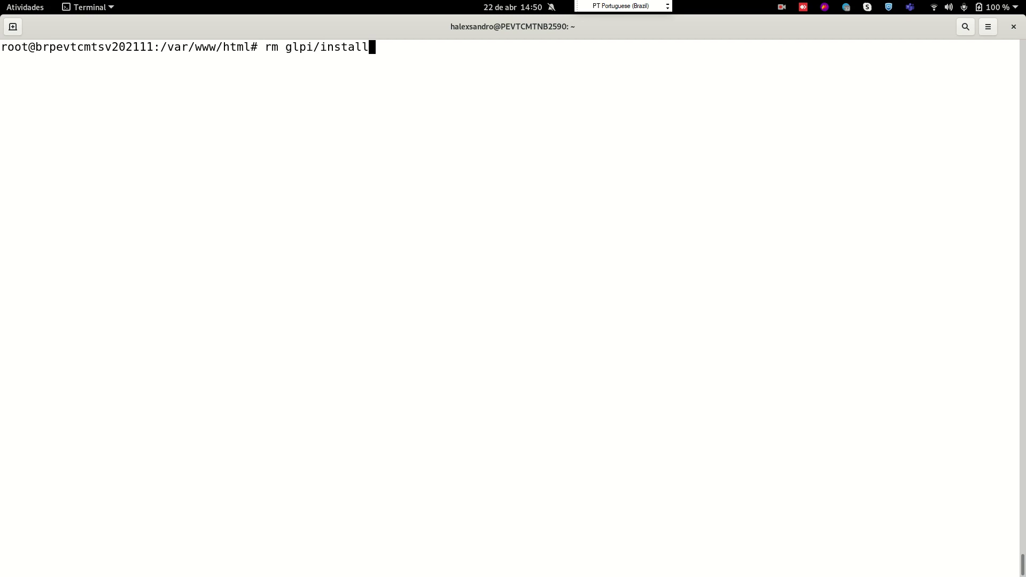
pyautogui.write('ins')
pyautogui.press('Tab')
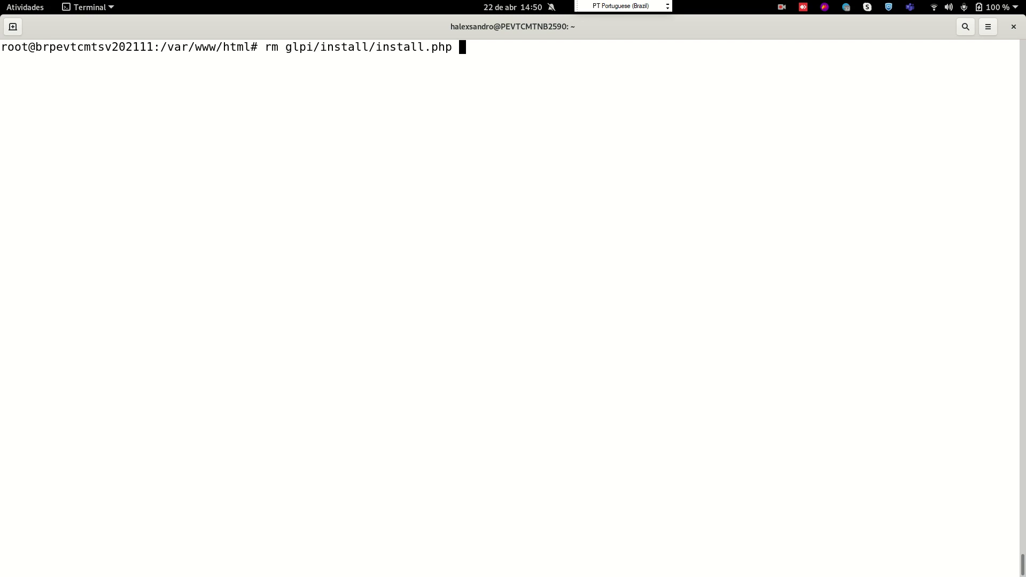
pyautogui.press('Return')
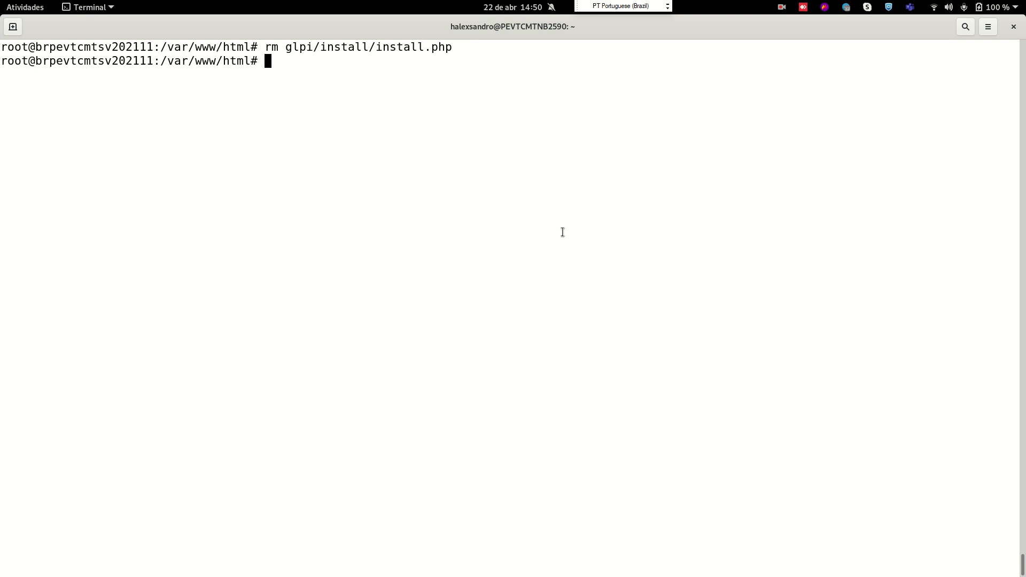
pyautogui.hotkey('alt', 'Tab')
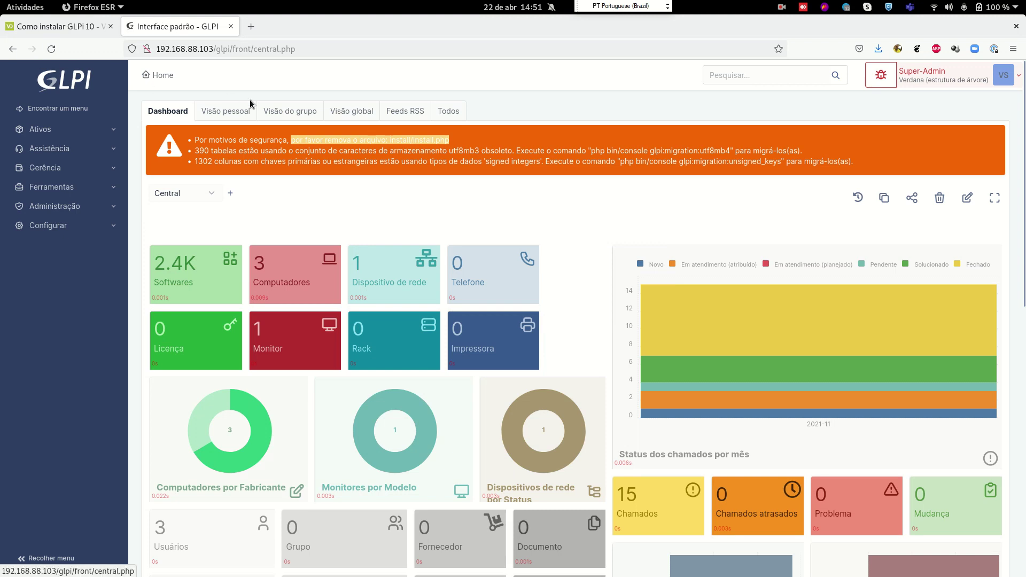
# Reload the GLPI dashboard and confirm only the utf8mb4 and unsigned-keys notices remain
pyautogui.click(312, 136)
pyautogui.moveTo(312, 135); pyautogui.dragTo(196, 140)
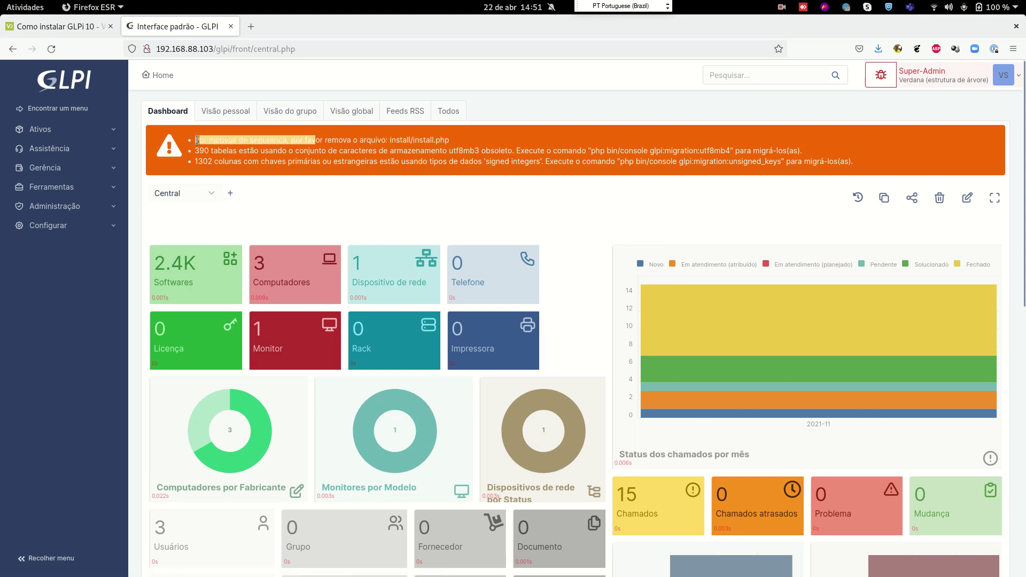
pyautogui.click(46, 54)
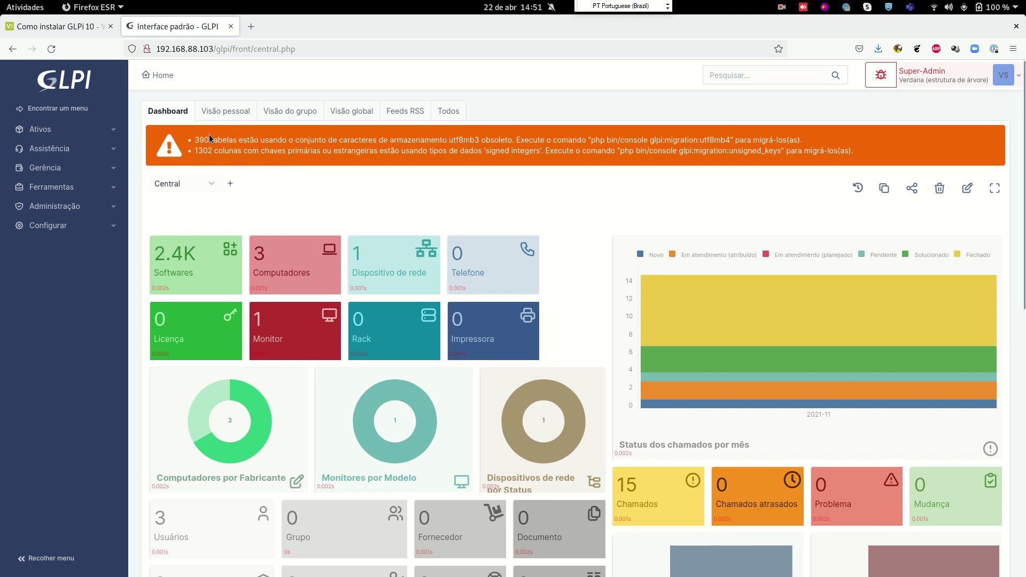
pyautogui.moveTo(196, 140); pyautogui.dragTo(435, 135)
pyautogui.moveTo(591, 143); pyautogui.dragTo(727, 143)
pyautogui.click(628, 150)
pyautogui.hotkey('alt', 'Tab')
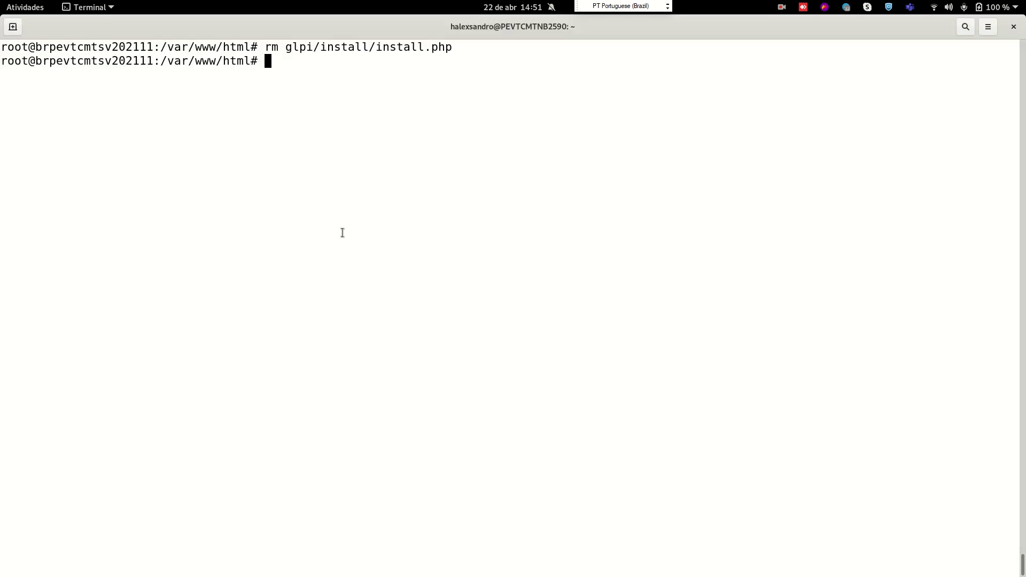
# Change into /var/www/html/glpi and list its contents, locating the bin folder
pyautogui.hotkey('ctrl', 'l')
pyautogui.write('cd /')
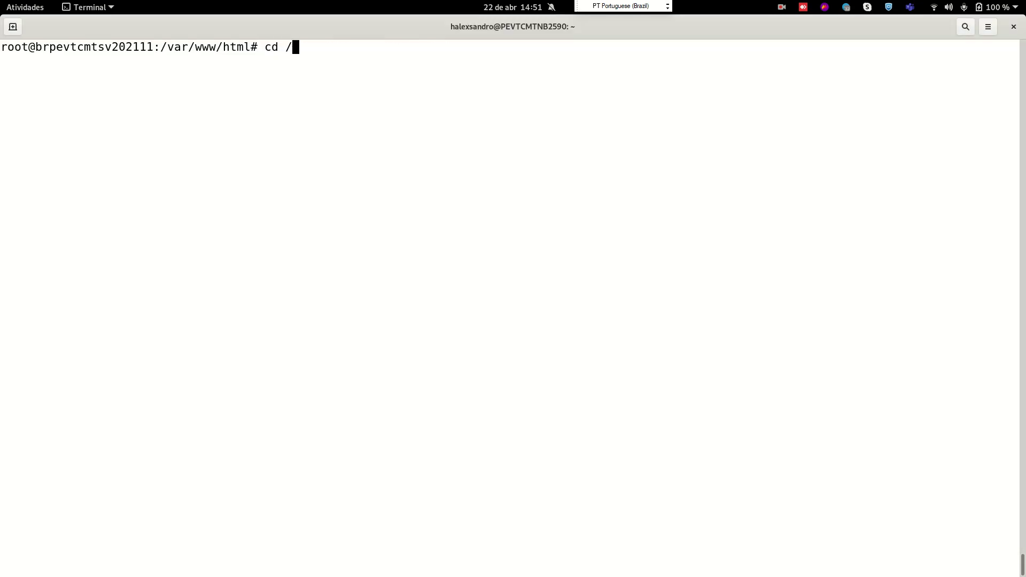
pyautogui.write('var/www/')
pyautogui.write('html/glpi')
pyautogui.press('Return')
pyautogui.hotkey('ctrl', 'l')
pyautogui.write('ls')
pyautogui.press('Return')
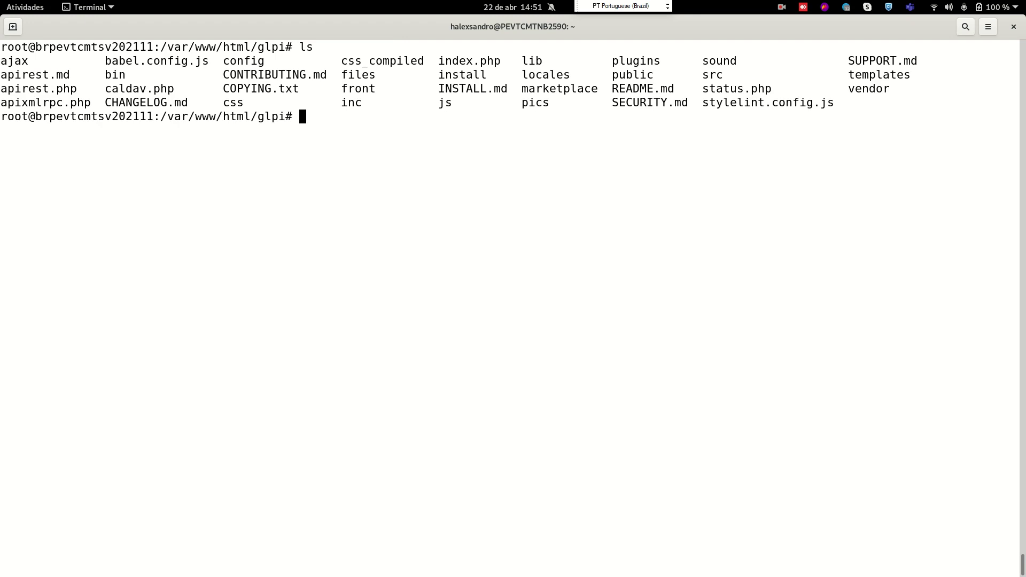
pyautogui.moveTo(315, 48); pyautogui.dragTo(287, 49)
pyautogui.click(249, 115)
pyautogui.moveTo(127, 75); pyautogui.dragTo(105, 75)
# Enter the bin folder and list it, finding the console script
pyautogui.write('cd bn')
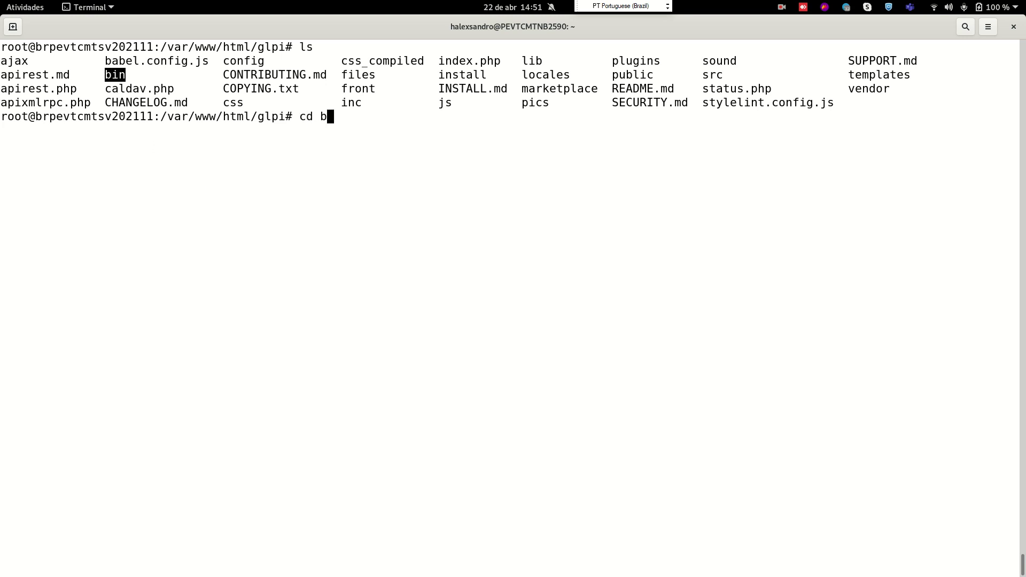
pyautogui.press('BackSpace')
pyautogui.write('in/')
pyautogui.press('Return')
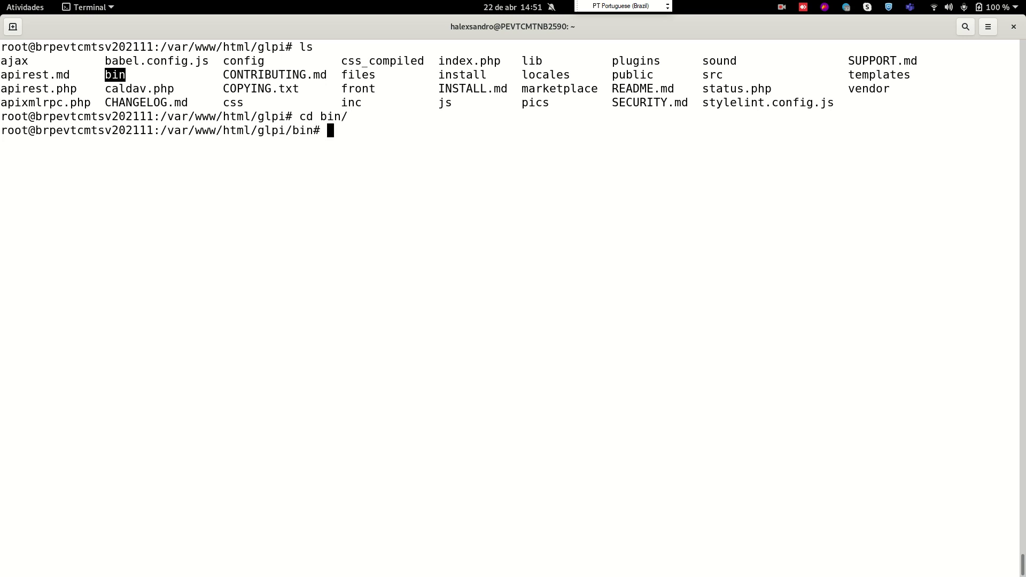
pyautogui.hotkey('ctrl', 'l')
pyautogui.write('ls')
pyautogui.press('Return')
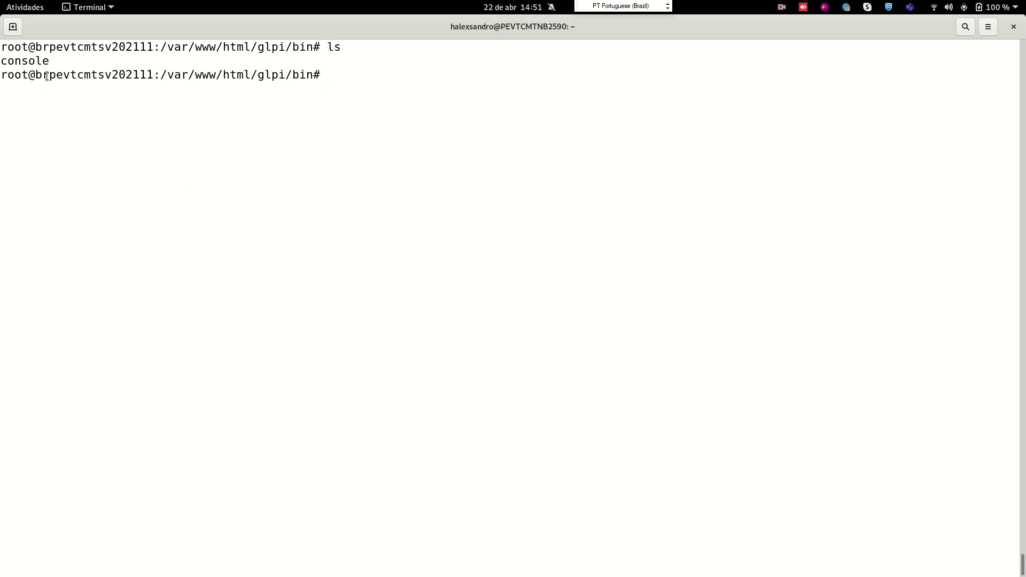
pyautogui.moveTo(52, 61); pyautogui.dragTo(1, 61)
pyautogui.click(168, 184)
# Show the console script's header with head, then type php console at a cleared prompt
pyautogui.write('head co')
pyautogui.press('Tab')
pyautogui.press('Return')
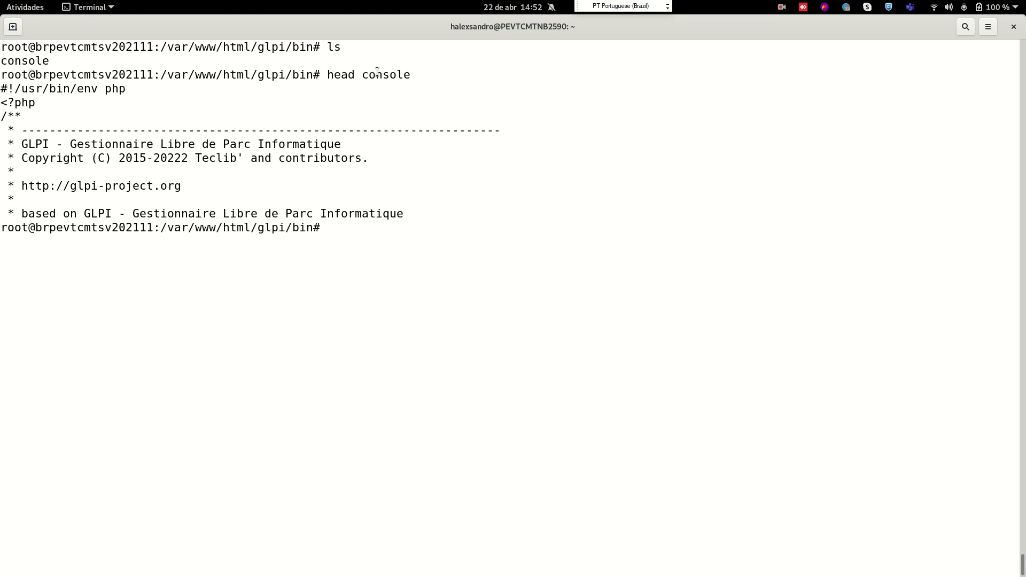
pyautogui.moveTo(380, 75); pyautogui.dragTo(340, 74)
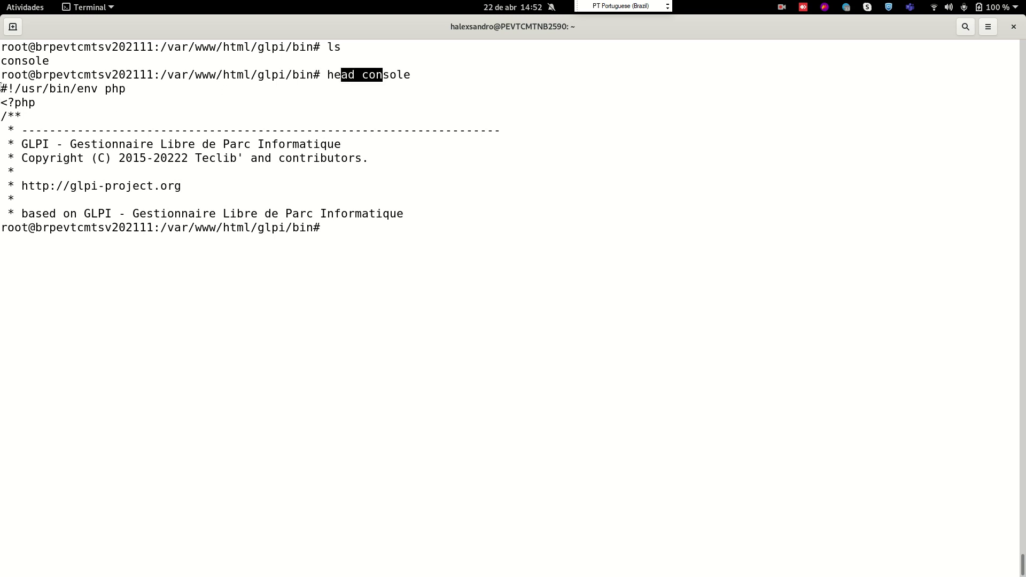
pyautogui.moveTo(128, 91); pyautogui.dragTo(4, 104)
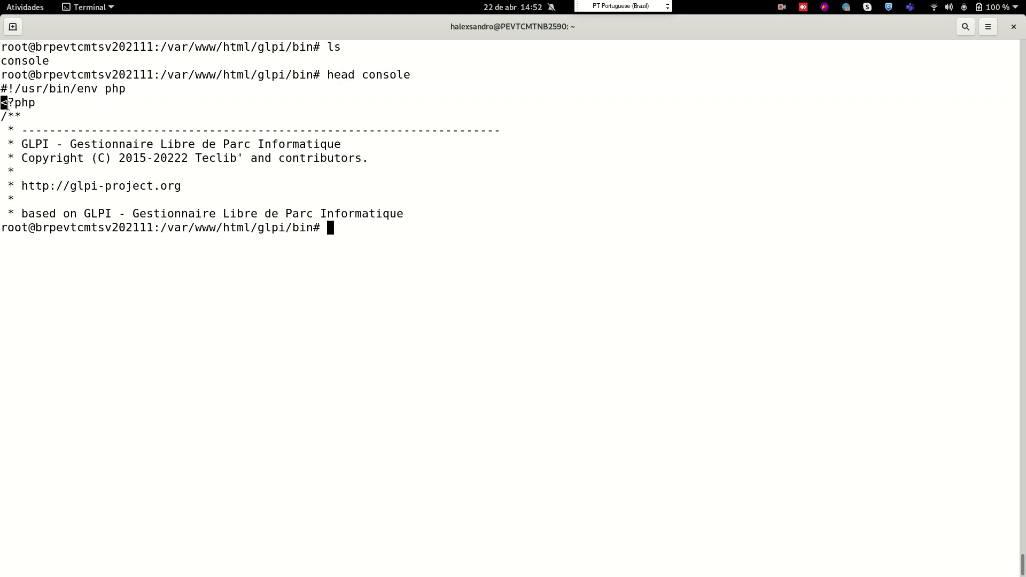
pyautogui.moveTo(128, 183); pyautogui.dragTo(2, 185)
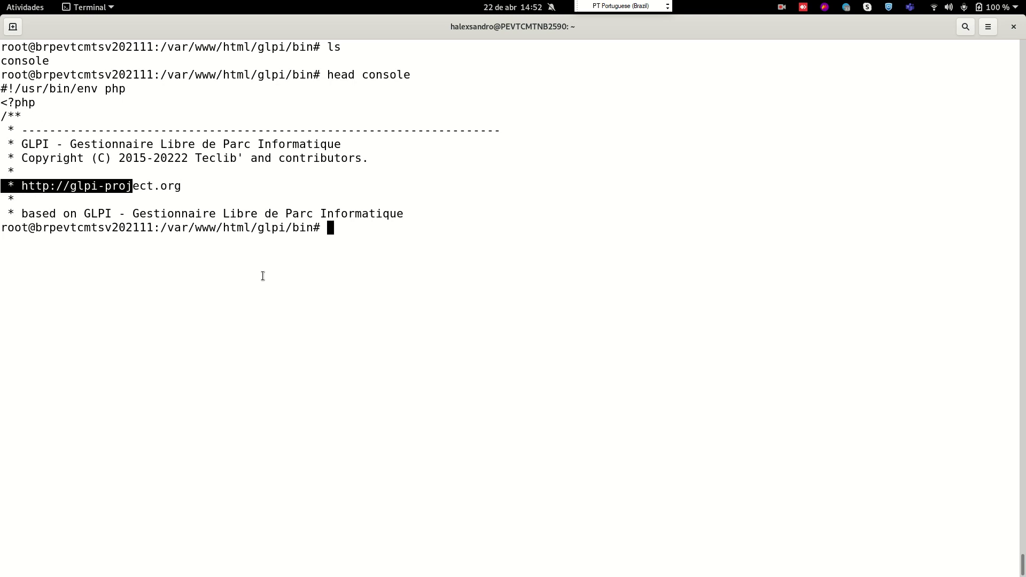
pyautogui.hotkey('ctrl', 'l')
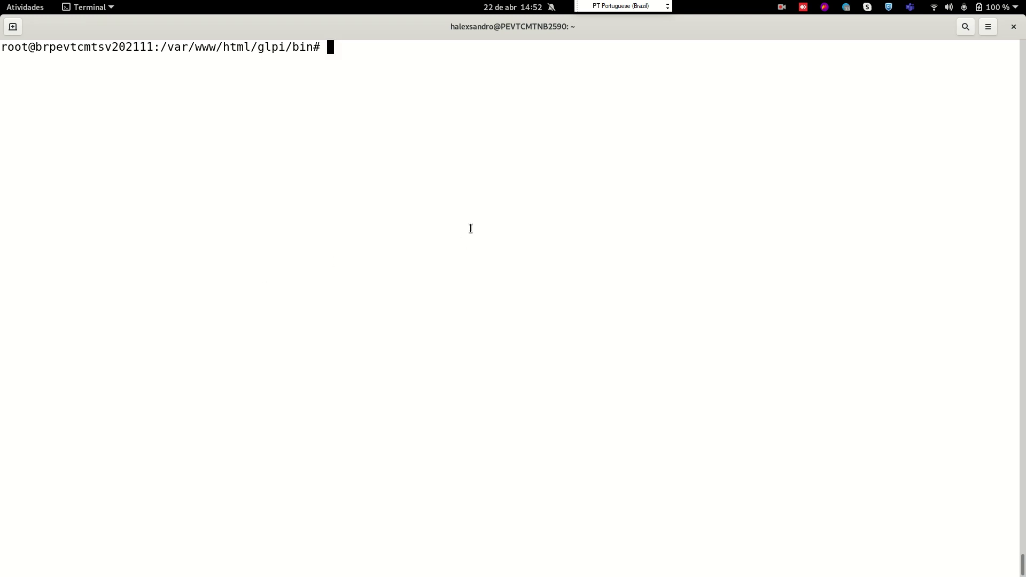
pyautogui.write('php console')
pyautogui.hotkey('alt', 'Tab')
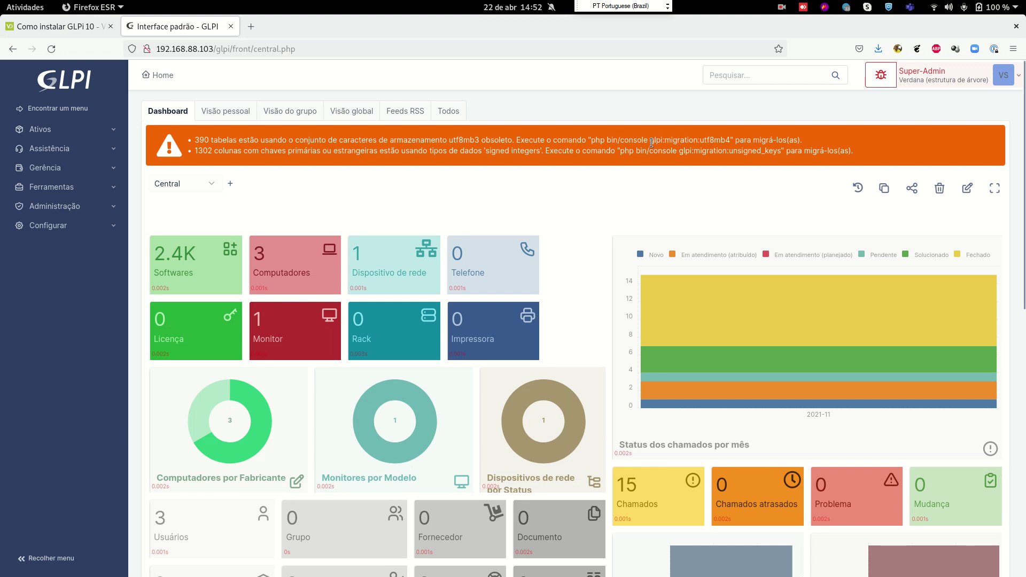
# Copy glpi:migration:utf8mb4 from the first GLPI warning and bring up Terminal's paste menu
pyautogui.moveTo(650, 141)
pyautogui.mouseDown()
pyautogui.moveTo(670, 142)
pyautogui.moveTo(649, 135)
pyautogui.mouseUp()
pyautogui.moveTo(730, 140); pyautogui.dragTo(659, 140)
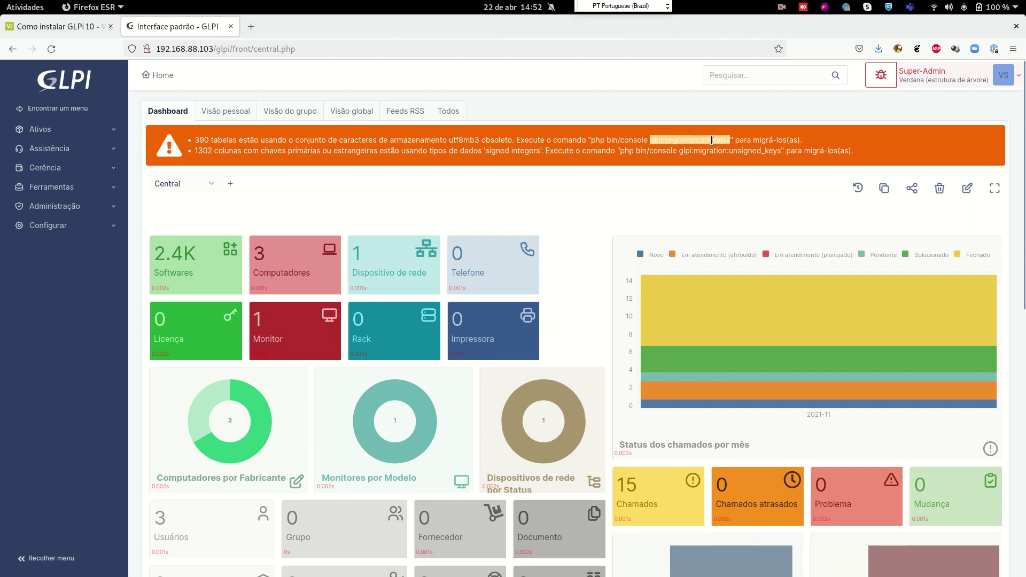
pyautogui.click(696, 146)
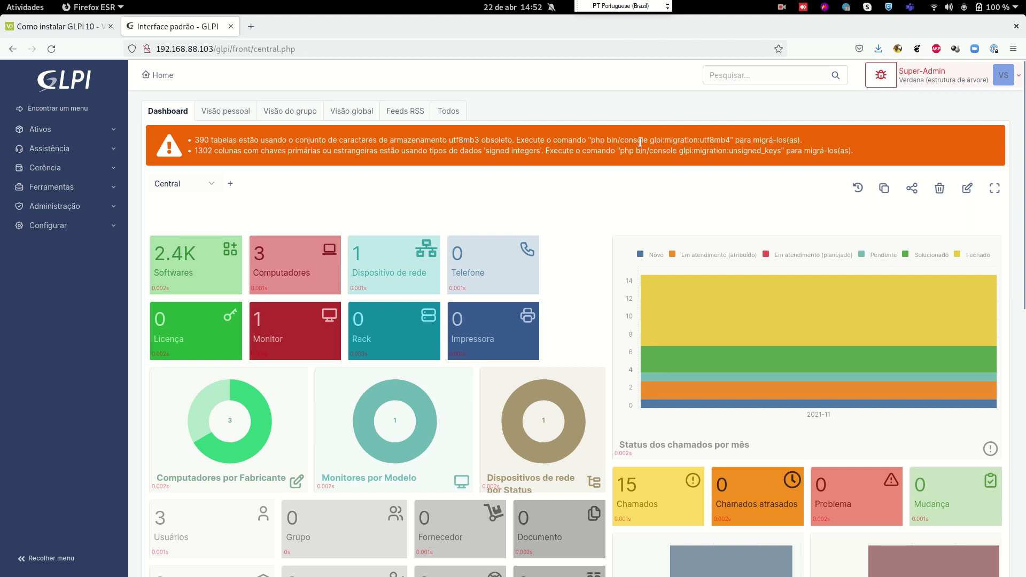
pyautogui.tripleClick(640, 142)
pyautogui.click(650, 144)
pyautogui.moveTo(731, 140); pyautogui.dragTo(649, 143)
pyautogui.hotkey('ctrl', 'c')
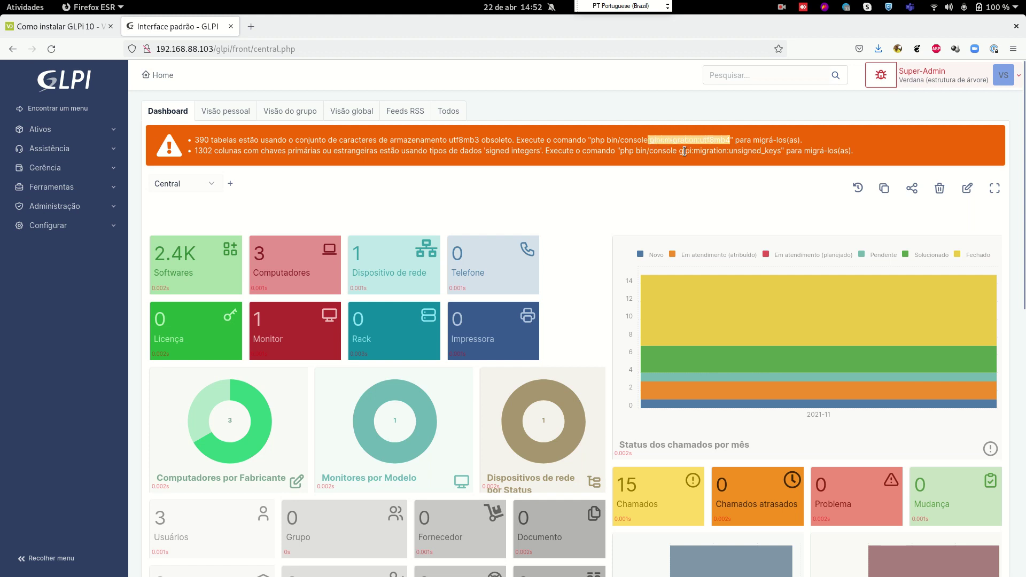
pyautogui.hotkey('alt', 'Tab')
pyautogui.rightClick(414, 205)
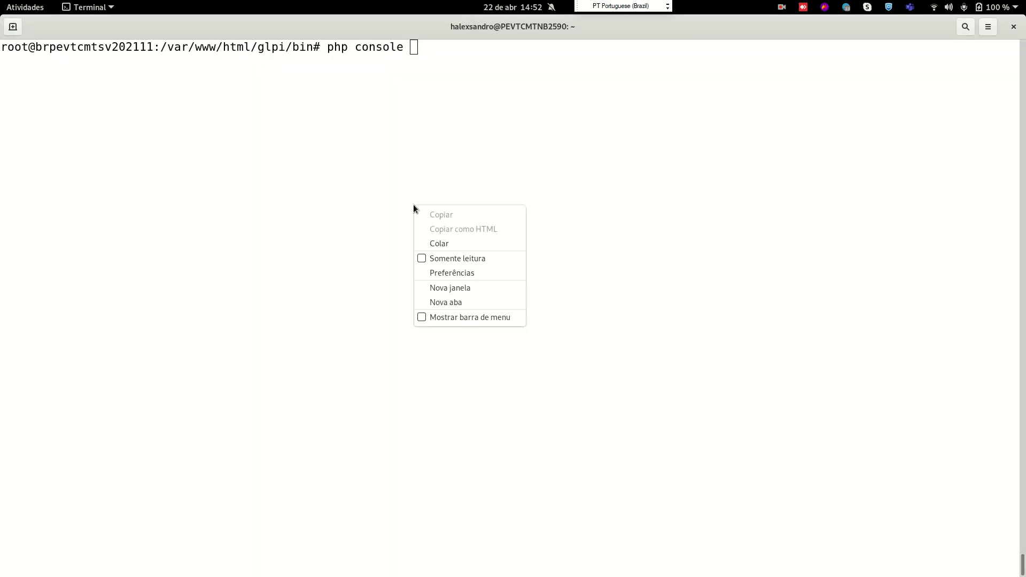
# Paste and run php console glpi:migration:utf8mb4, which first requires the dynamic row format migration
pyautogui.click(437, 246)
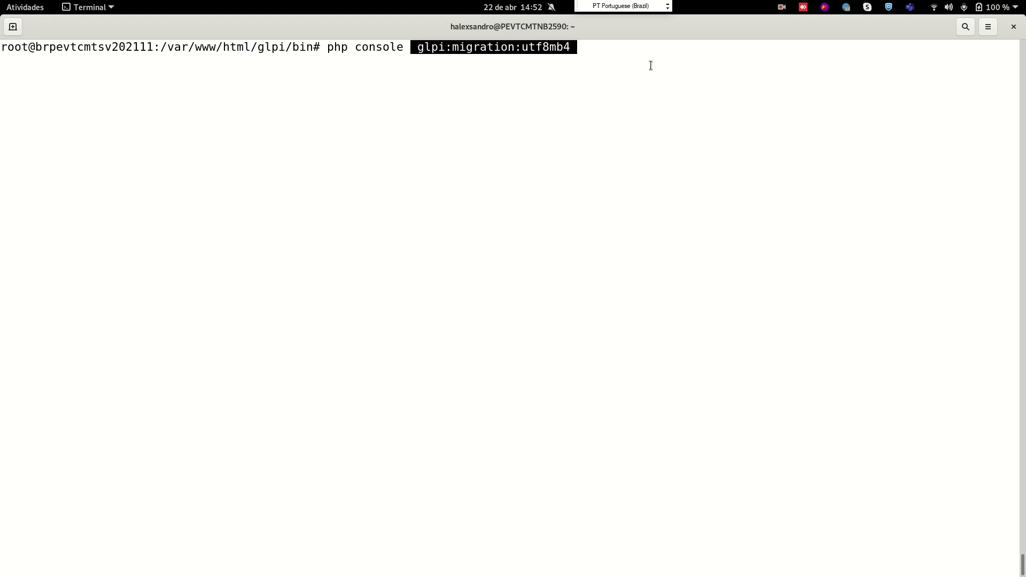
pyautogui.press('End')
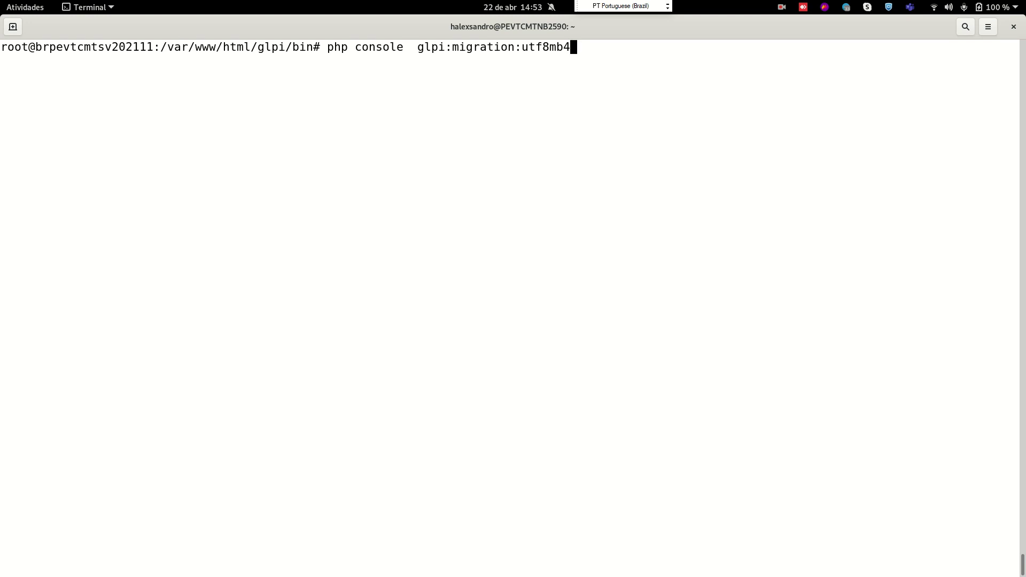
pyautogui.press('Return')
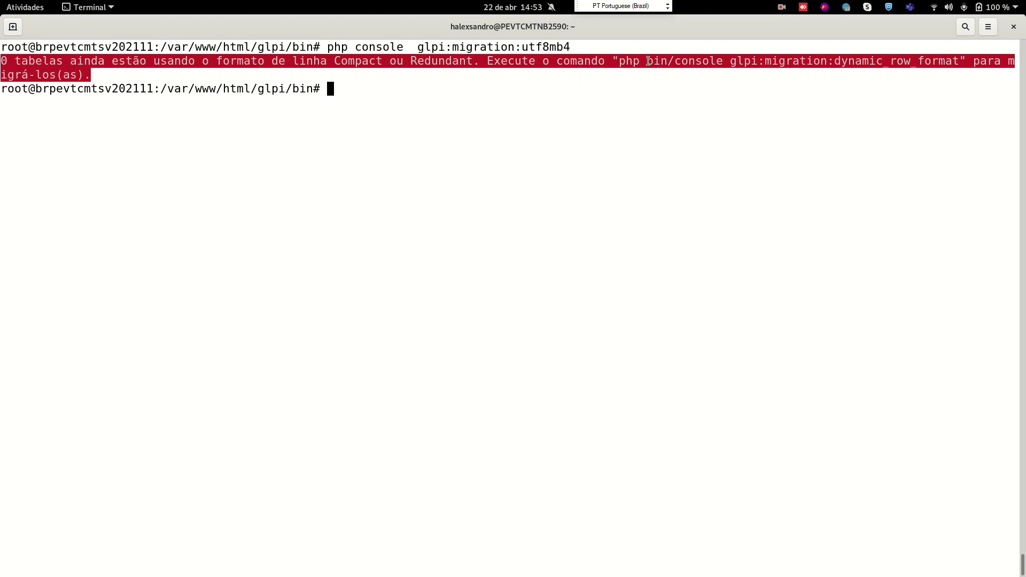
pyautogui.moveTo(648, 59); pyautogui.dragTo(666, 101)
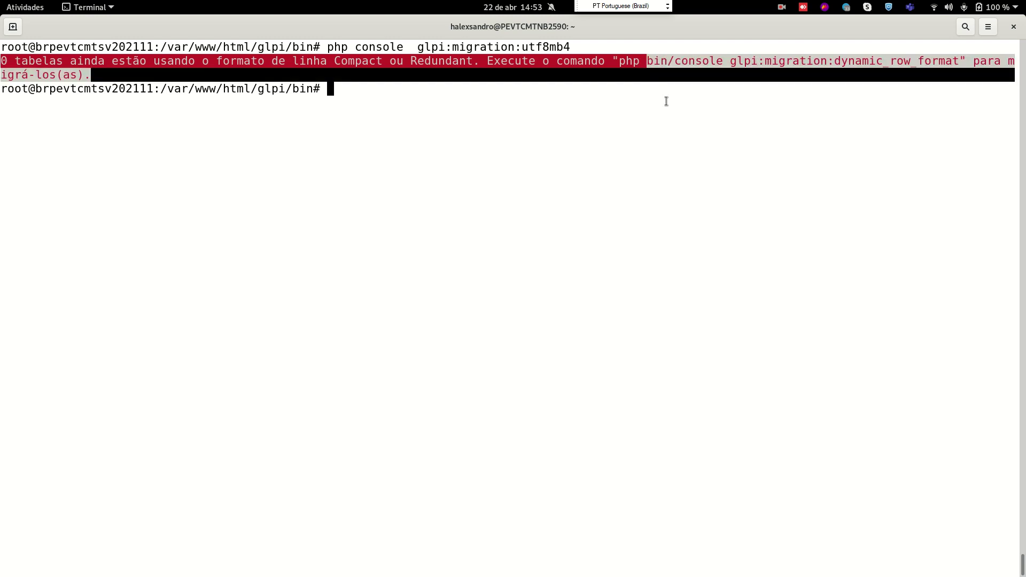
pyautogui.click(666, 101)
# Run php console glpi:migration:dynamic_row_format and answer yes to convert the 147 tables
pyautogui.write('php console')
pyautogui.moveTo(730, 62); pyautogui.dragTo(961, 63)
pyautogui.middleClick(513, 171)
pyautogui.press('Return')
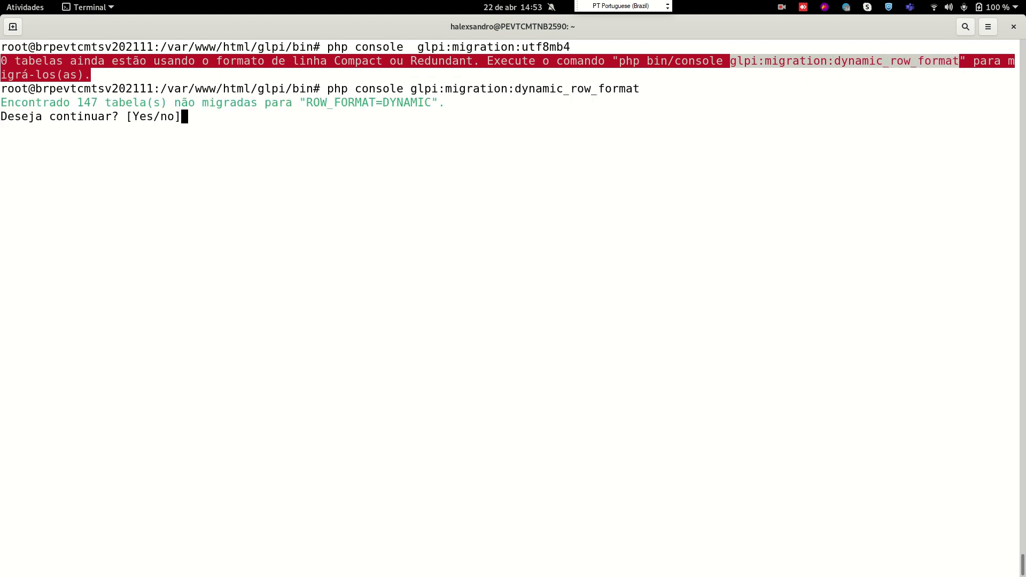
pyautogui.moveTo(84, 102); pyautogui.dragTo(167, 103)
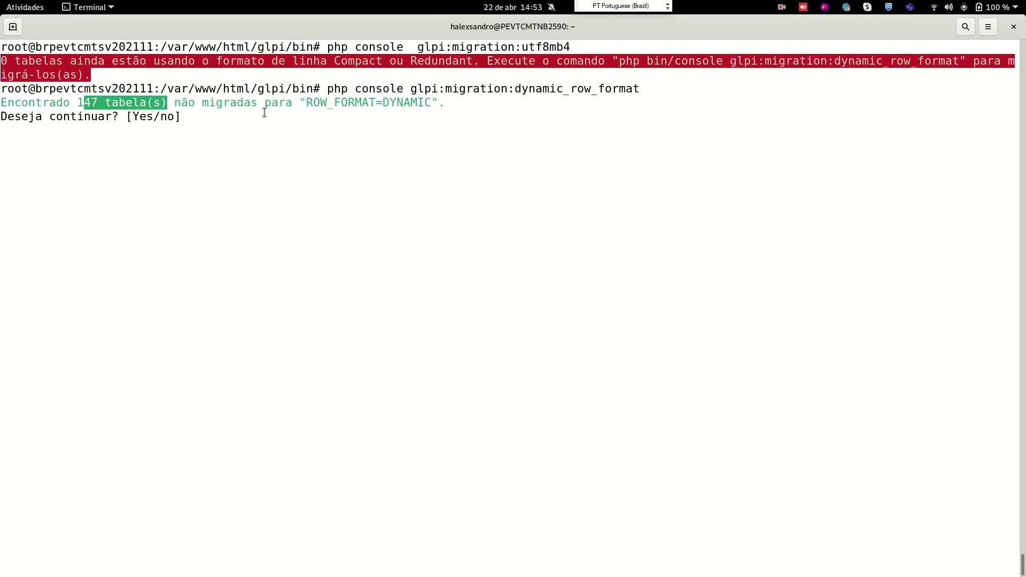
pyautogui.moveTo(304, 103); pyautogui.dragTo(424, 112)
pyautogui.click(357, 163)
pyautogui.write('yes')
pyautogui.press('Return')
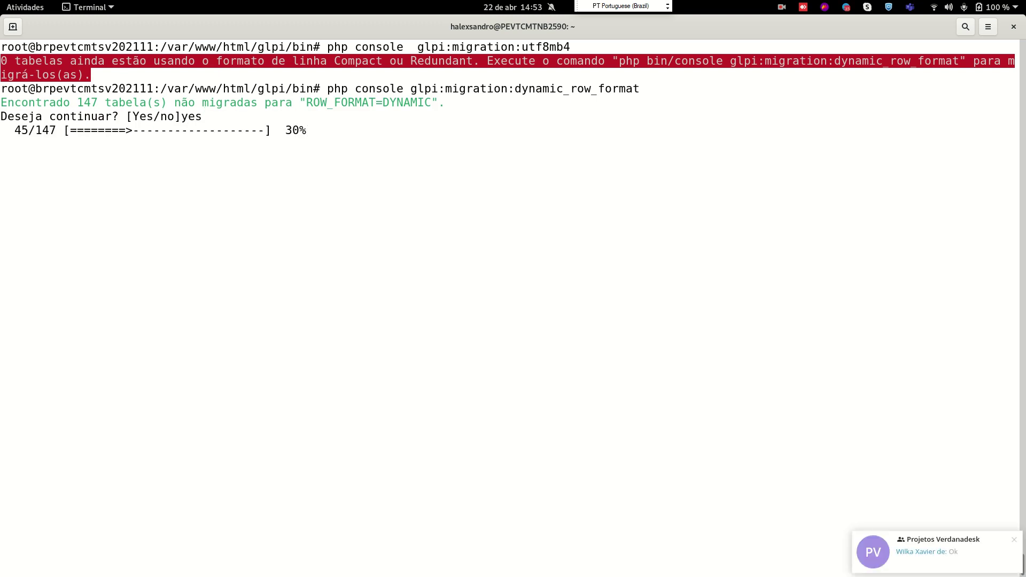
# Dismiss the Projetos Verdanadesk notification, quit Telegram, and select the earlier utf8mb4 command
pyautogui.click(1014, 539)
pyautogui.click(846, 7)
pyautogui.click(854, 68)
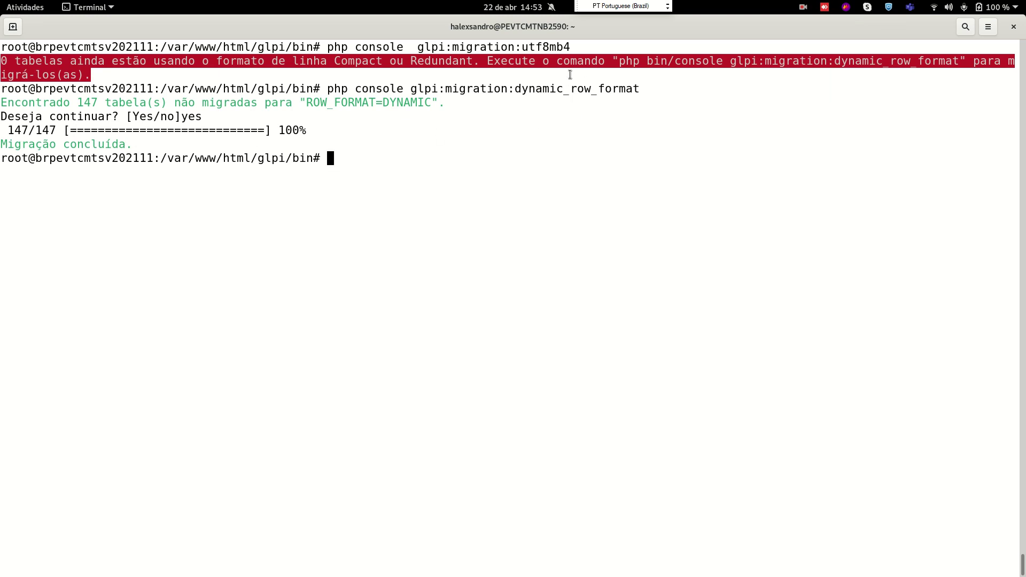
pyautogui.moveTo(567, 47); pyautogui.dragTo(326, 47)
# Paste and rerun the utf8mb4 migration, answering yes to convert the 489 tables
pyautogui.middleClick(358, 129)
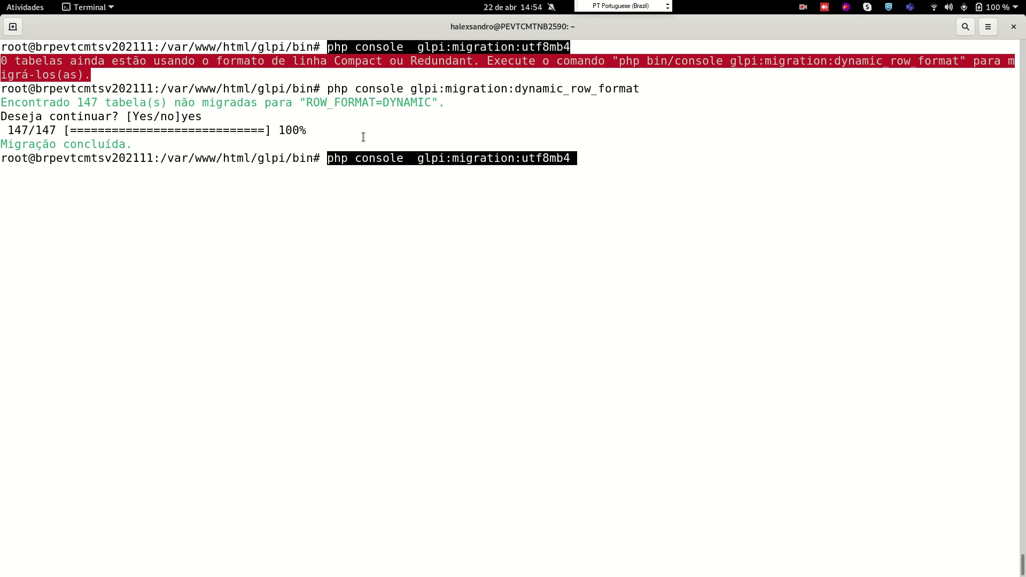
pyautogui.press('Return')
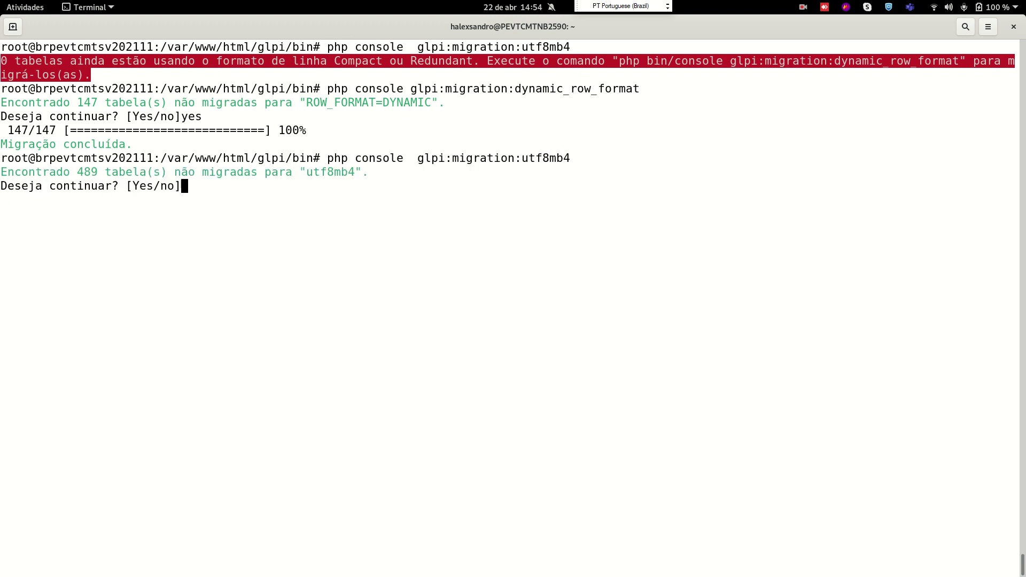
pyautogui.moveTo(74, 171); pyautogui.dragTo(98, 172)
pyautogui.write('yes')
pyautogui.press('Return')
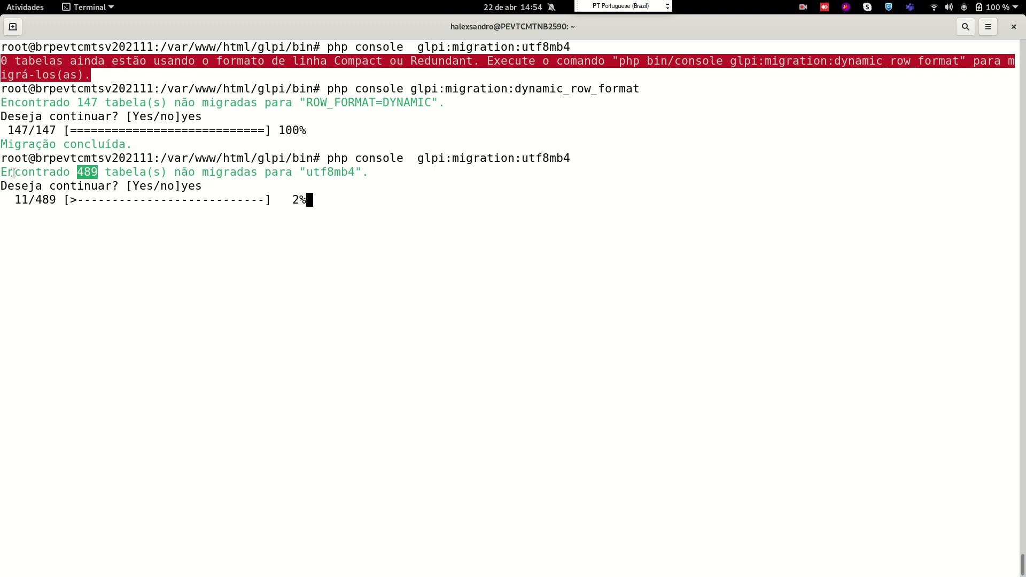
# Paste the terminal output into a new text editor document, then watch the migration finish
pyautogui.moveTo(0, 45); pyautogui.dragTo(357, 200)
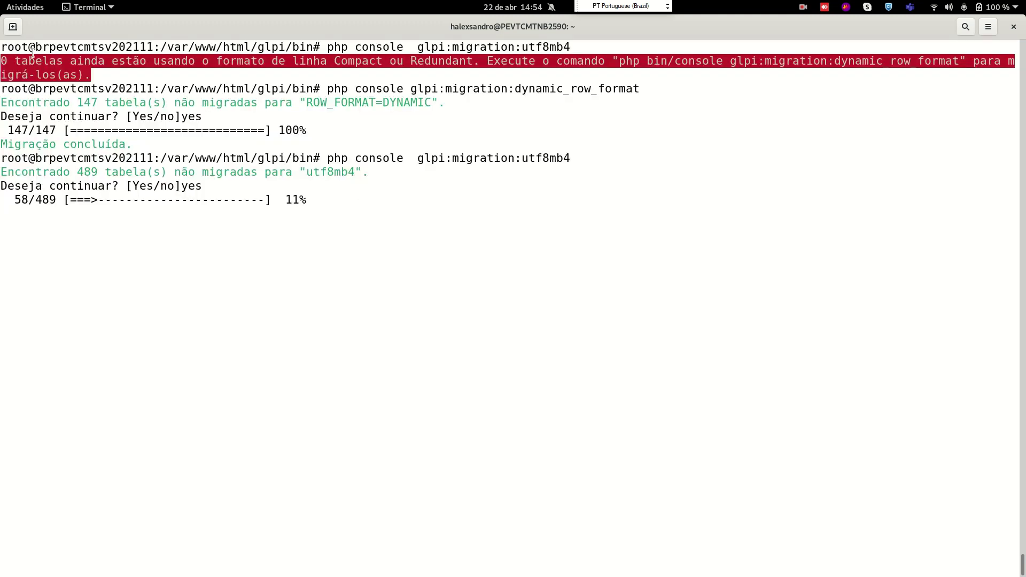
pyautogui.click(25, 7)
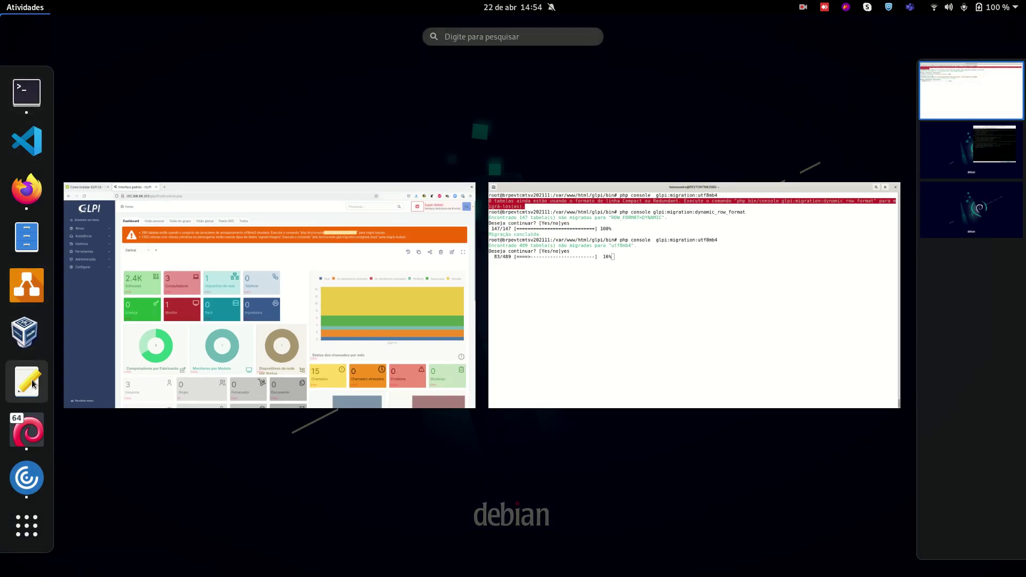
pyautogui.click(27, 381)
pyautogui.write('root@brpevtcmtsv202111:/var/www/html/glpi/bin# php console  glpi:migration:utf8mb4 0 tabelas ainda estão usando o formato de linha Compact ou Redundant. Execute o comando "php bin/console glpi:migration:dynamic_row_format" para migrá-los(as). root@brpevtcmtsv202111:/var/www/html/glpi/bin# php console glpi:migration:dynamic_row_format Encontrado 147 tabela(s) não migradas para "ROW_FORMAT=DYNAMIC". Deseja continuar? [Yes/no]yes  147/147 [============================] 100% Migração concluída. root@brpevtcmtsv202111:/var/www/html/glpi/bin# php console  glpi:migration:utf8mb4 Encontrado 489 tabela(s) não migradas para "utf8mb4". Deseja continuar? [Yes/no]yes   40/489 [==>-------------------------]   8%')
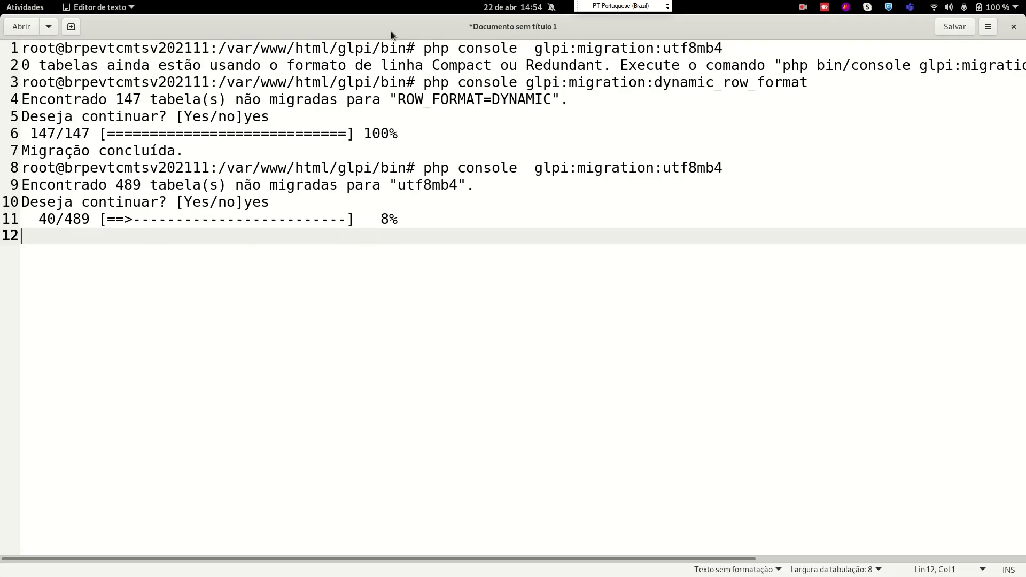
pyautogui.click(38, 7)
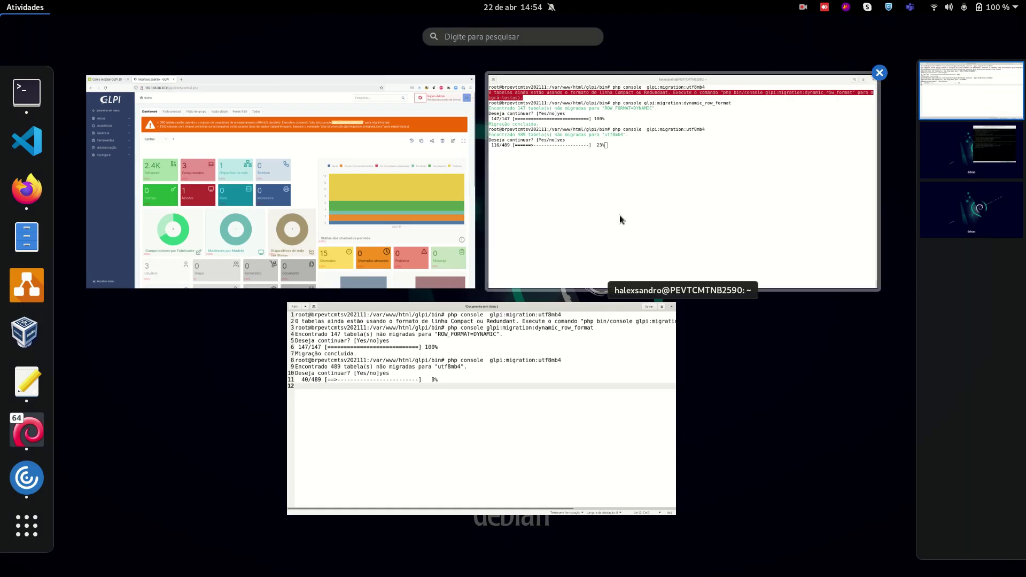
pyautogui.click(604, 187)
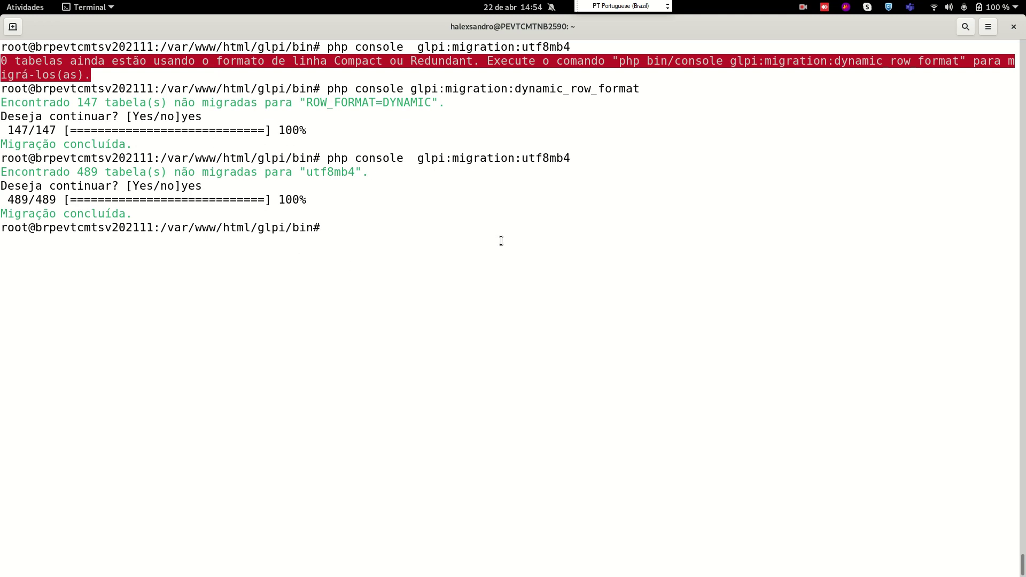
pyautogui.hotkey('alt', 'Tab')
pyautogui.hotkey('alt', 'Tab')
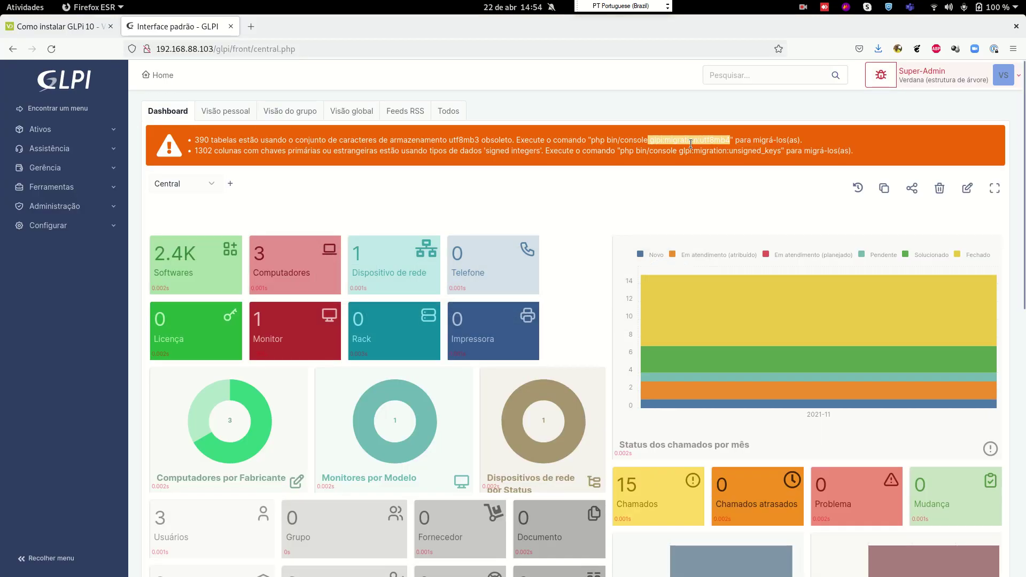
# Reload the GLPI dashboard and select glpi:migration:unsigned_keys for the 1302 signed-integer columns
pyautogui.click(700, 139)
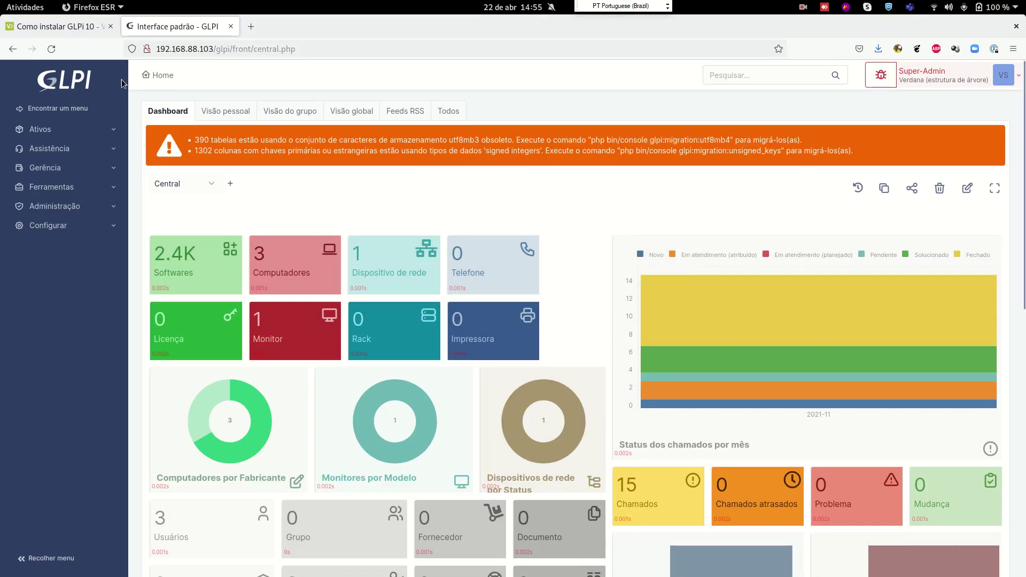
pyautogui.click(53, 48)
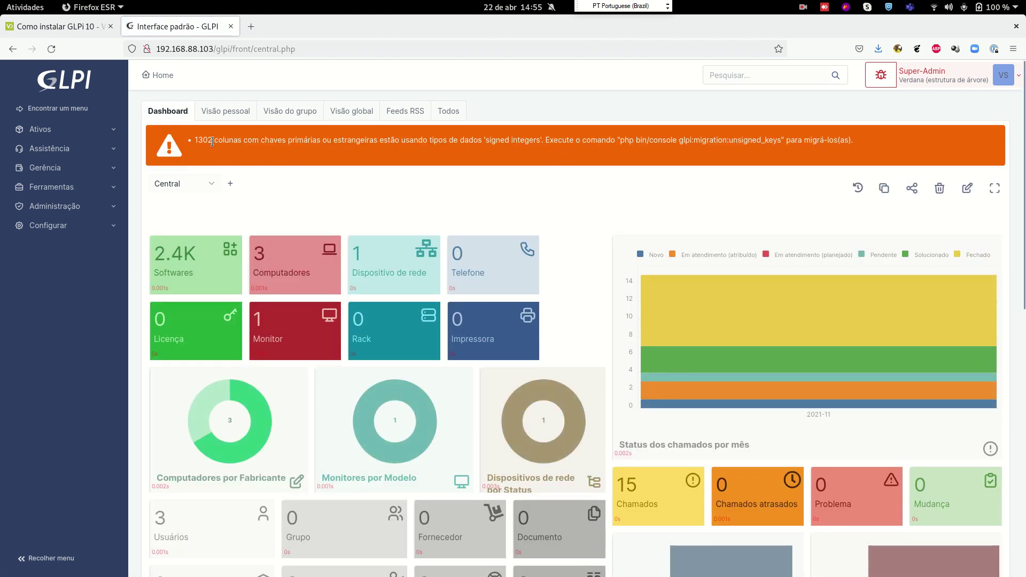
pyautogui.moveTo(212, 141); pyautogui.dragTo(193, 141)
pyautogui.moveTo(486, 141); pyautogui.dragTo(540, 148)
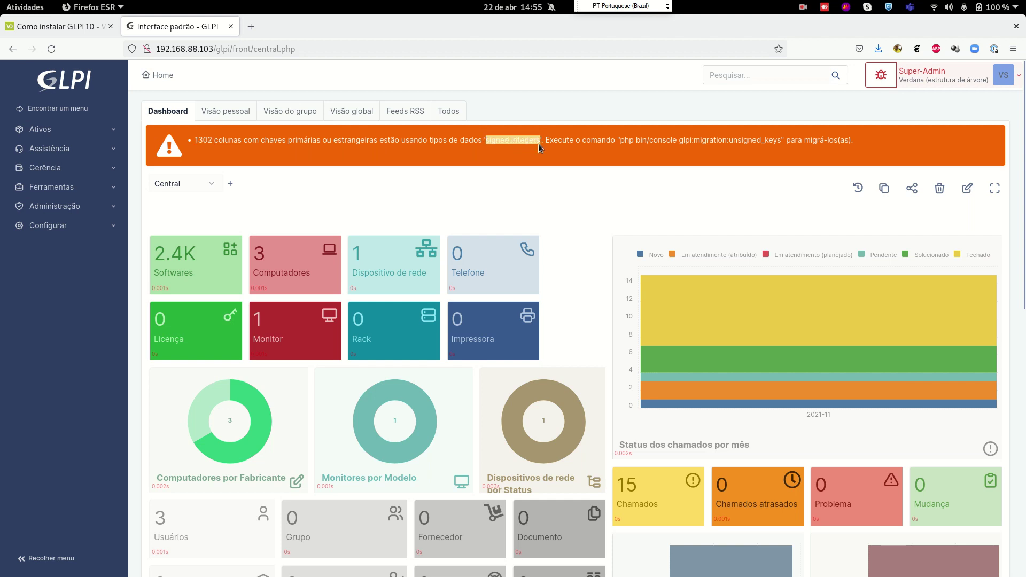
pyautogui.moveTo(782, 140); pyautogui.dragTo(680, 140)
pyautogui.hotkey('ctrl', 'c')
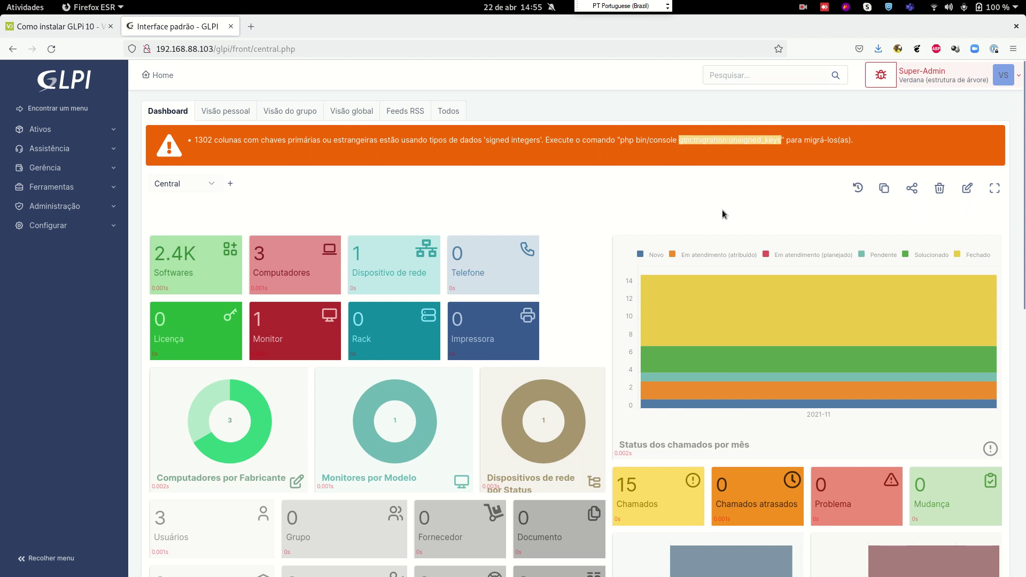
pyautogui.hotkey('alt', 'Tab')
# Run php console glpi:migration:unsigned_keys for the 1541 signed key columns and confirm with yes
pyautogui.press('Up')
pyautogui.press('BackSpace')
pyautogui.press('BackSpace')
pyautogui.press('BackSpace')
pyautogui.press('BackSpace')
pyautogui.press('BackSpace')
pyautogui.press('BackSpace')
pyautogui.press('BackSpace')
pyautogui.press('BackSpace')
pyautogui.press('BackSpace')
pyautogui.press('BackSpace')
pyautogui.press('BackSpace')
pyautogui.press('BackSpace')
pyautogui.press('BackSpace')
pyautogui.press('BackSpace')
pyautogui.press('BackSpace')
pyautogui.press('BackSpace')
pyautogui.press('BackSpace')
pyautogui.press('BackSpace')
pyautogui.press('BackSpace')
pyautogui.press('BackSpace')
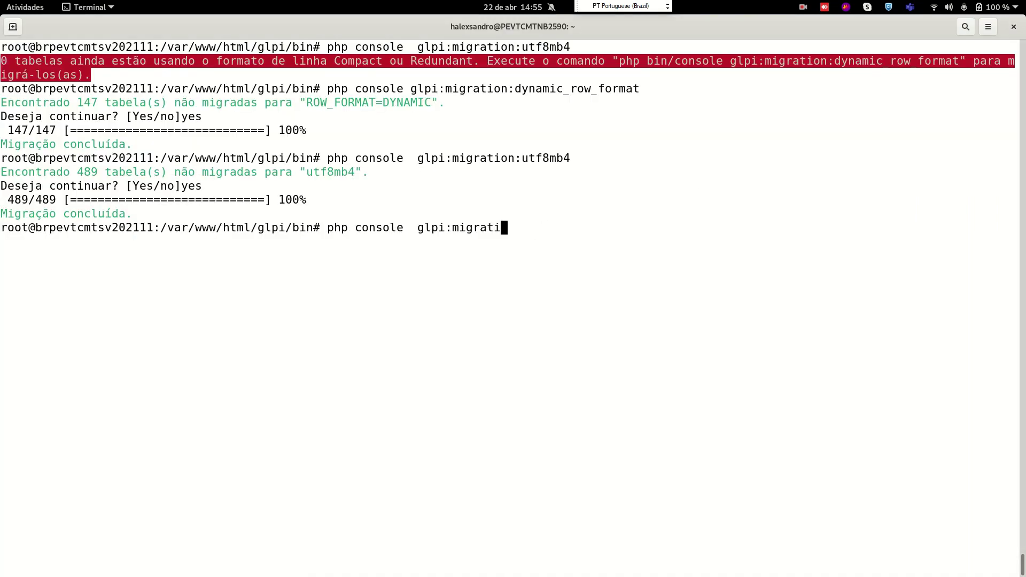
pyautogui.press('BackSpace')
pyautogui.middleClick(722, 212)
pyautogui.press('Return')
pyautogui.write('yes')
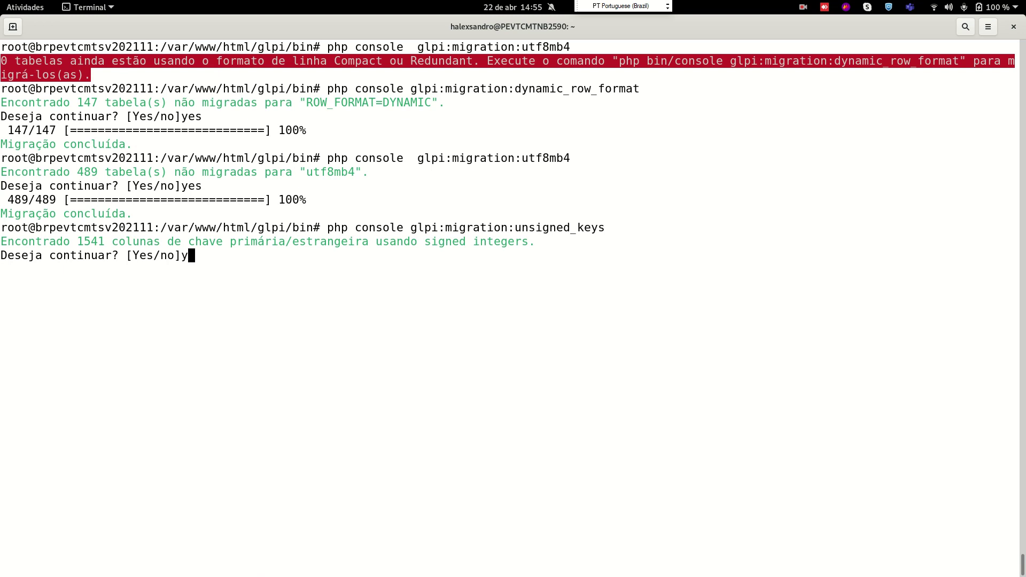
pyautogui.press('Return')
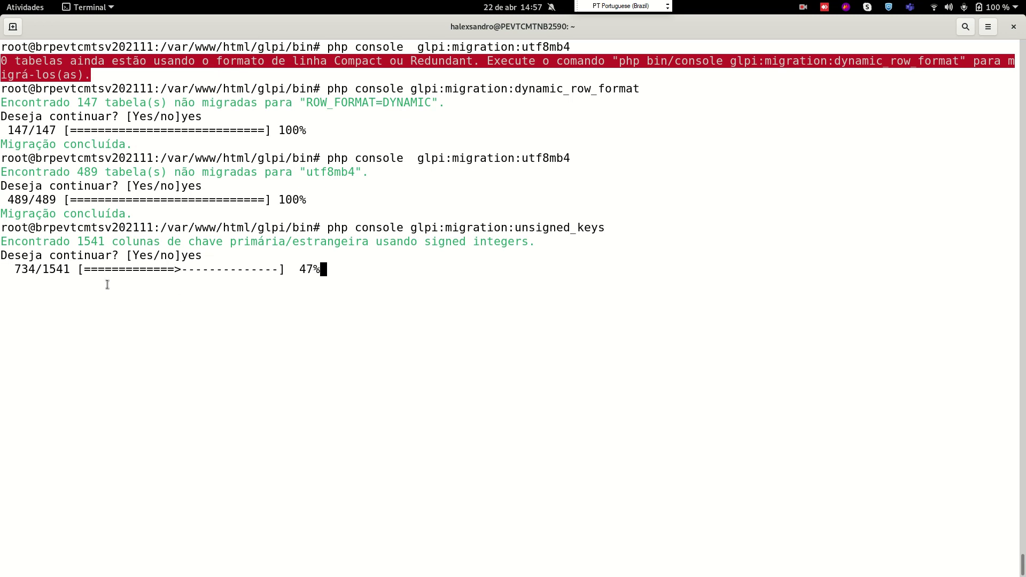
# Bring the Firefox GLPI dashboard forward, collapse and re-expand the sidebar, and expand Assistência
pyautogui.click(5, 5)
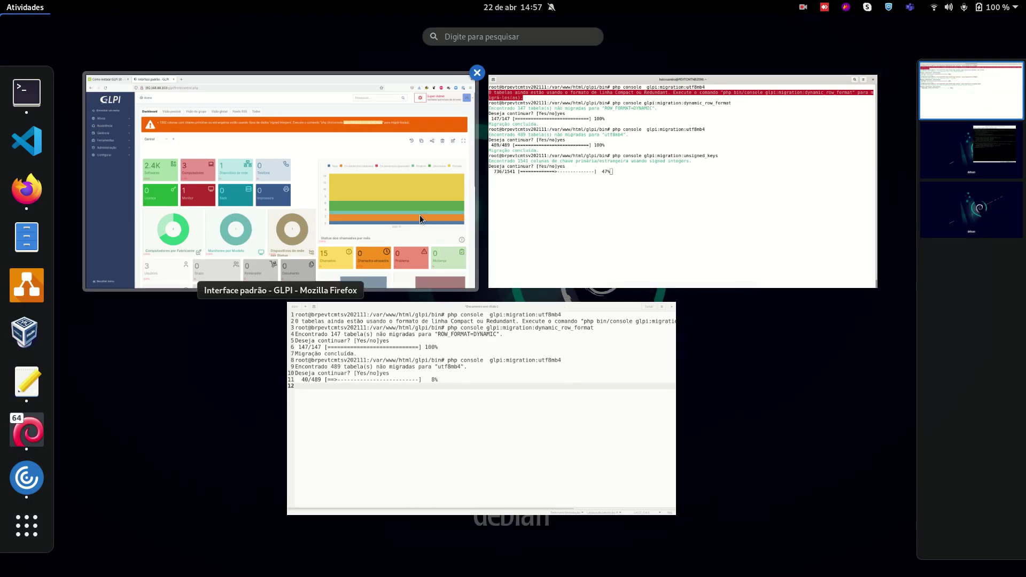
pyautogui.click(444, 260)
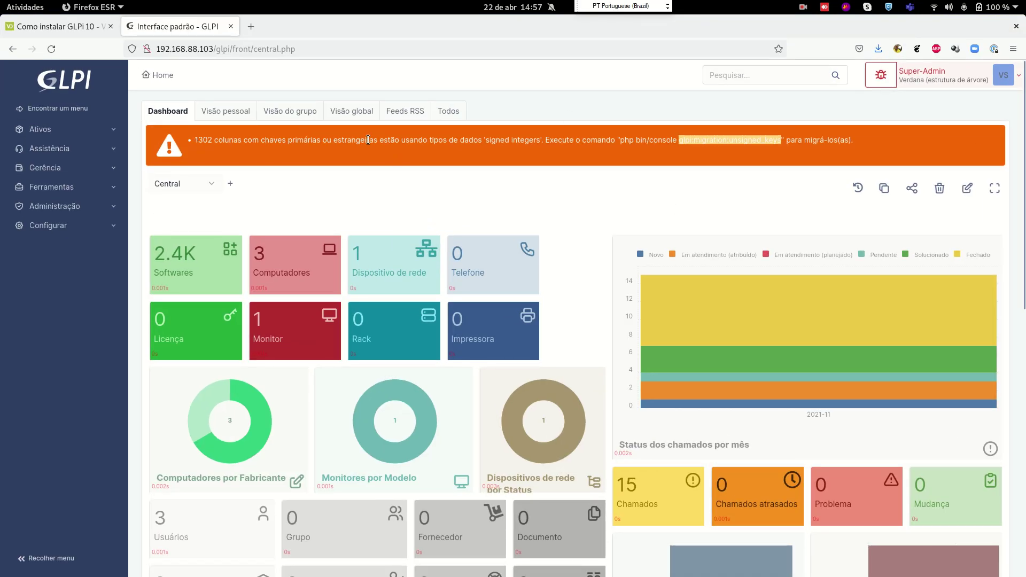
pyautogui.scroll(-6, 112, 199)
pyautogui.scroll(6, 113, 198)
pyautogui.click(46, 558)
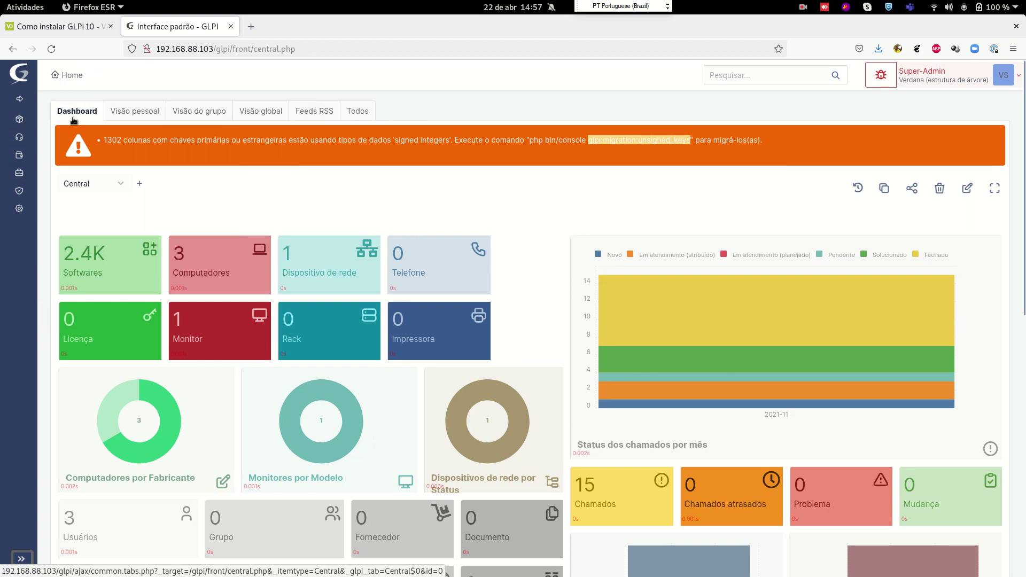
pyautogui.click(22, 559)
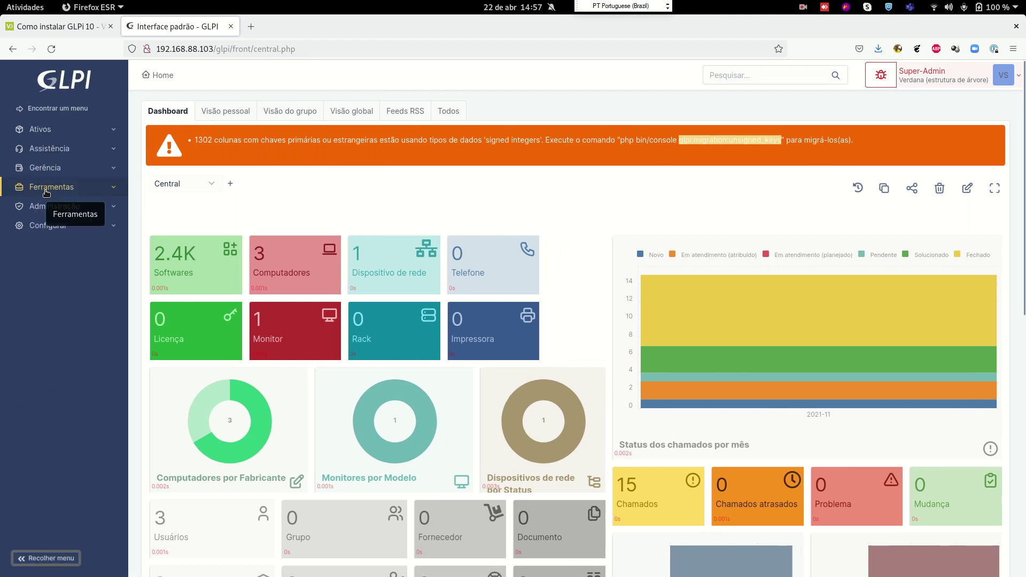
pyautogui.click(81, 153)
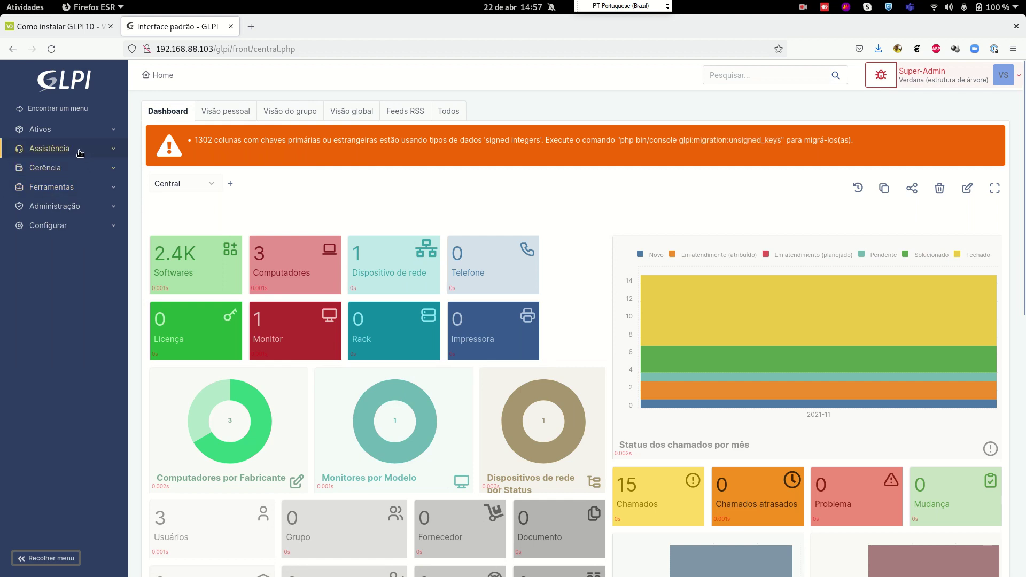
# Open the Assistência dashboard, then the Chamados list showing 15 tickets with four unsolved
pyautogui.click(64, 168)
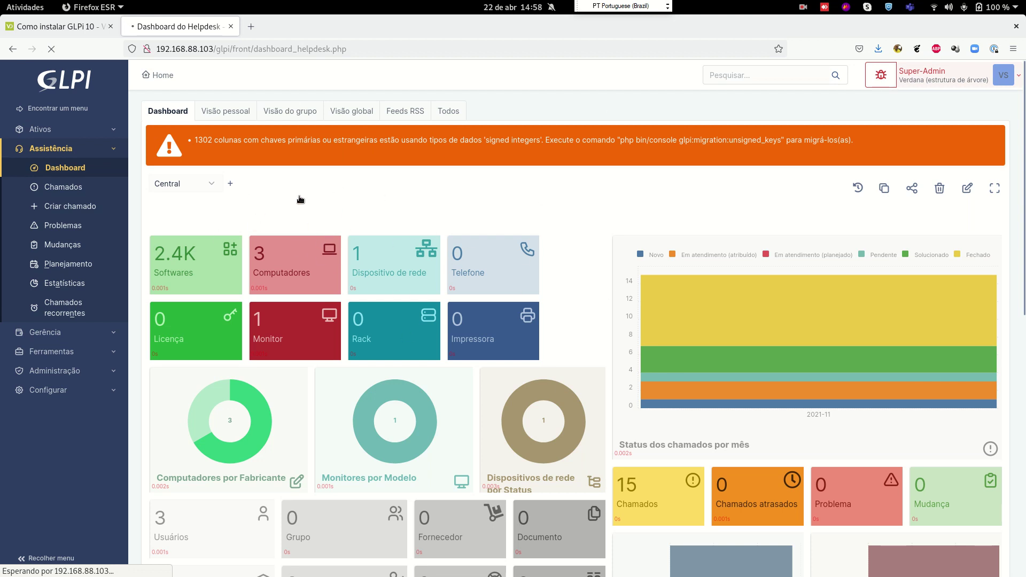
pyautogui.click(505, 8)
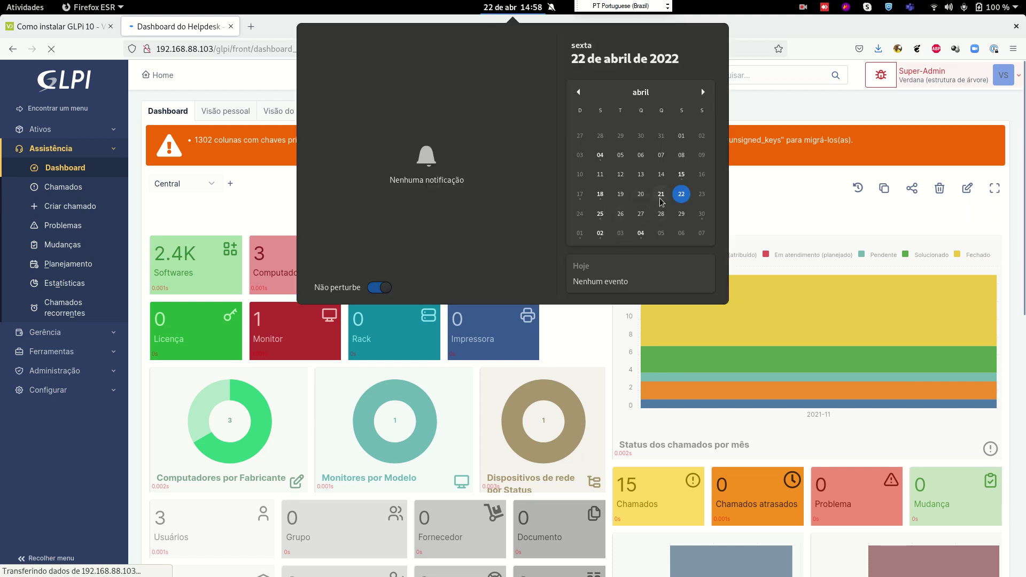
pyautogui.click(513, 7)
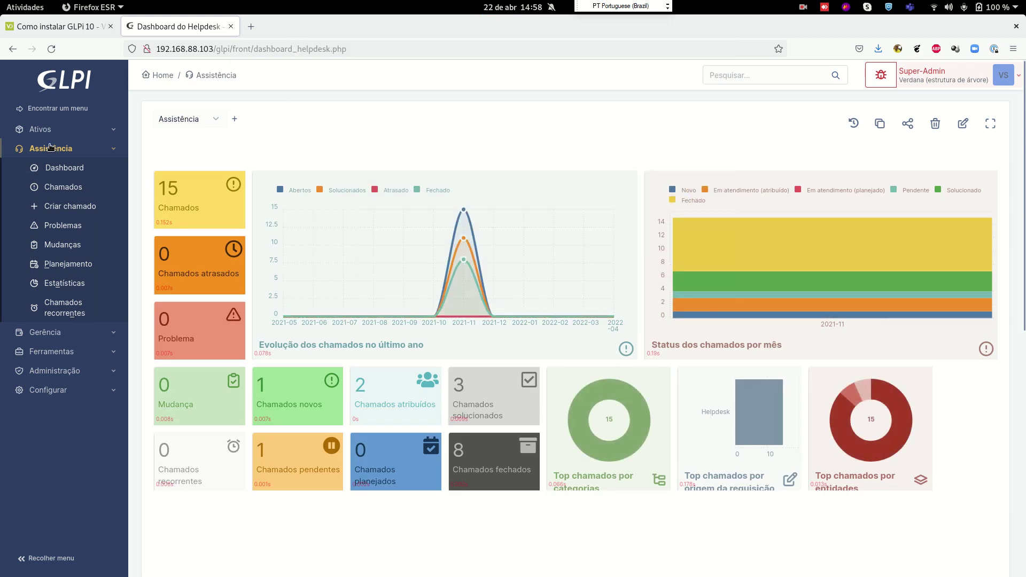
pyautogui.click(62, 188)
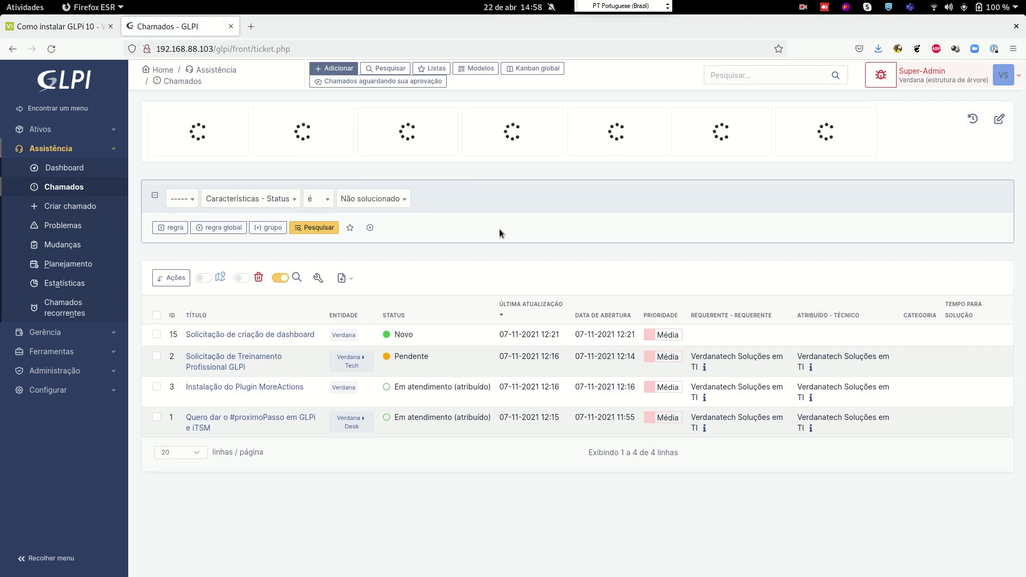
# Open ticket #15 'Solicitação de criação de dashboard', toggling the debug panel and user menu
pyautogui.click(237, 336)
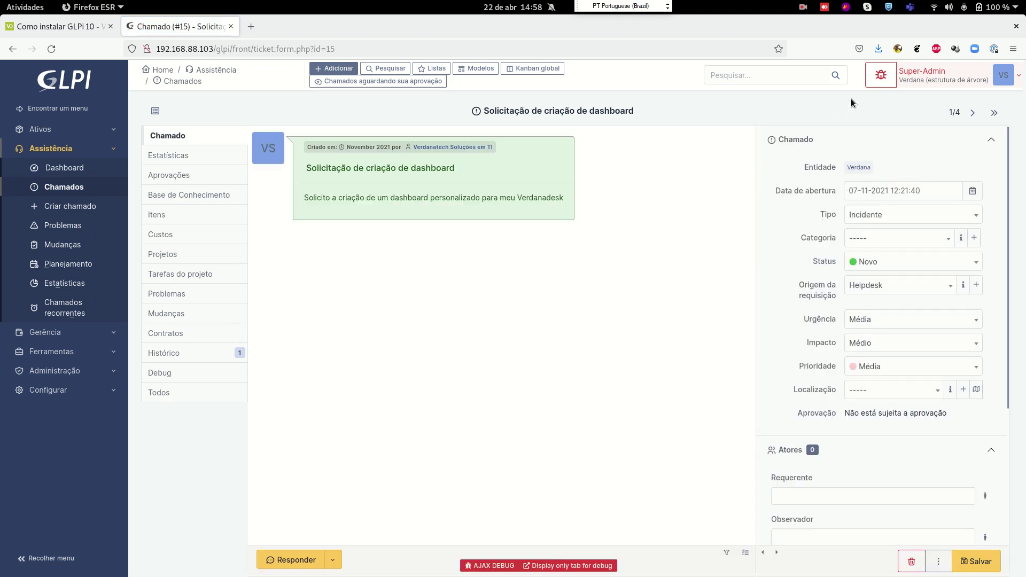
pyautogui.click(881, 75)
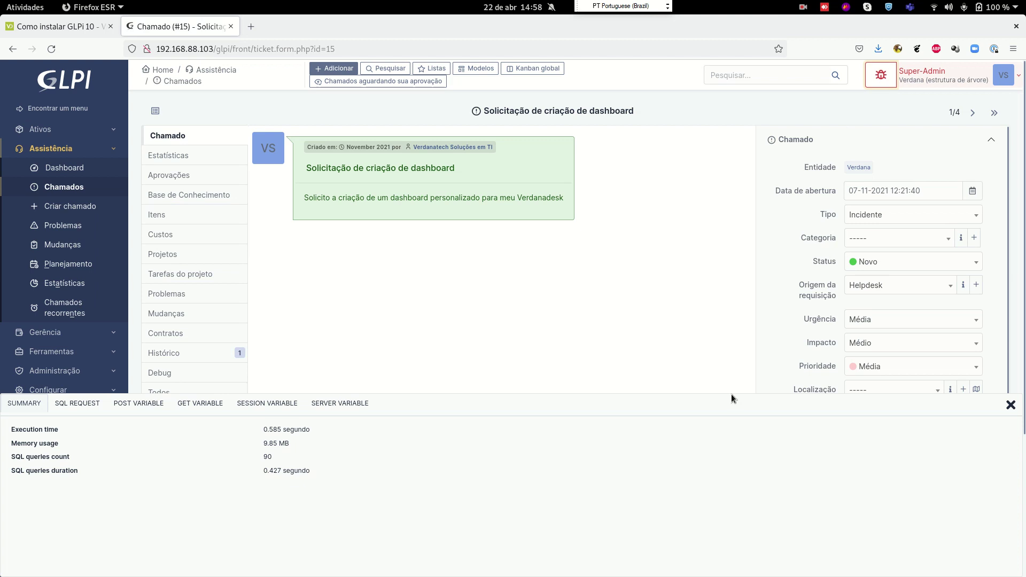
pyautogui.click(881, 75)
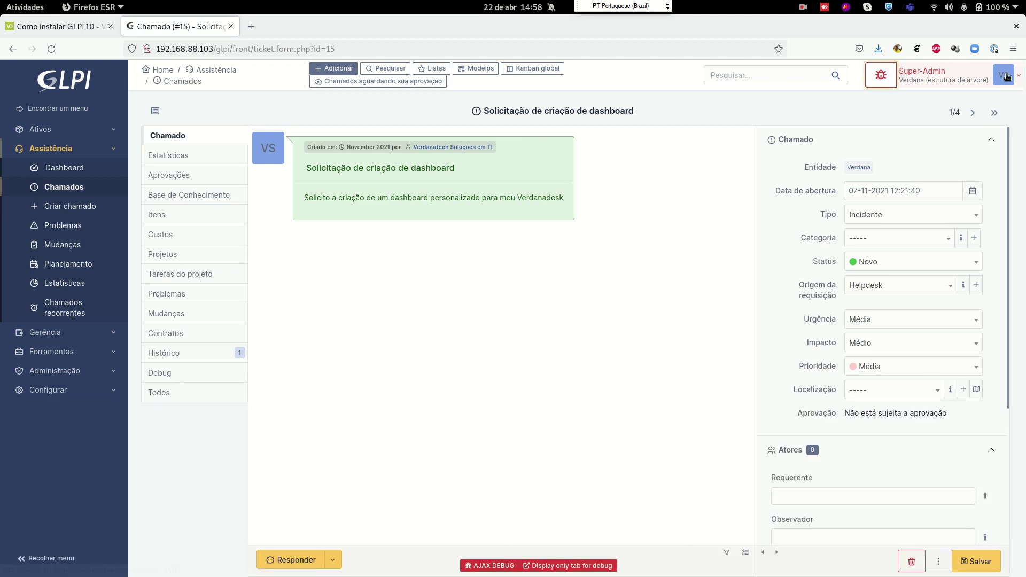
pyautogui.click(1004, 76)
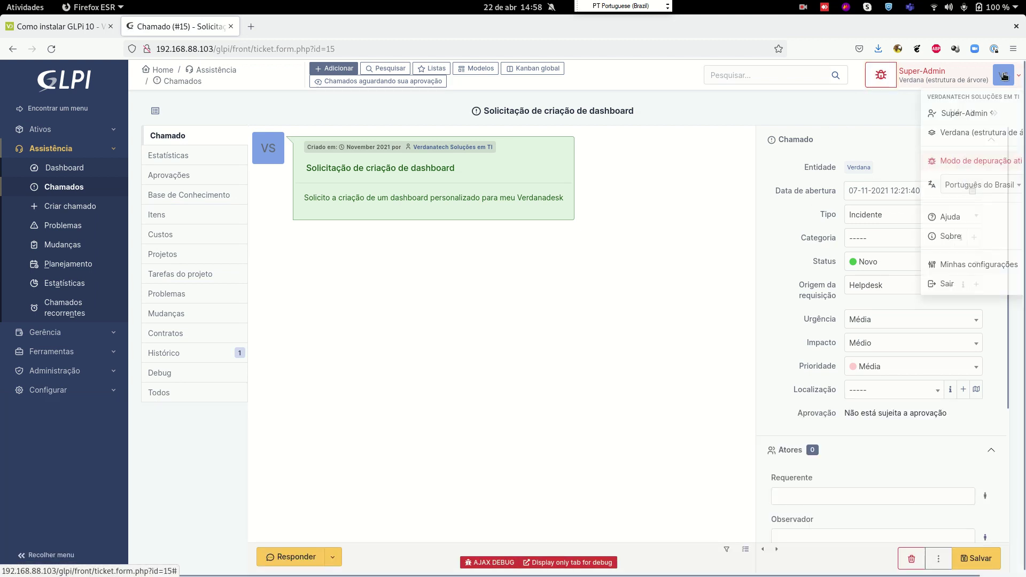
pyautogui.click(698, 182)
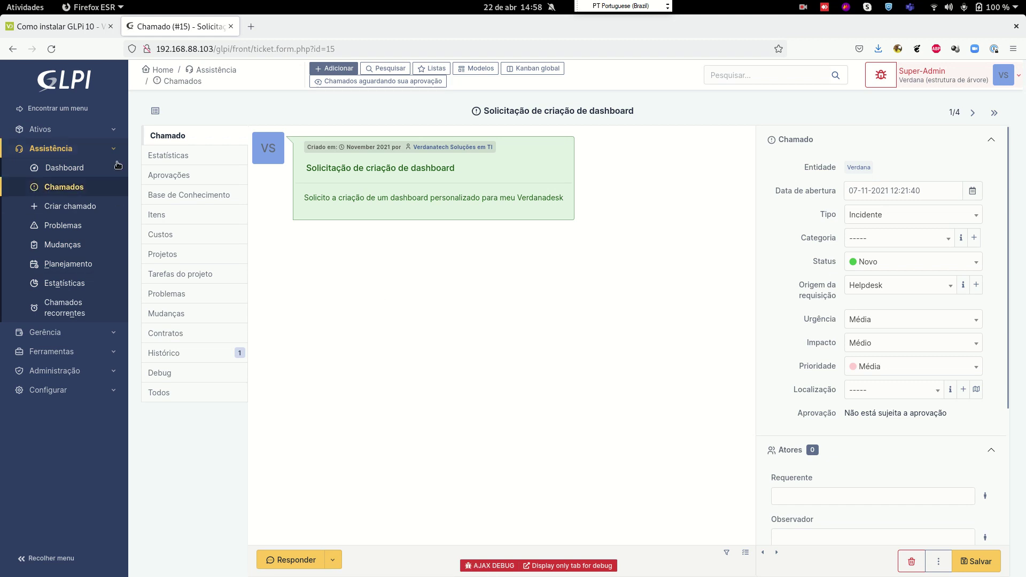
# Cycle through Firefox tabs, gedit and Firefox, ending on the terminal with the migration at 98%
pyautogui.click(75, 27)
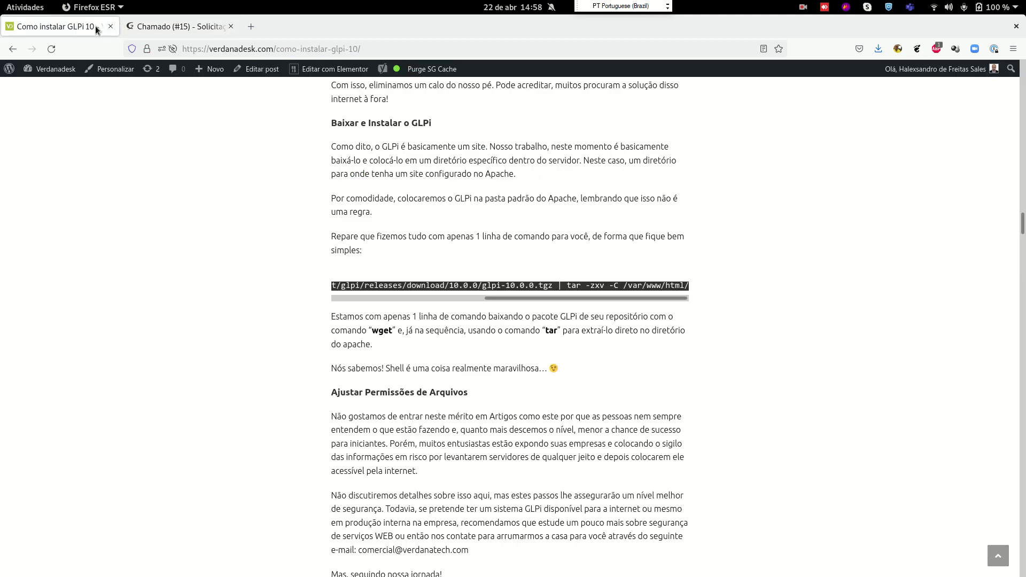
pyautogui.click(160, 23)
pyautogui.click(34, 7)
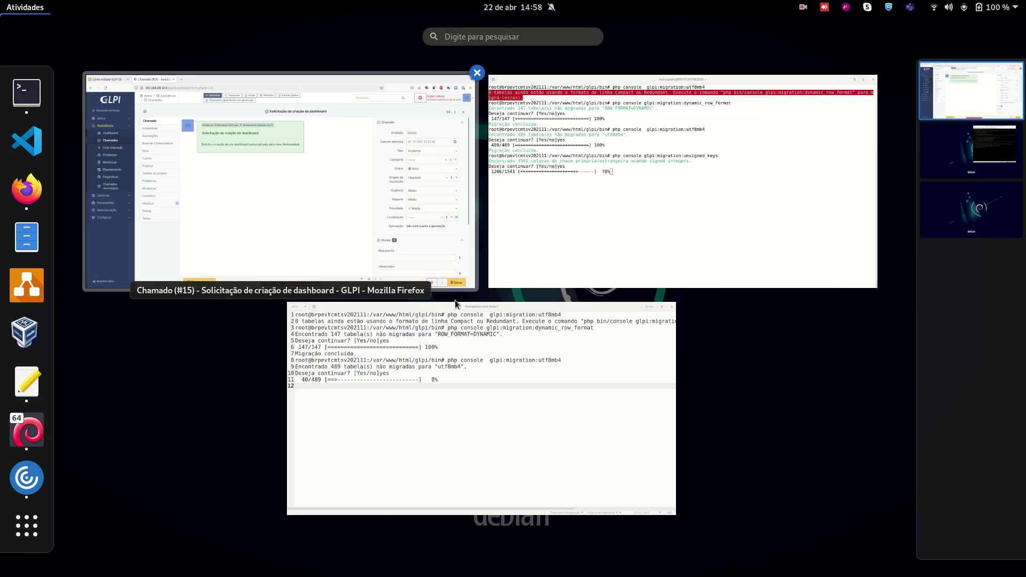
pyautogui.click(419, 362)
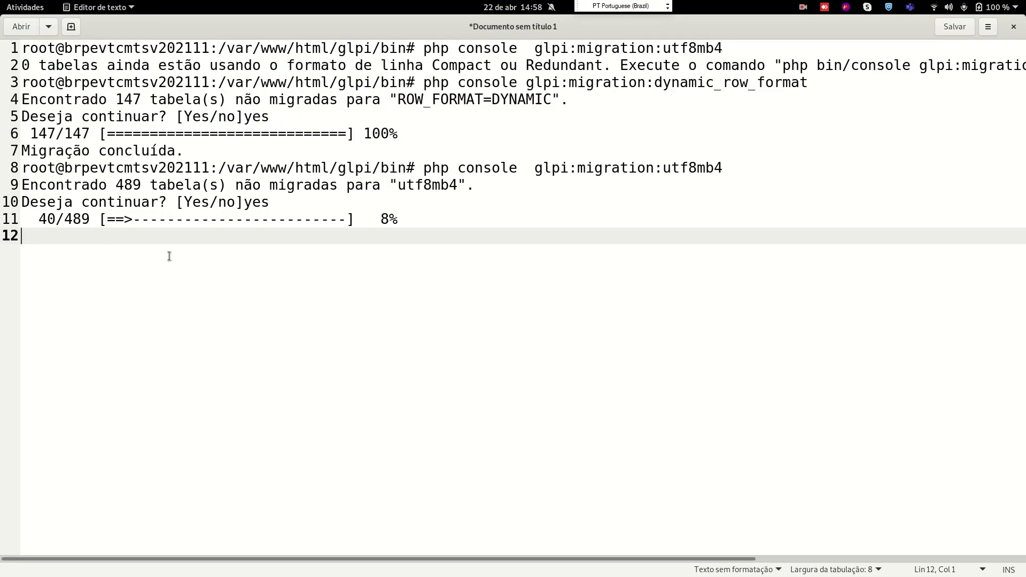
pyautogui.click(25, 7)
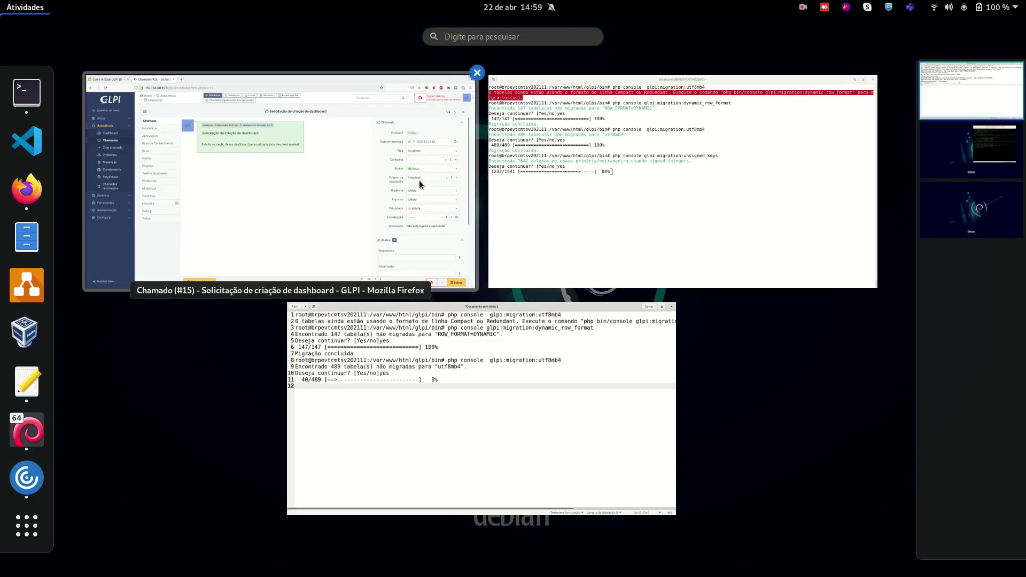
pyautogui.click(419, 180)
pyautogui.click(26, 7)
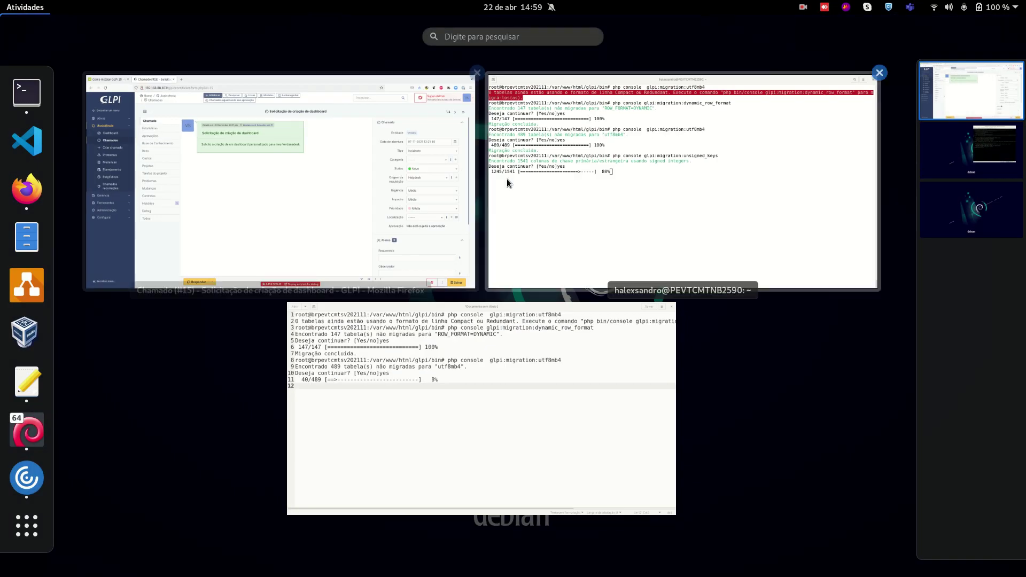
pyautogui.click(524, 180)
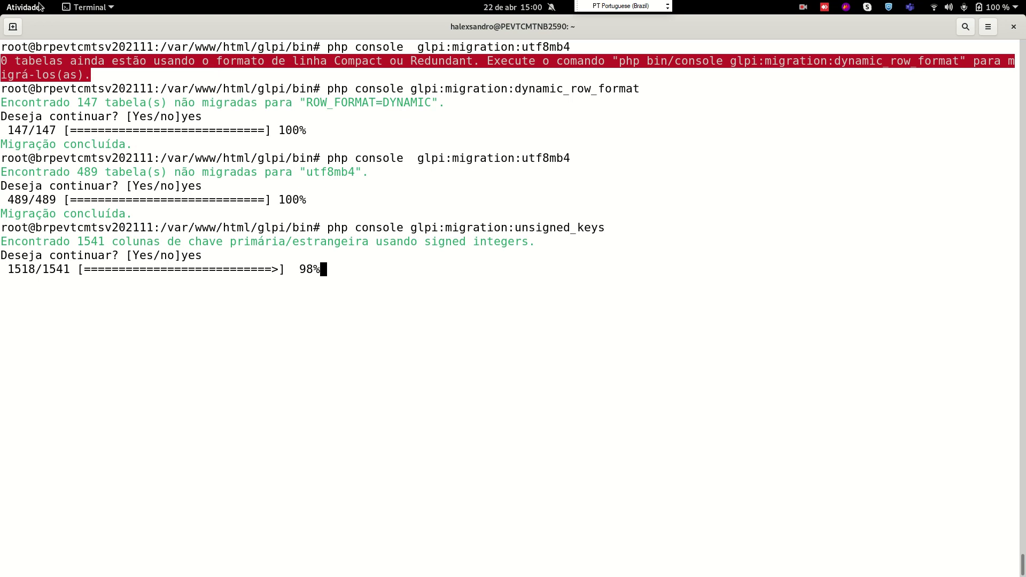
# Return to the terminal to see the unsigned_keys migration finish at 1541/1541
pyautogui.click(38, 6)
pyautogui.click(149, 423)
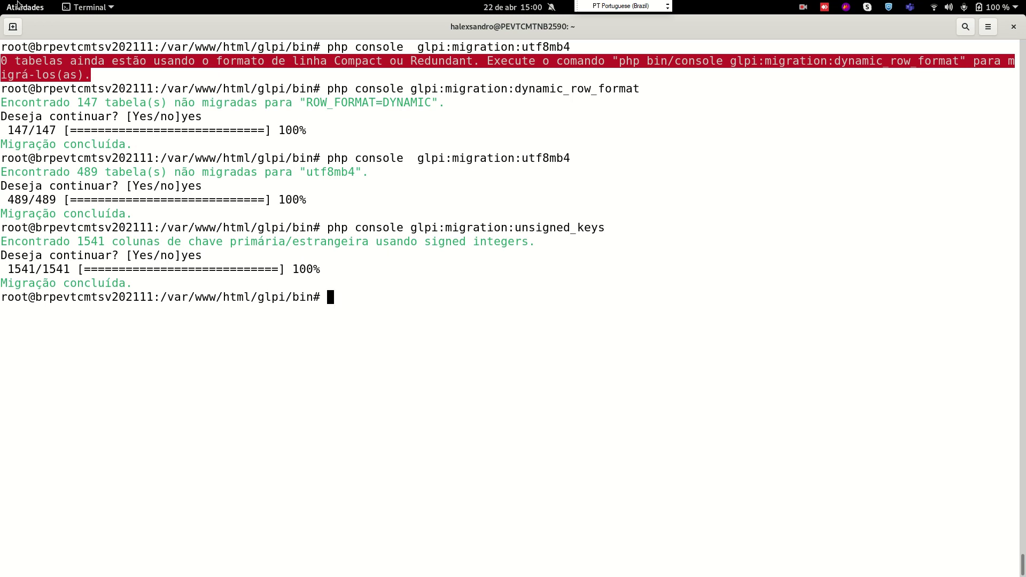
# Reload the GLPI home dashboard and browse its Visão pessoal, Visão do grupo and Visão global tabs
pyautogui.moveTo(1, 1)
pyautogui.click(151, 155)
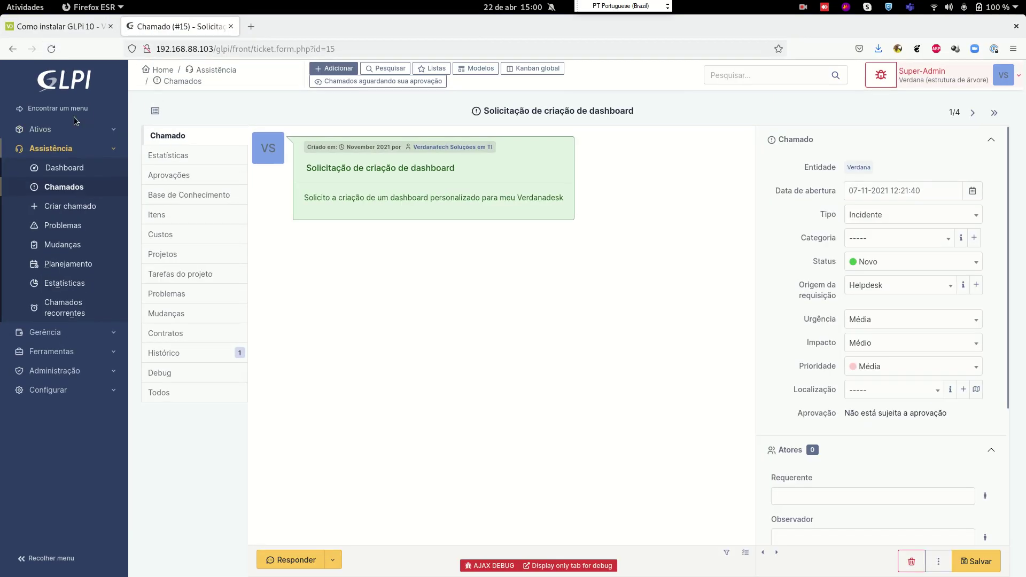
pyautogui.click(48, 84)
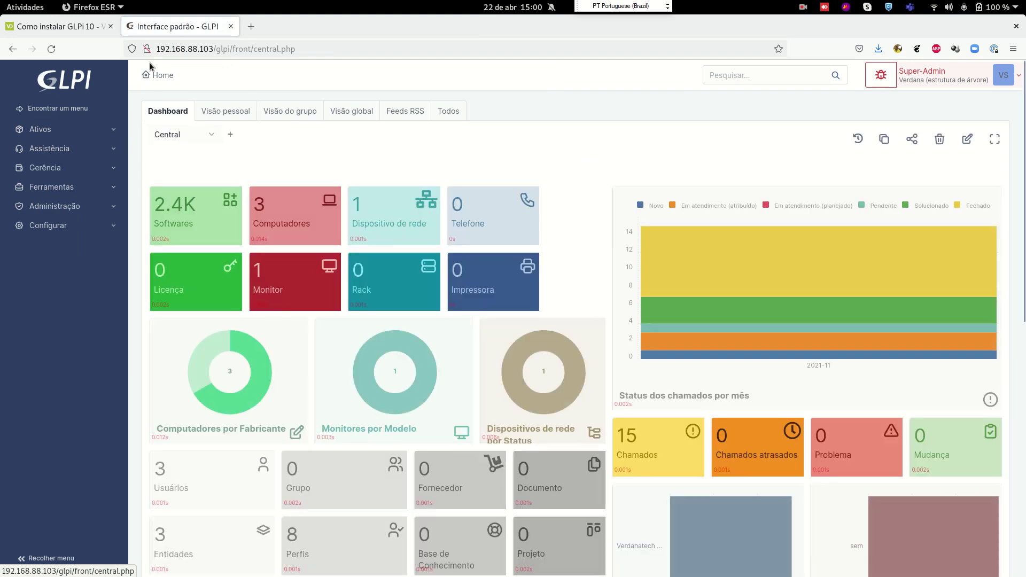
pyautogui.click(170, 74)
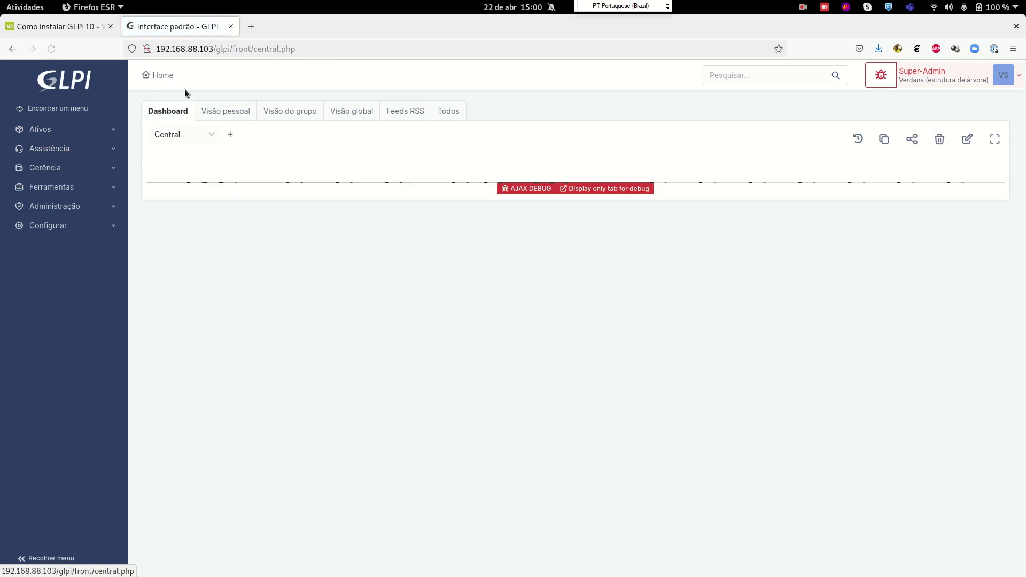
pyautogui.click(228, 111)
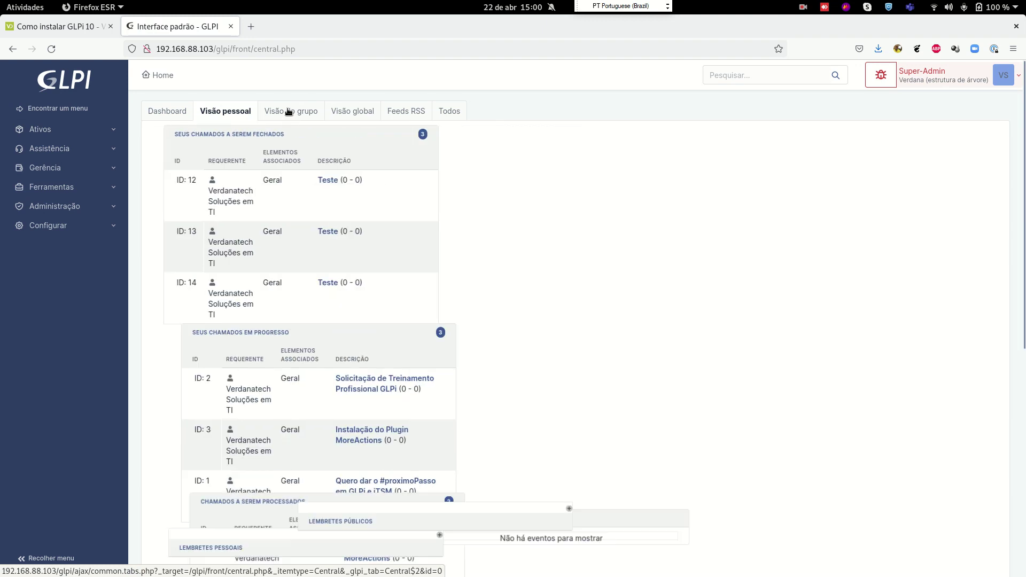
pyautogui.click(289, 111)
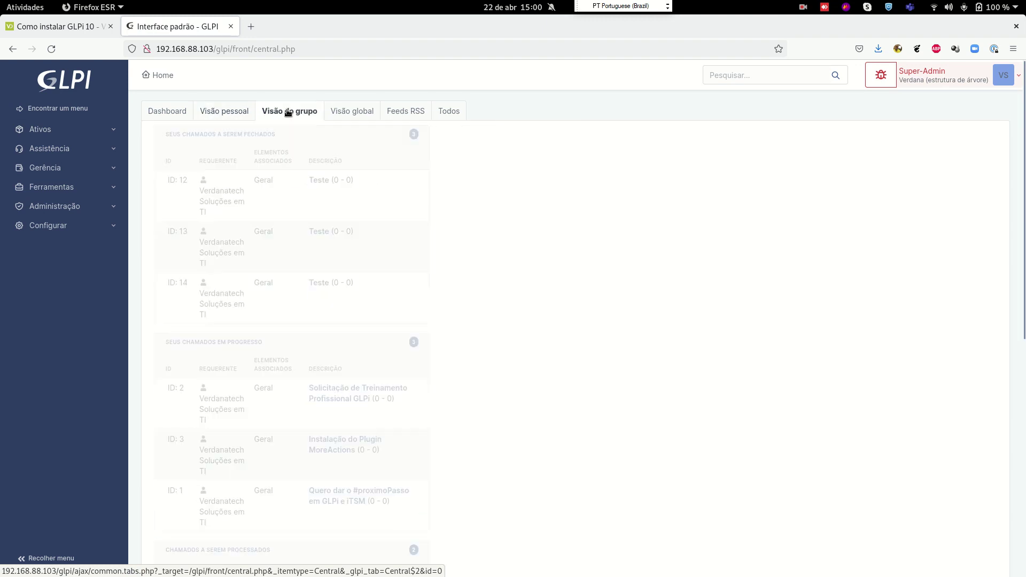
pyautogui.click(351, 112)
# Open the Feeds RSS tab and the personal feeds list showing Blog – Verdanadesk
pyautogui.scroll(-2, 355, 268)
pyautogui.scroll(2, 355, 268)
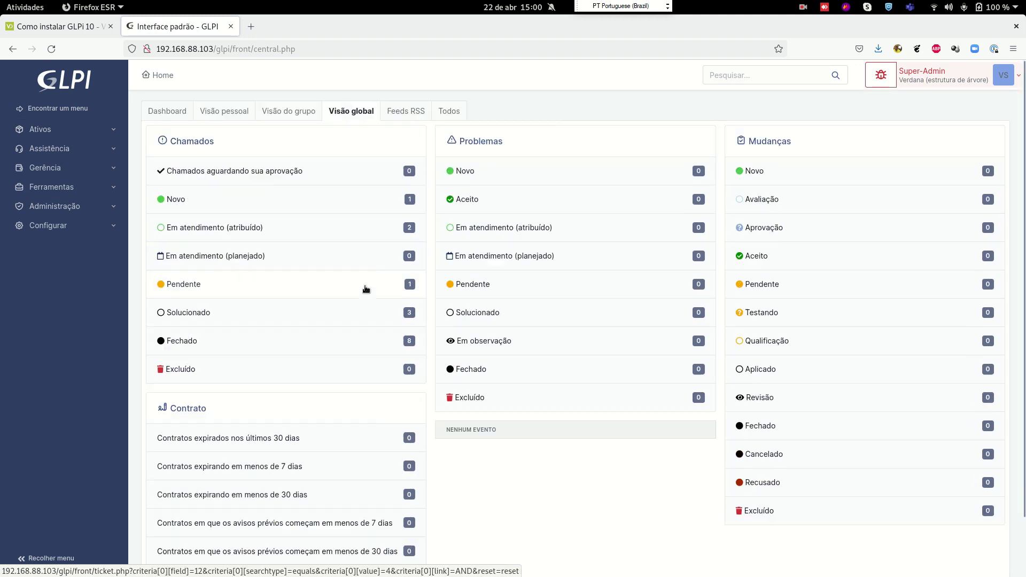
pyautogui.click(410, 117)
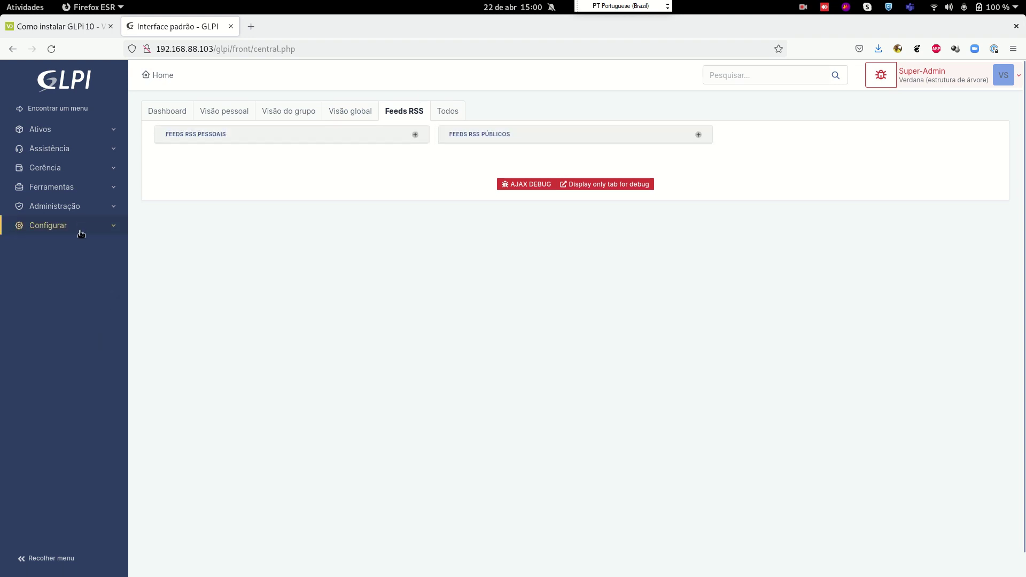
pyautogui.click(212, 134)
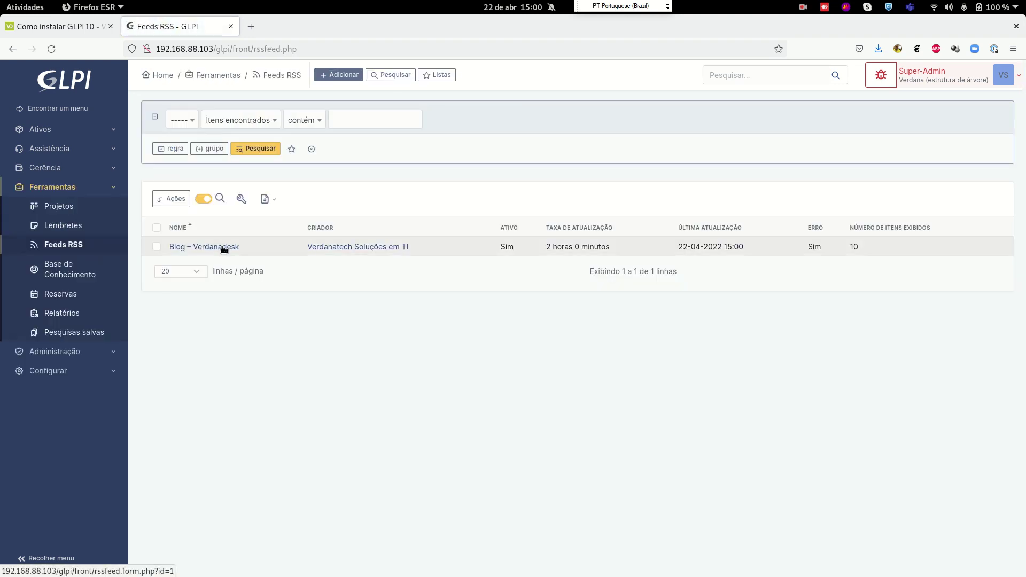
# Open the Blog – Verdanadesk feed's Conteúdo tab, showing 'Erro ao obter feed RSS', and expand Configurar
pyautogui.click(224, 250)
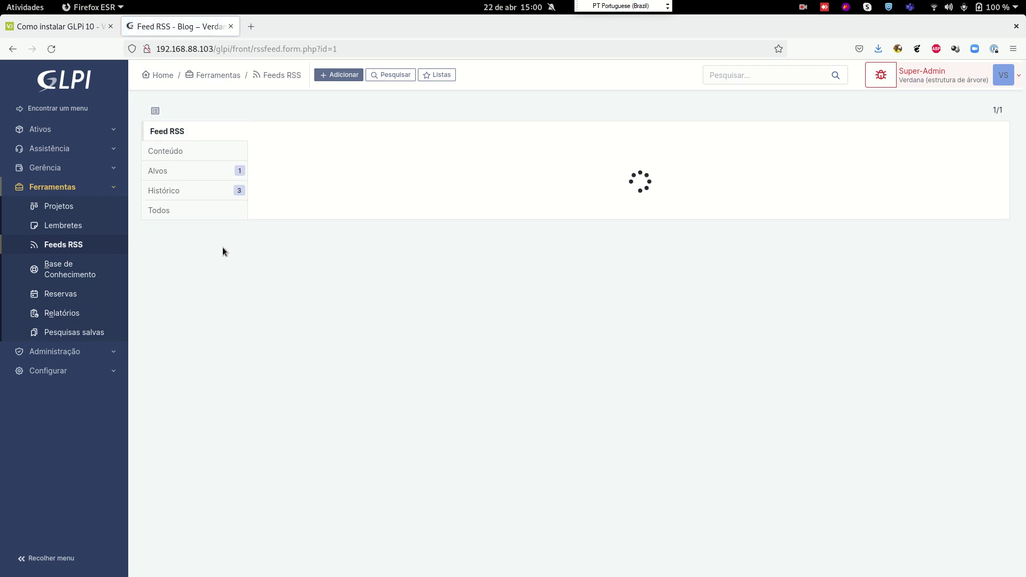
pyautogui.click(206, 150)
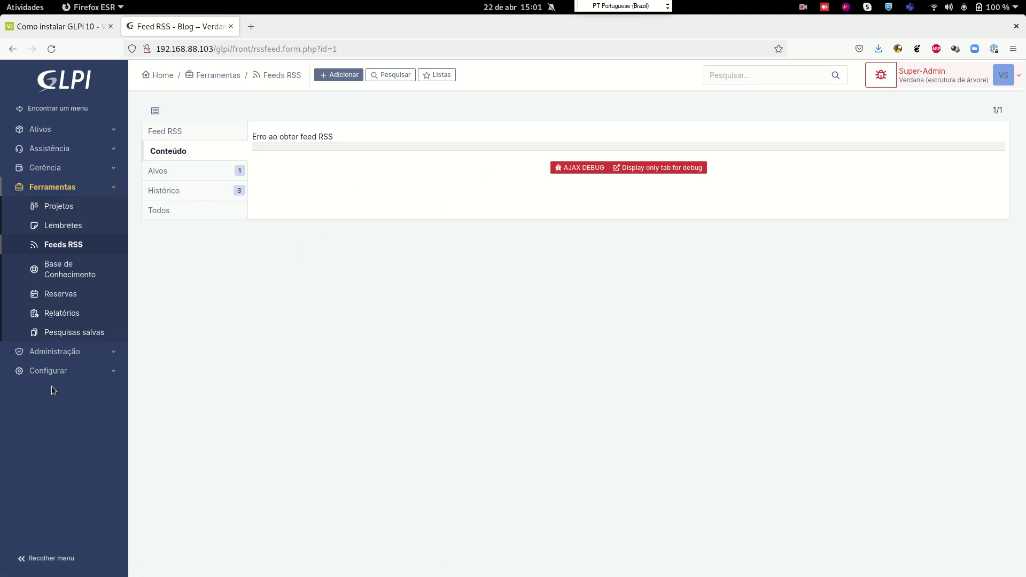
pyautogui.click(60, 372)
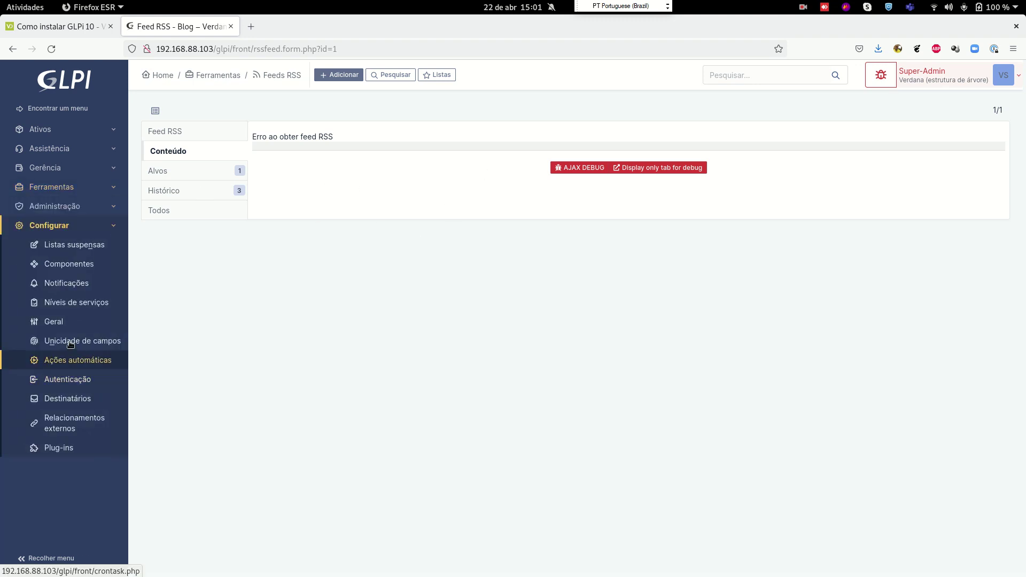
# Clear the terminal and run systemctl start smbd, which fails because the unit is masked
pyautogui.click(26, 5)
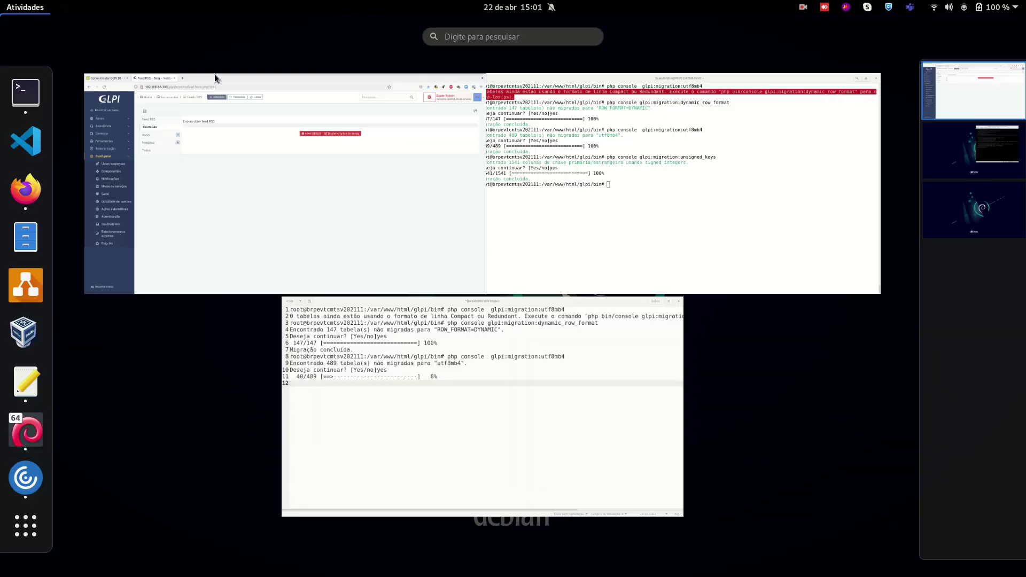
pyautogui.click(565, 226)
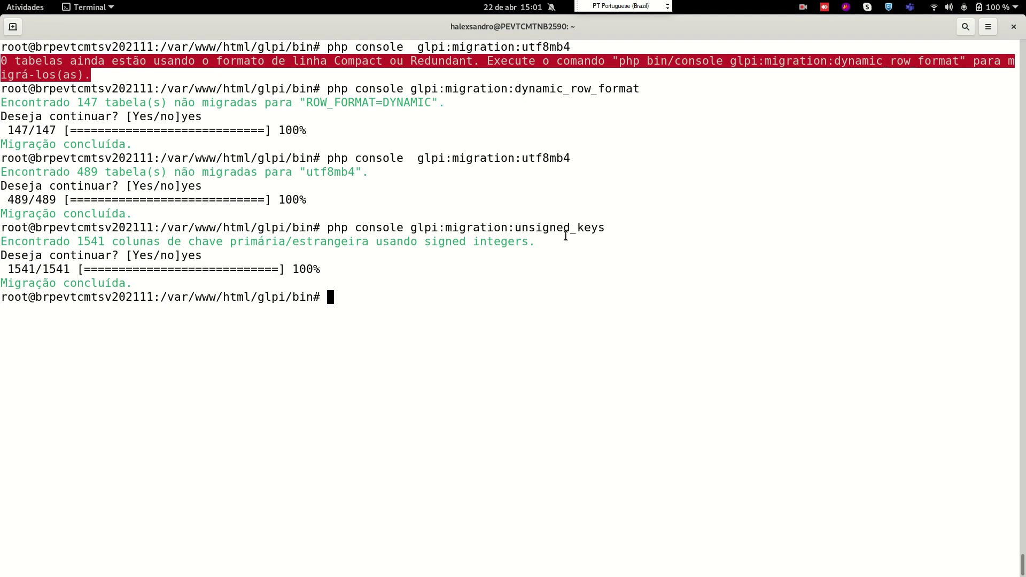
pyautogui.hotkey('ctrl', 'l')
pyautogui.write('systemctl sta')
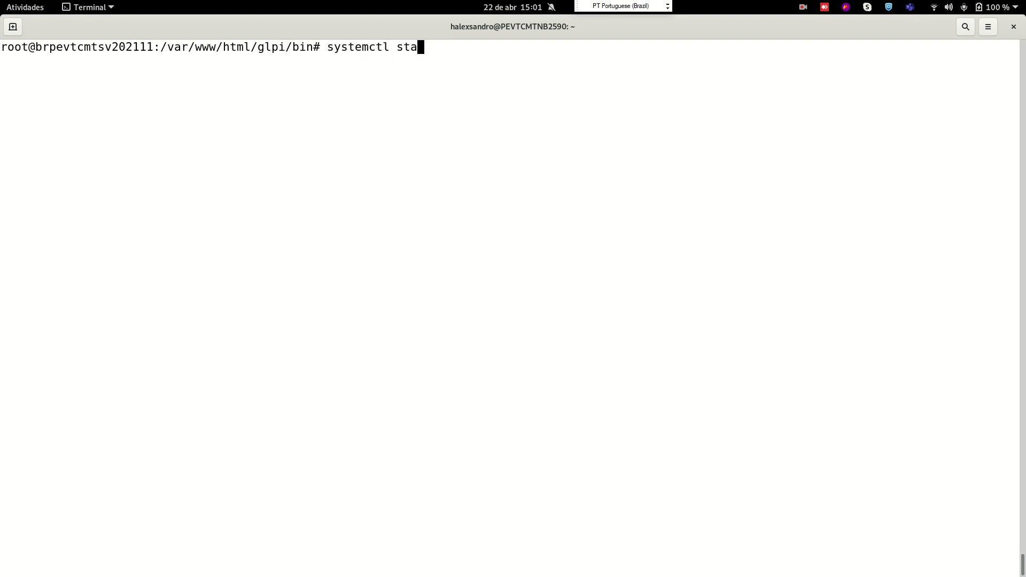
pyautogui.write('rt sam')
pyautogui.press('BackSpace')
pyautogui.press('BackSpace')
pyautogui.write('mbd')
pyautogui.press('Return')
# Recall and edit the start command toward a samba service, then abandon it with Ctrl+C and return to Firefox
pyautogui.press('Up')
pyautogui.press('BackSpace')
pyautogui.press('BackSpace')
pyautogui.press('BackSpace')
pyautogui.write('sam')
pyautogui.press('BackSpace')
pyautogui.press('BackSpace')
pyautogui.press('BackSpace')
pyautogui.write('amb')
pyautogui.press('BackSpace')
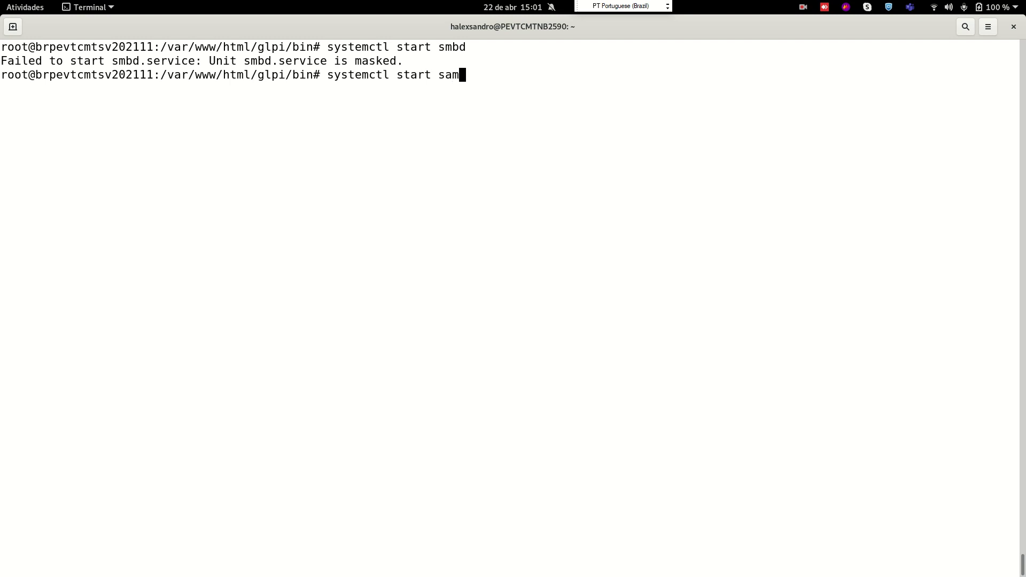
pyautogui.hotkey('ctrl', 'c')
pyautogui.hotkey('alt', 'Tab')
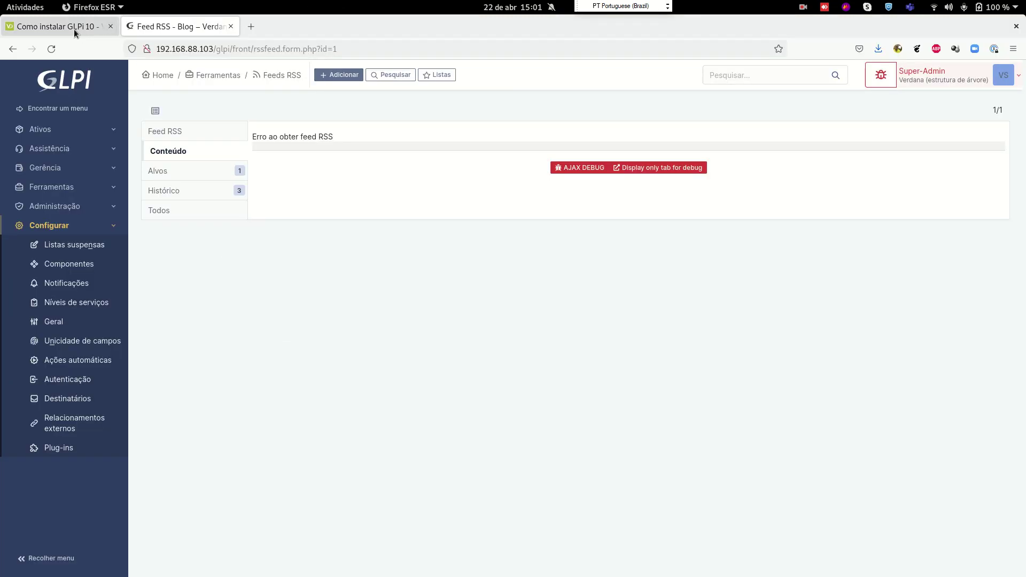
# Switch to the 'Como instalar GLPi 10' tab and open the Verdanatech LAB article
pyautogui.click(73, 27)
pyautogui.scroll(15, 652, 163)
pyautogui.scroll(15, 652, 163)
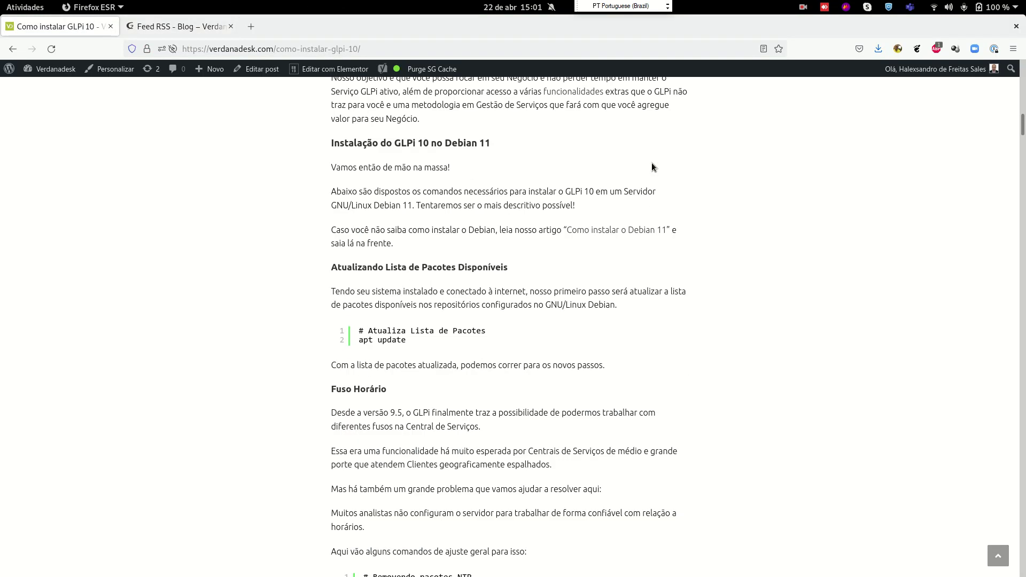
pyautogui.moveTo(687, 100)
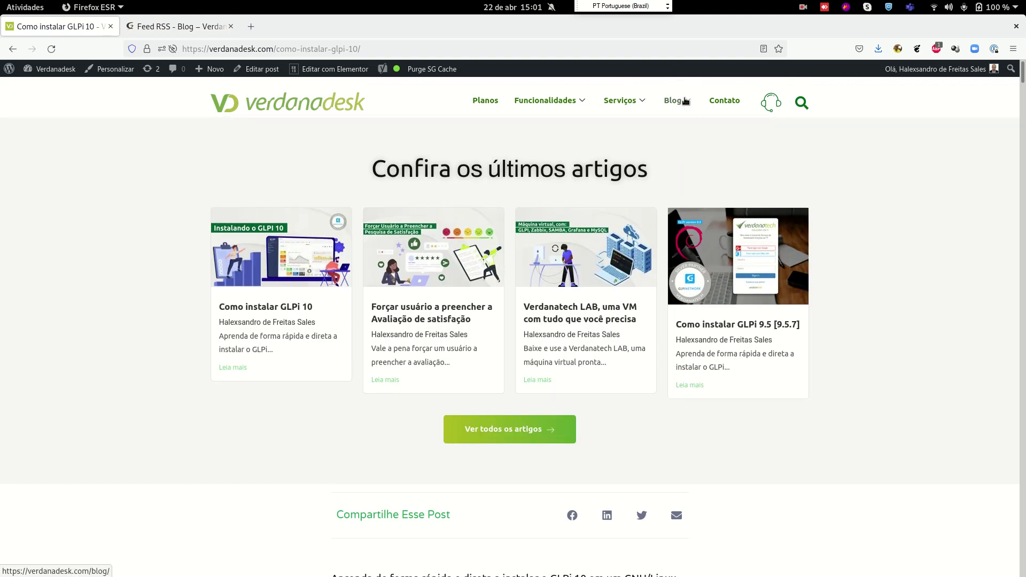
pyautogui.click(607, 307)
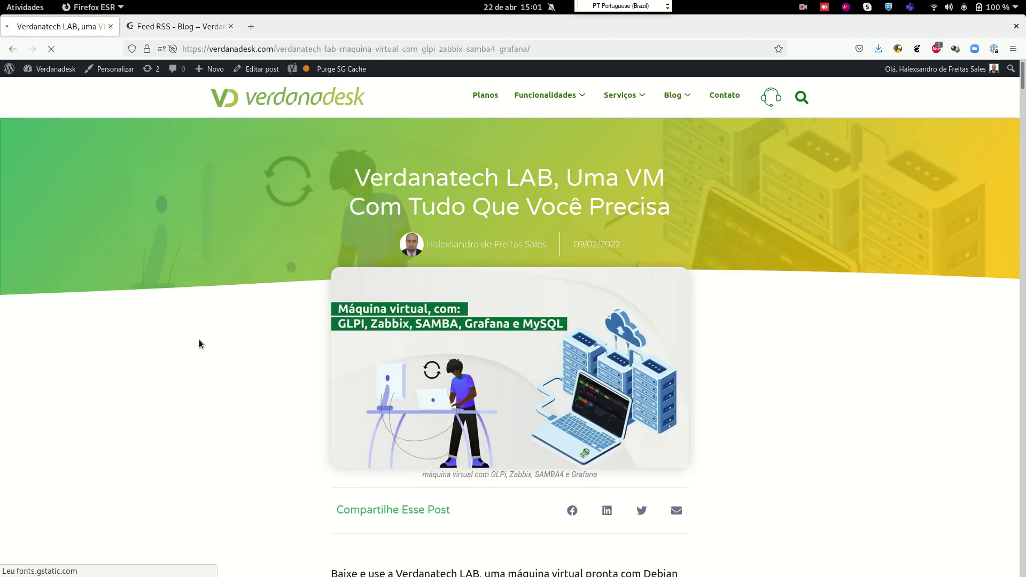
# Search the article for 'samba' to reach the SAMBA4 start command, samba-ad-dc
pyautogui.scroll(-10, 186, 337)
pyautogui.scroll(-10, 187, 338)
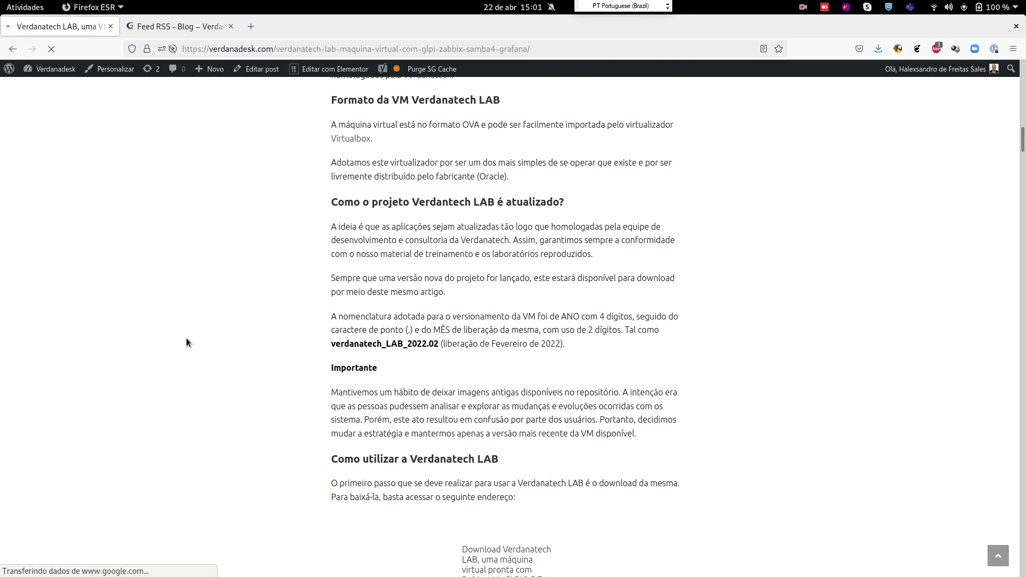
pyautogui.scroll(-5, 186, 339)
pyautogui.scroll(-8, 186, 338)
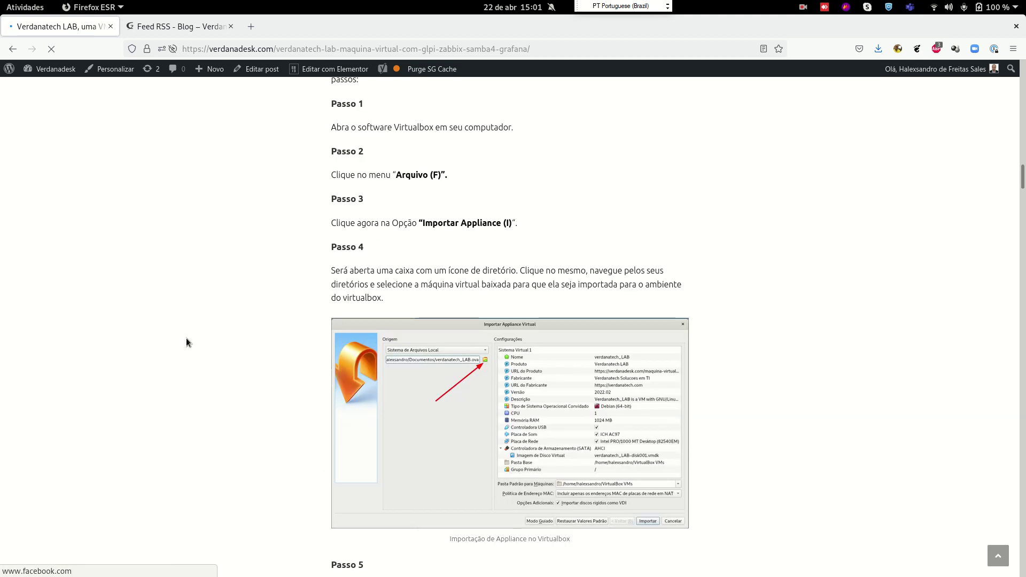
pyautogui.scroll(-10, 186, 338)
pyautogui.scroll(2, 184, 332)
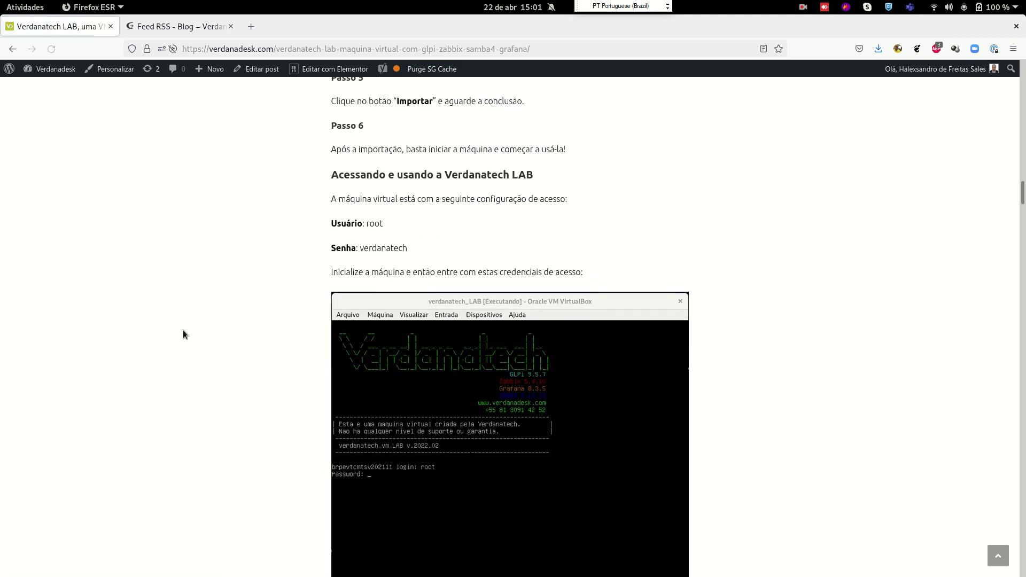
pyautogui.scroll(-5, 183, 329)
pyautogui.scroll(-10, 183, 330)
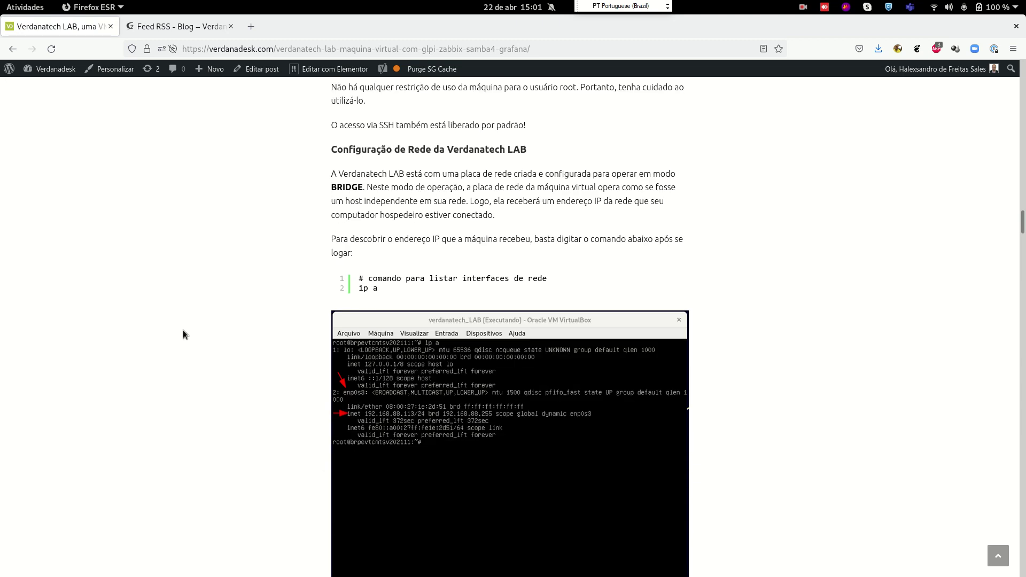
pyautogui.scroll(-14, 183, 329)
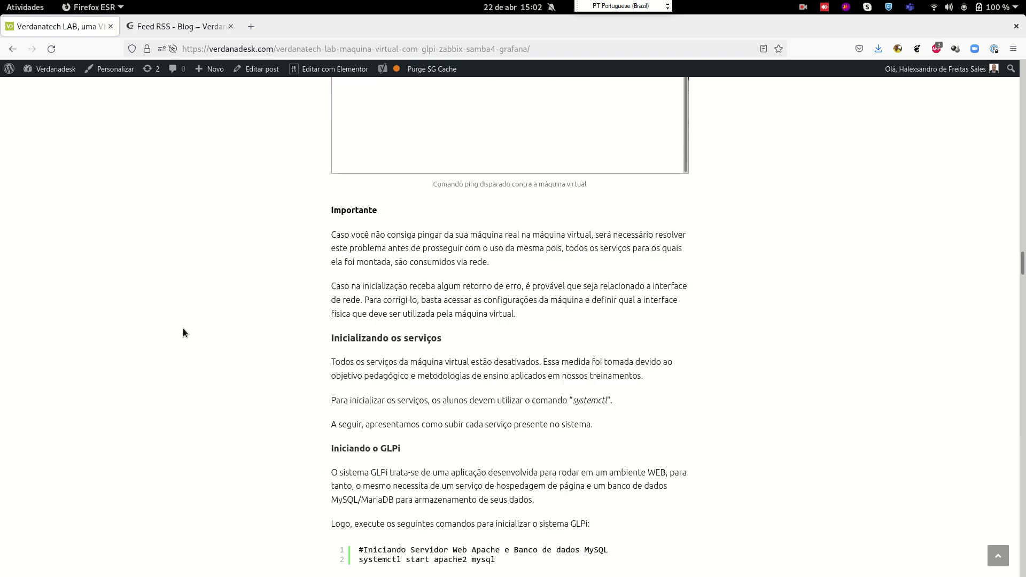
pyautogui.scroll(-5, 183, 333)
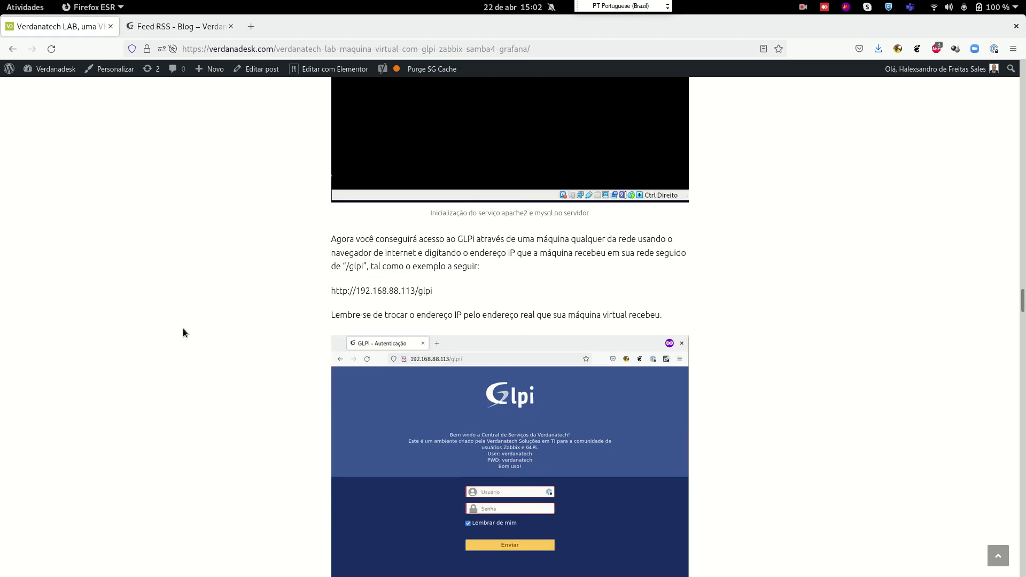
pyautogui.hotkey('ctrl', 'f')
pyautogui.write('samba')
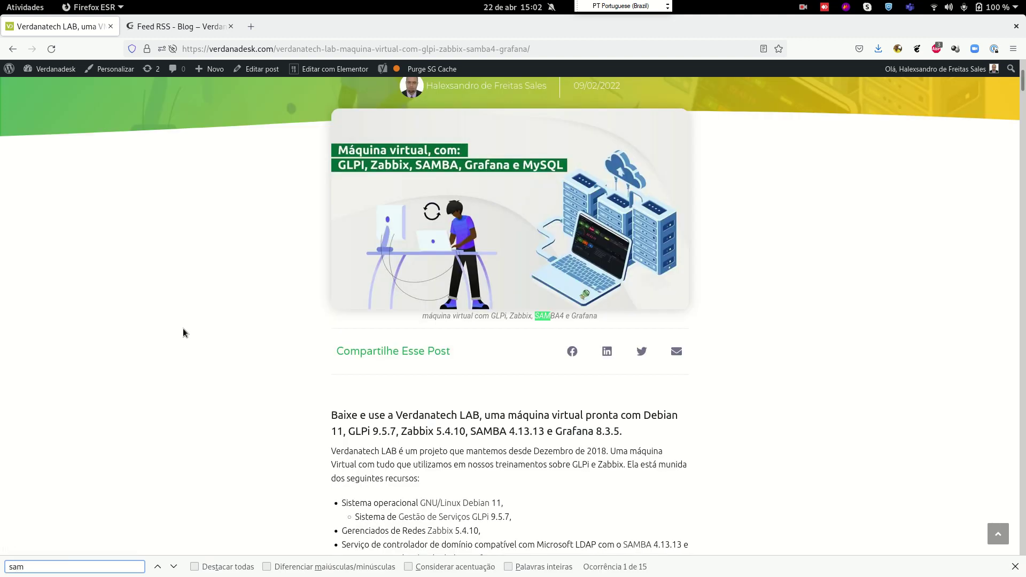
pyautogui.press('Return')
pyautogui.press('Return')
pyautogui.press('Return')
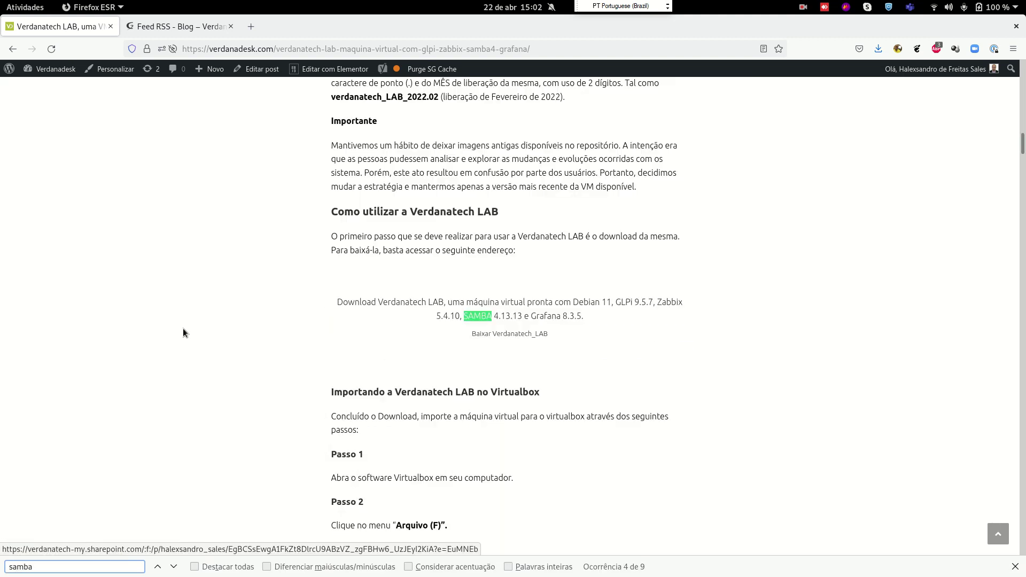
pyautogui.press('Return')
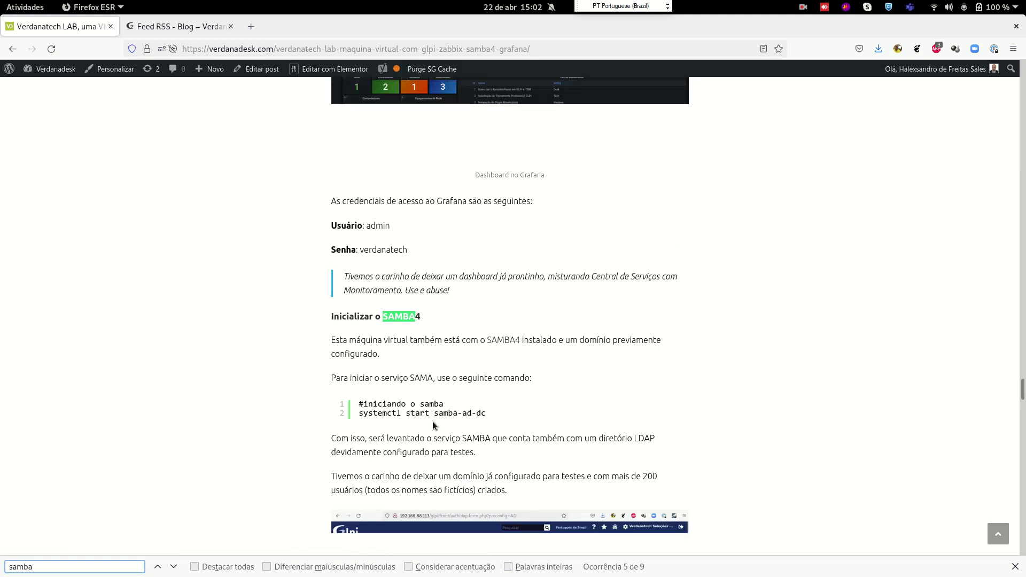
pyautogui.hotkey('alt', 'Tab')
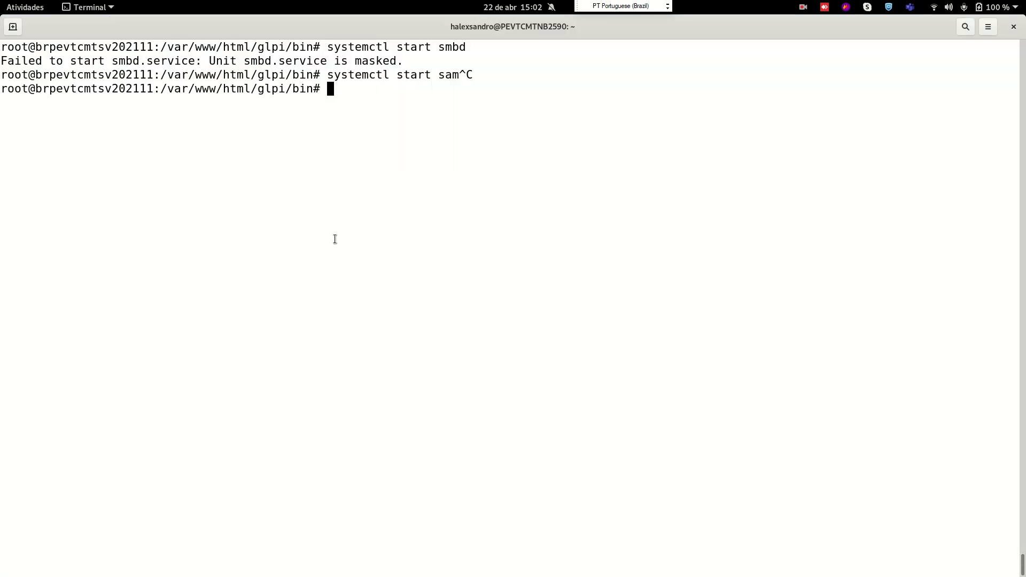
# Start the Samba domain controller by running systemctl start samba-ad-dc
pyautogui.press('Up')
pyautogui.press('BackSpace')
pyautogui.press('BackSpace')
pyautogui.press('BackSpace')
pyautogui.write('amba-ad-dc')
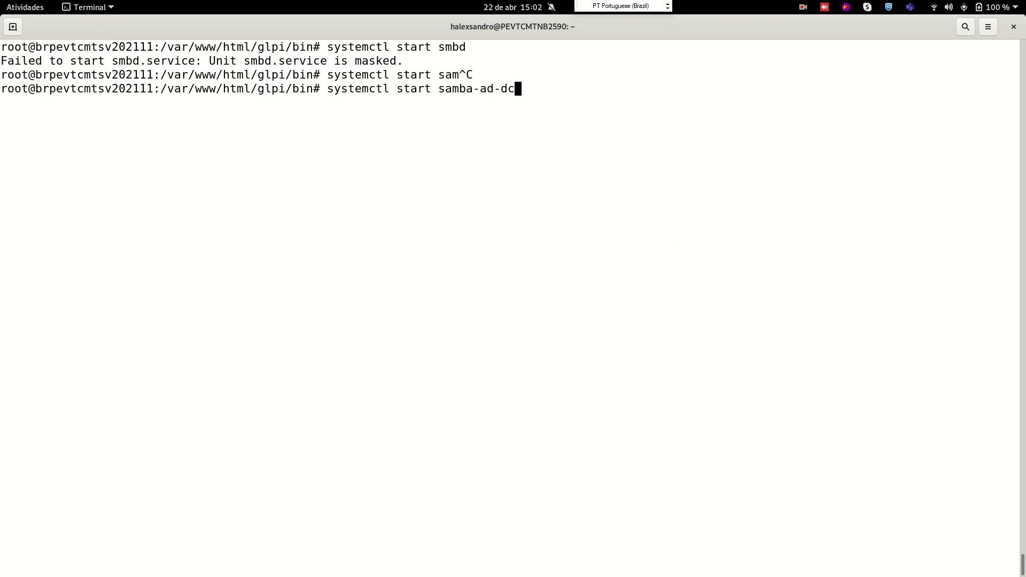
pyautogui.press('Return')
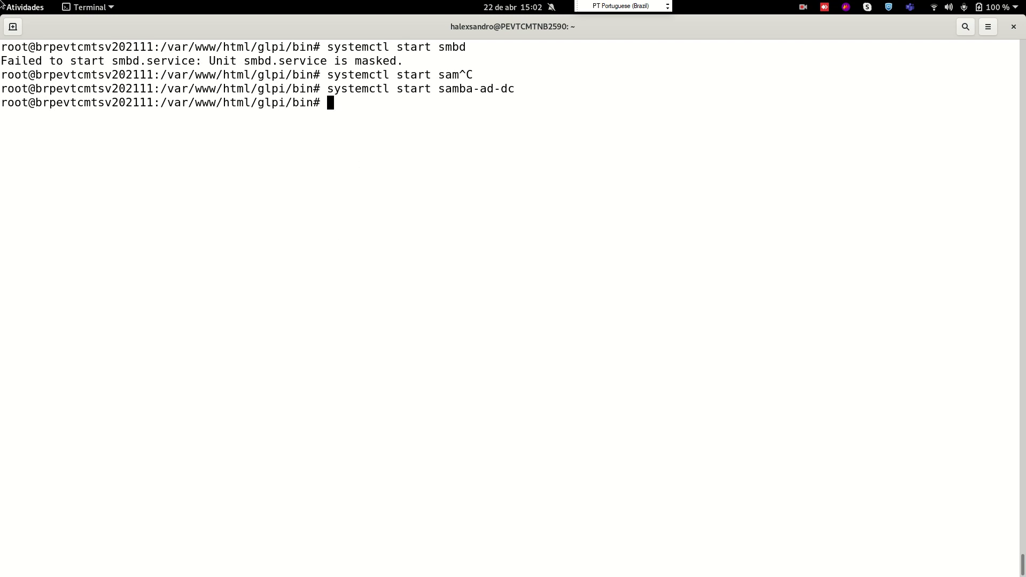
pyautogui.click(31, 10)
# In GLPI, go to Autenticação > Diretórios LDAP and begin adding a new directory
pyautogui.click(370, 174)
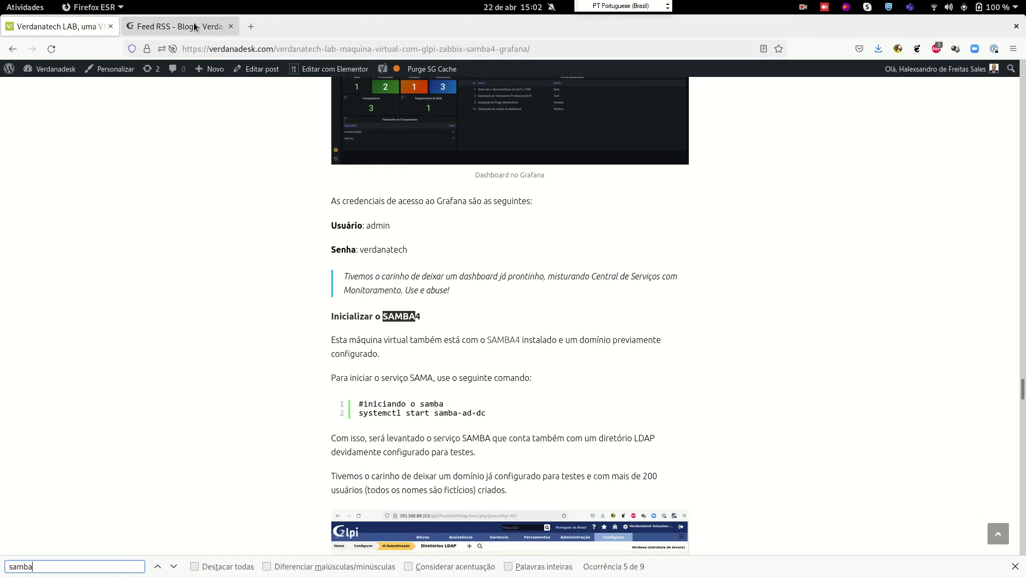
pyautogui.click(193, 24)
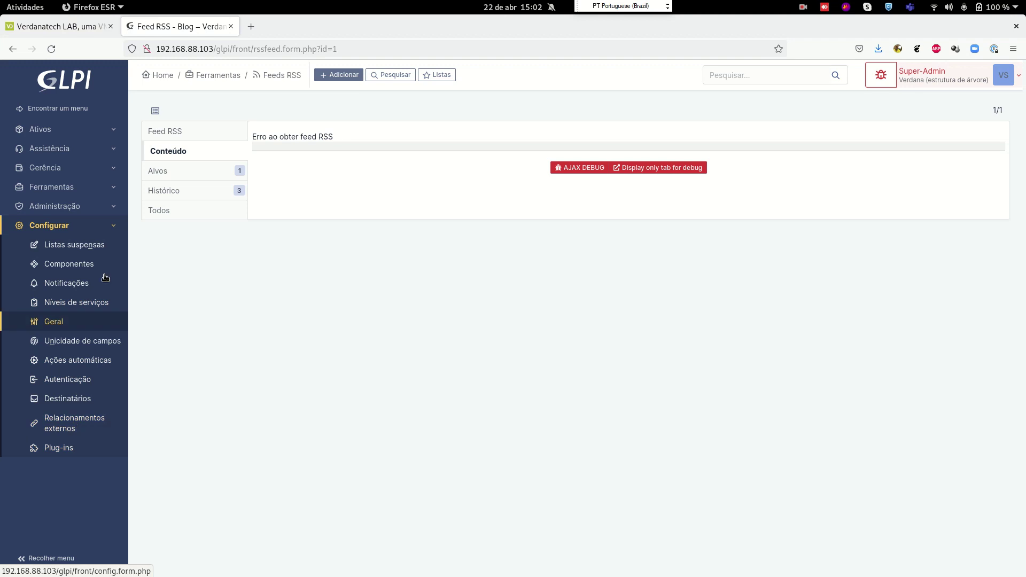
pyautogui.click(80, 381)
pyautogui.click(512, 180)
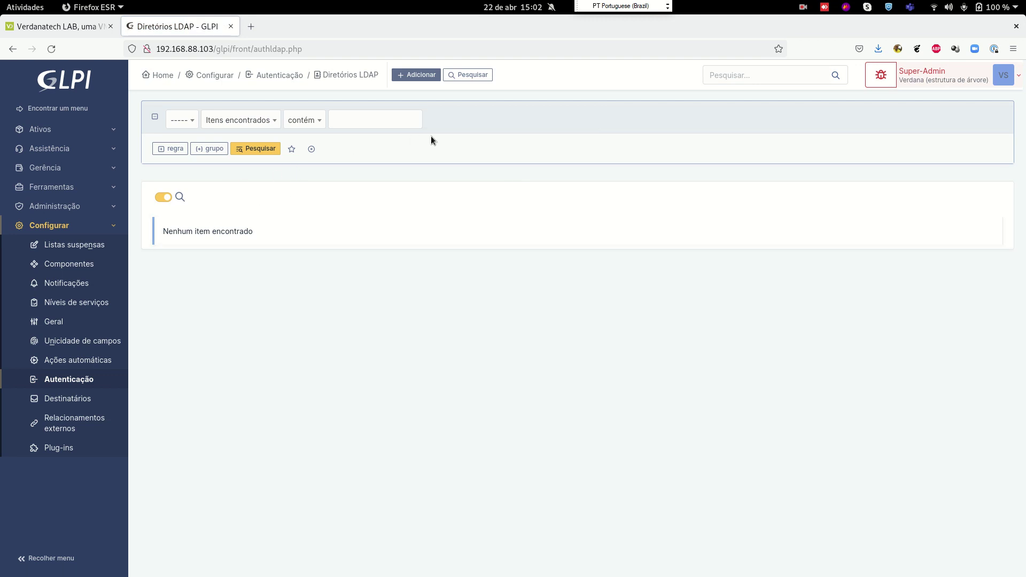
pyautogui.click(417, 75)
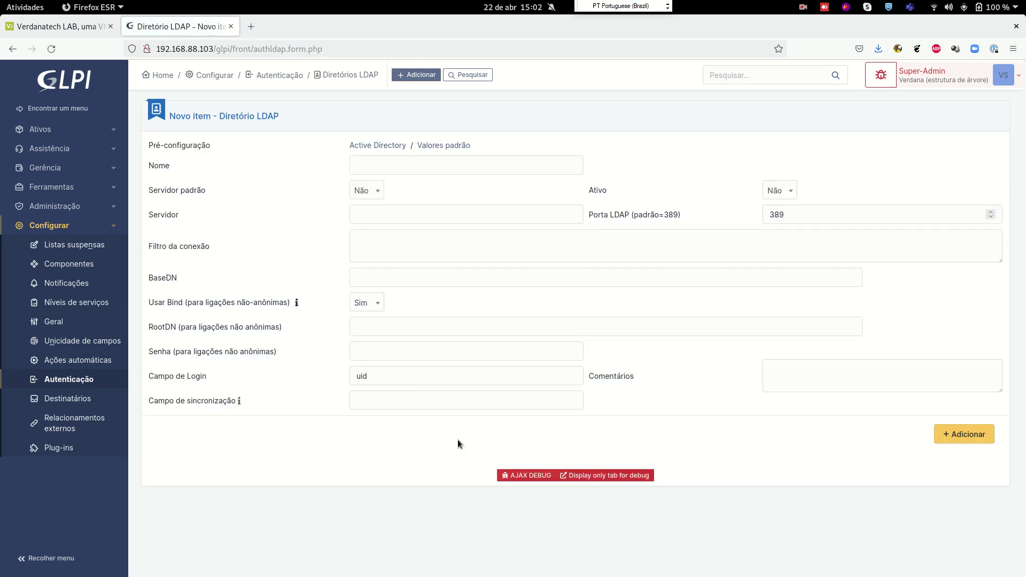
# Apply the Active Directory preset, name the directory samba4 and set Ativo to Sim
pyautogui.moveTo(349, 145); pyautogui.dragTo(393, 140)
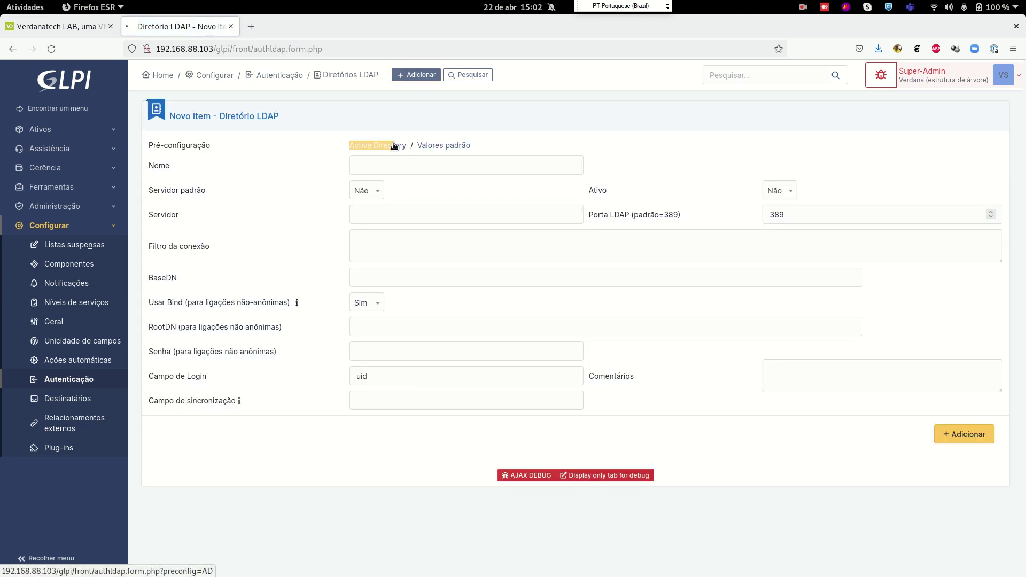
pyautogui.click(393, 173)
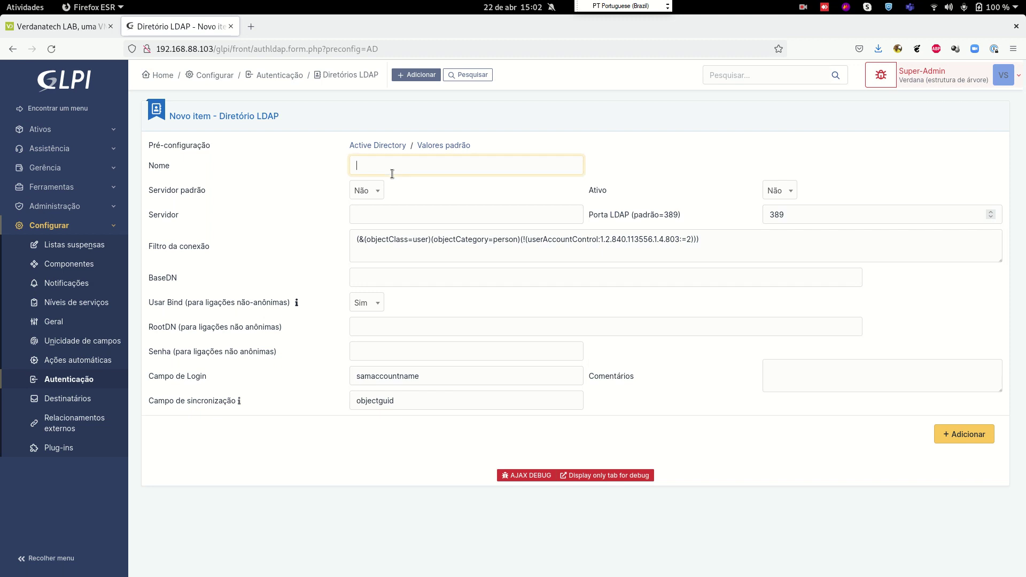
pyautogui.write('samba4')
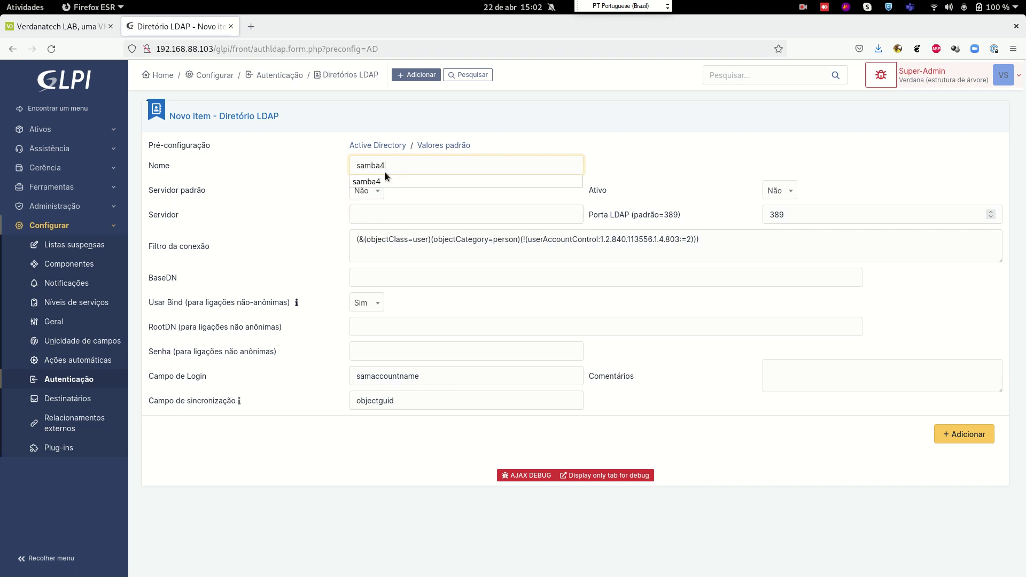
pyautogui.click(368, 191)
pyautogui.click(367, 191)
pyautogui.click(780, 190)
pyautogui.click(777, 224)
# Enter server 192.168.88.103, BaseDN dc=verdanadesk,dc=local and the domain administrator as RootDN
pyautogui.click(454, 214)
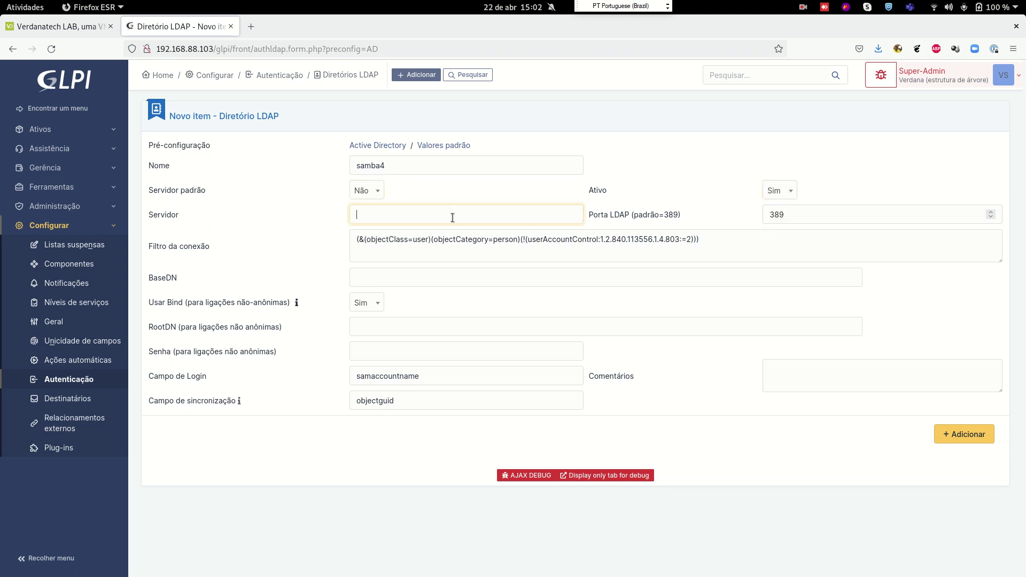
pyautogui.write('192')
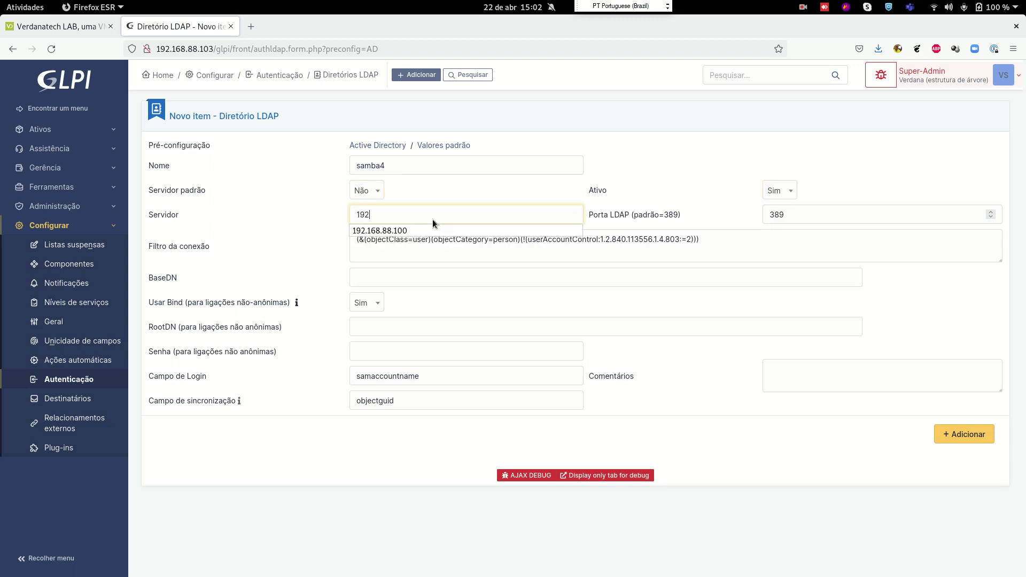
pyautogui.write('.168.88.103')
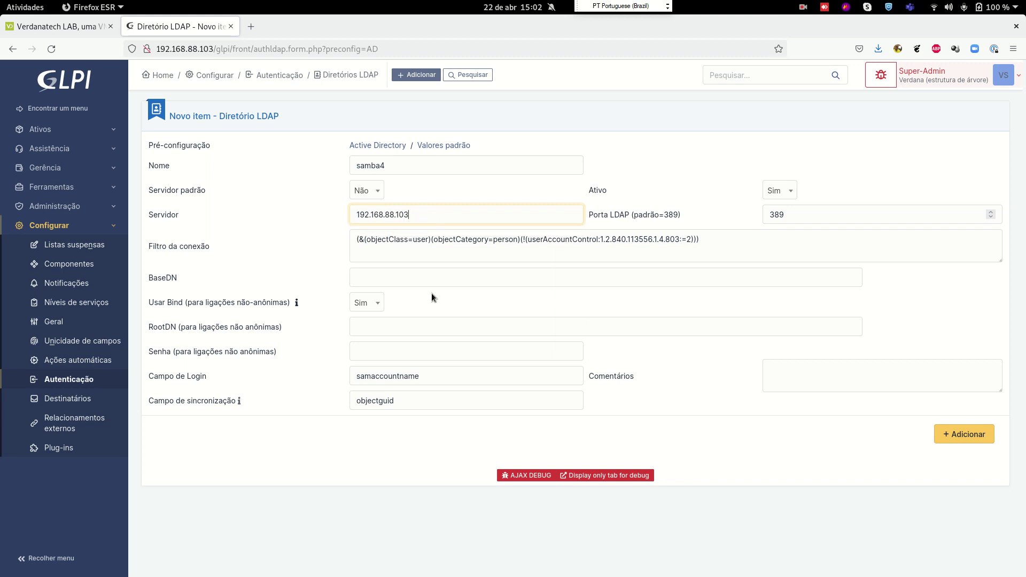
pyautogui.click(406, 279)
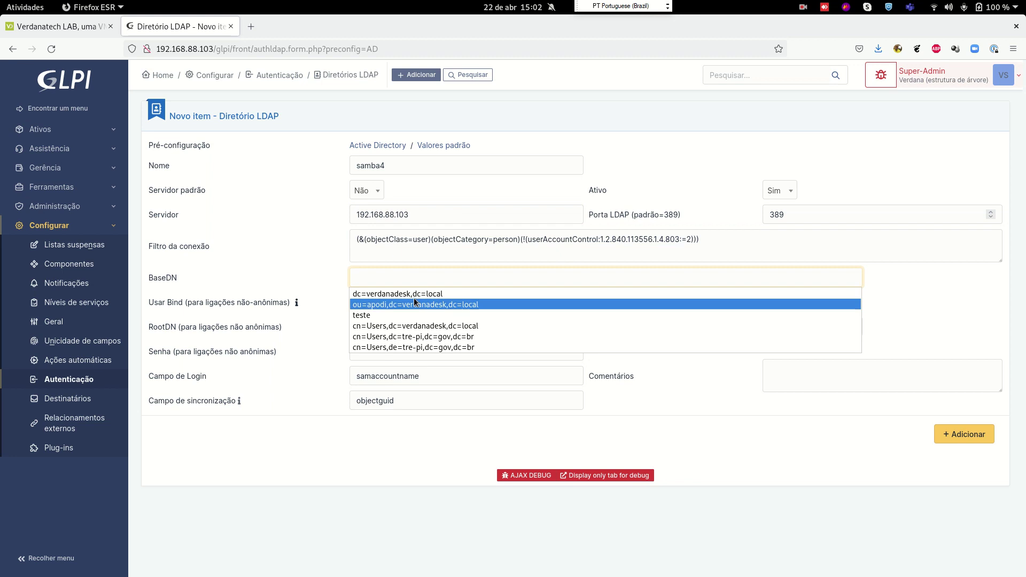
pyautogui.click(409, 294)
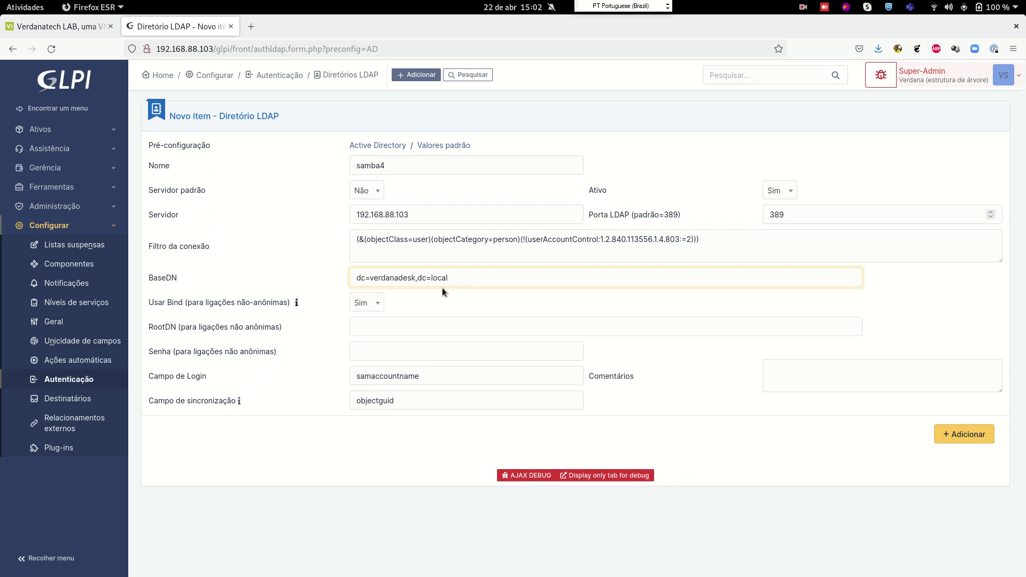
pyautogui.click(371, 327)
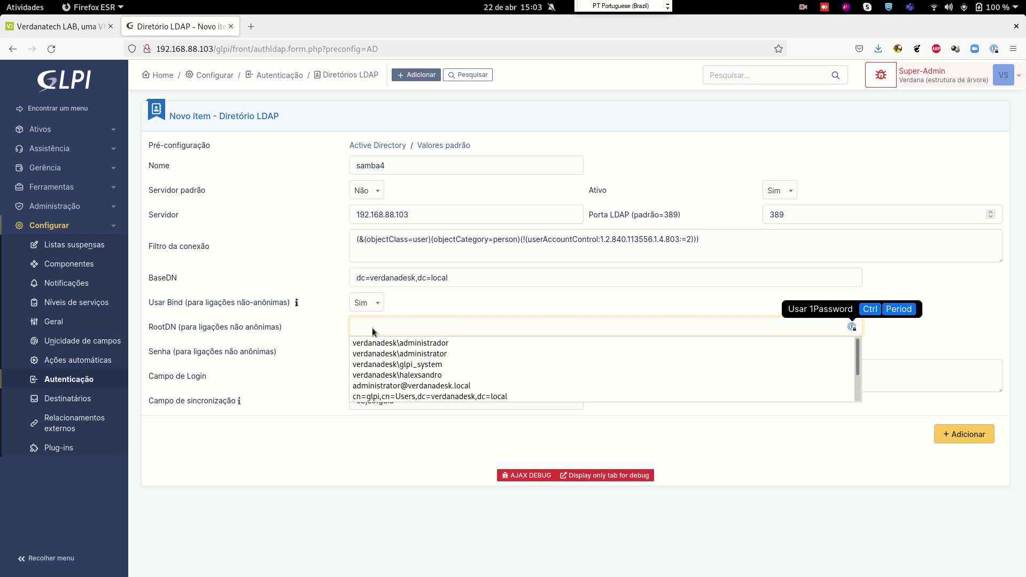
pyautogui.click(386, 353)
pyautogui.click(386, 352)
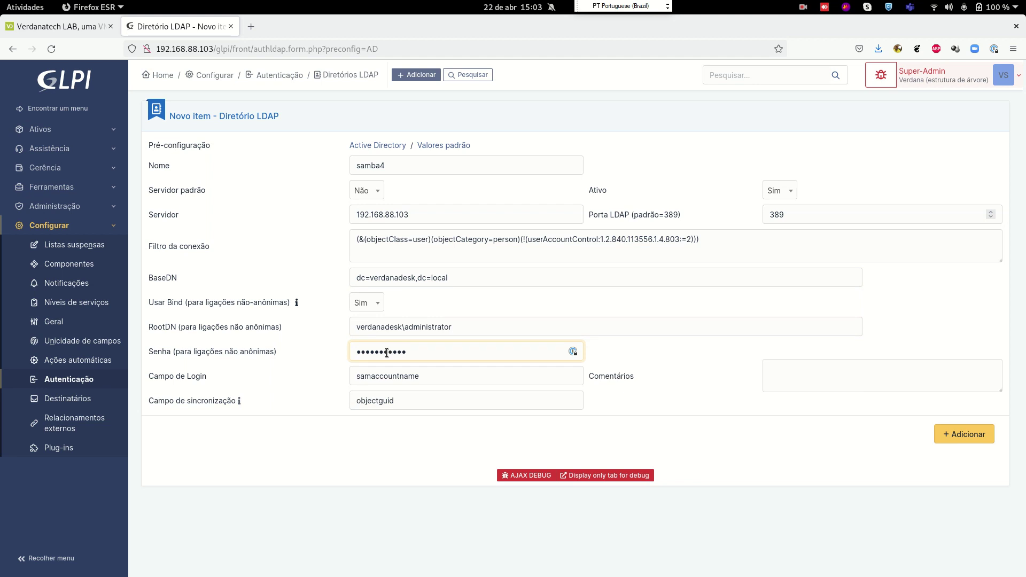
pyautogui.click(56, 26)
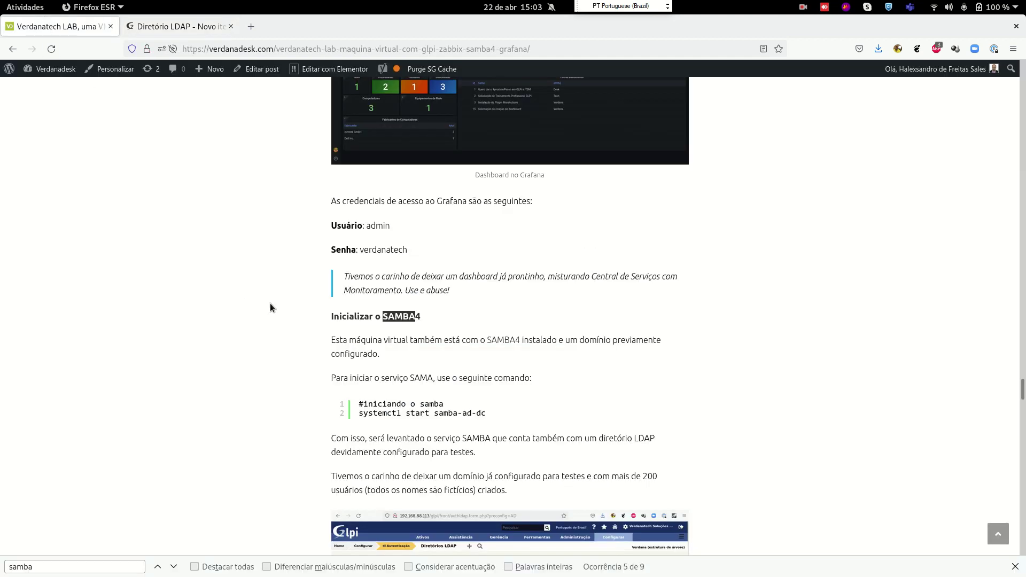
# Copy the domain password from the blog post into the LDAP form's Senha field
pyautogui.scroll(-5, 425, 277)
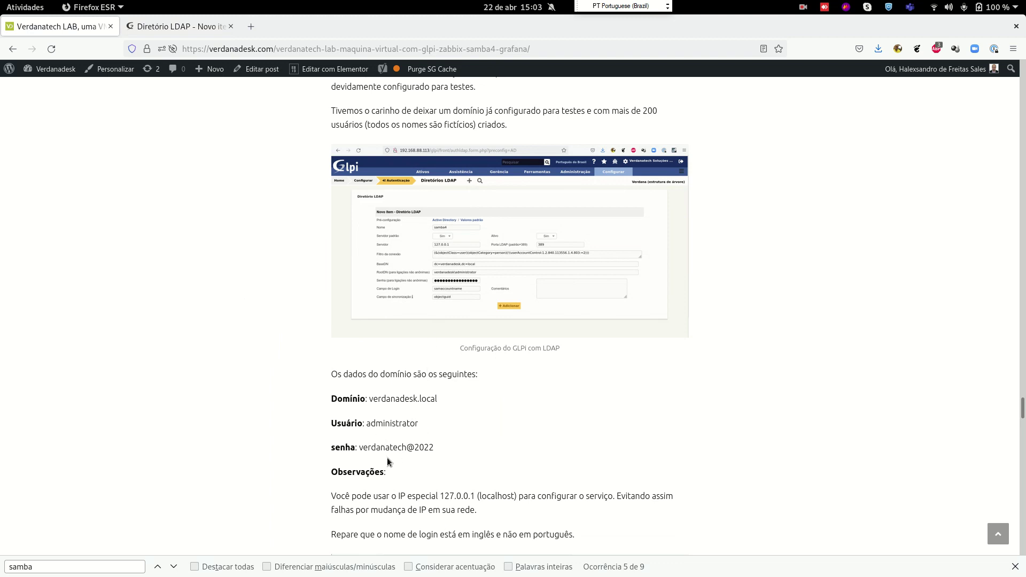
pyautogui.moveTo(431, 447); pyautogui.dragTo(407, 448)
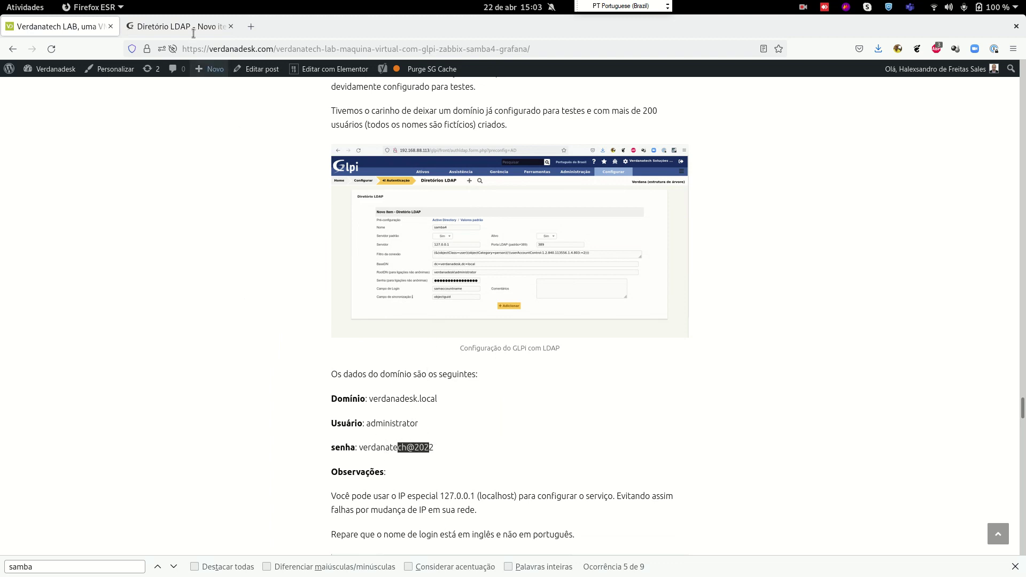
pyautogui.click(197, 27)
pyautogui.hotkey('ctrl', 'a')
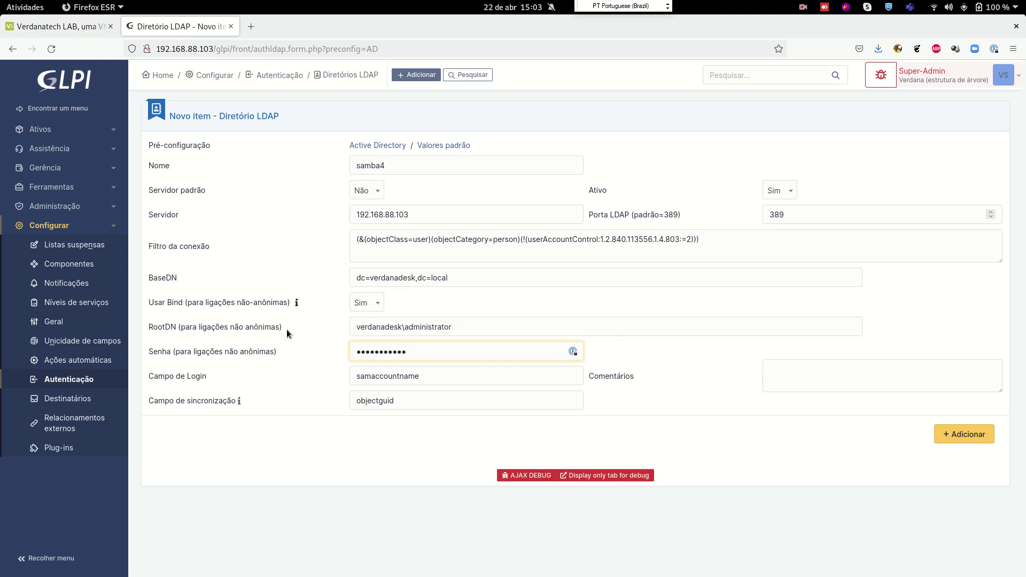
# Save the samba4 LDAP directory and open its Testar connection-test panel
pyautogui.click(942, 435)
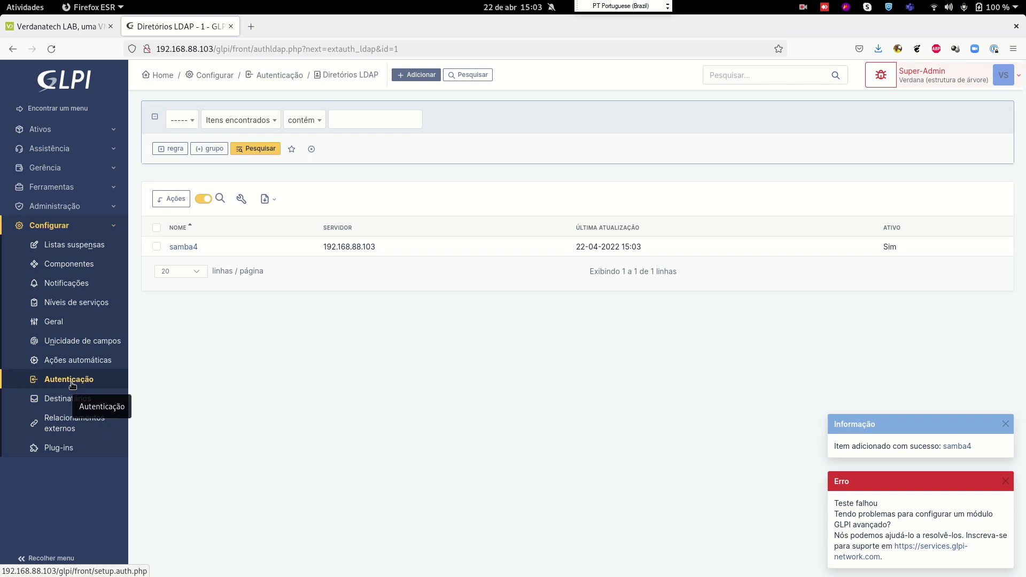
pyautogui.click(180, 246)
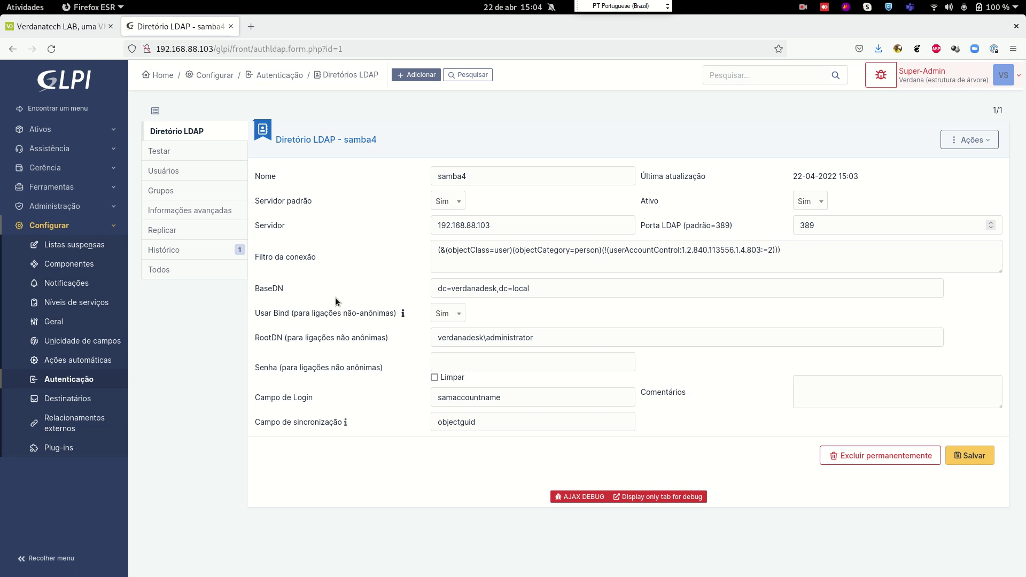
pyautogui.click(198, 231)
pyautogui.click(201, 210)
pyautogui.click(191, 157)
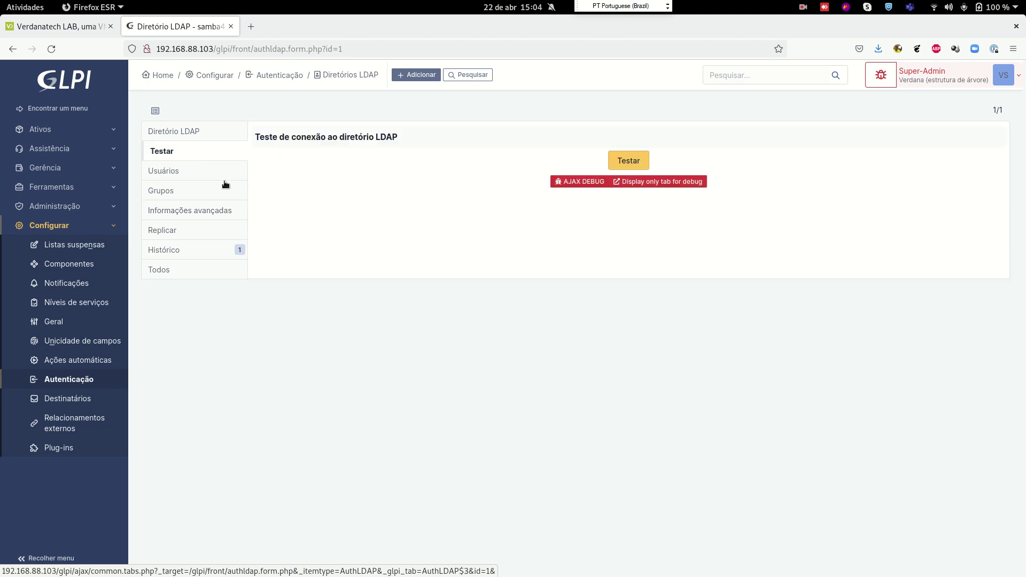
pyautogui.hotkey('alt', 'Tab')
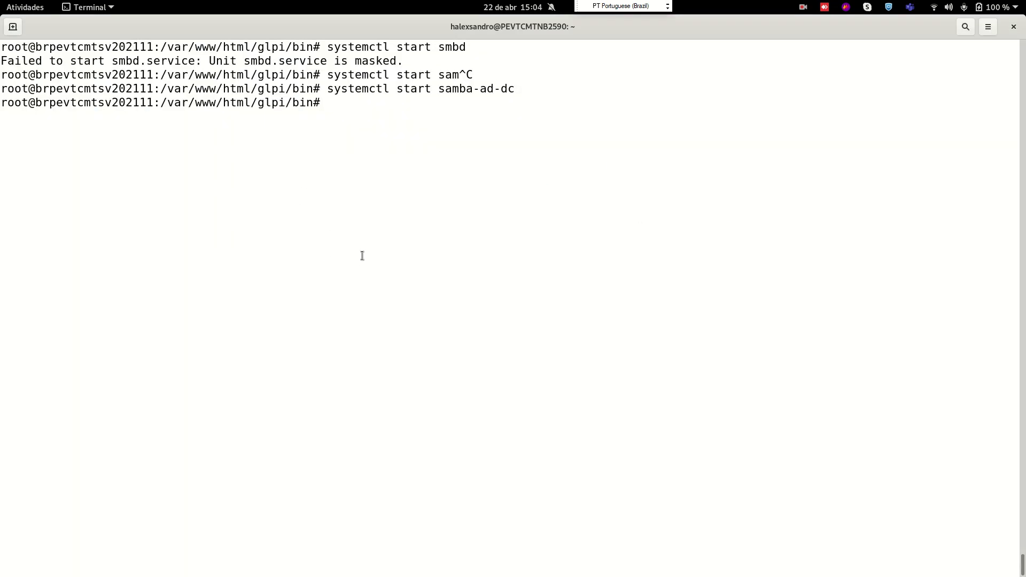
# Change into /var/www/html and list its contents
pyautogui.hotkey('ctrl', 'l')
pyautogui.write('ls')
pyautogui.press('Return')
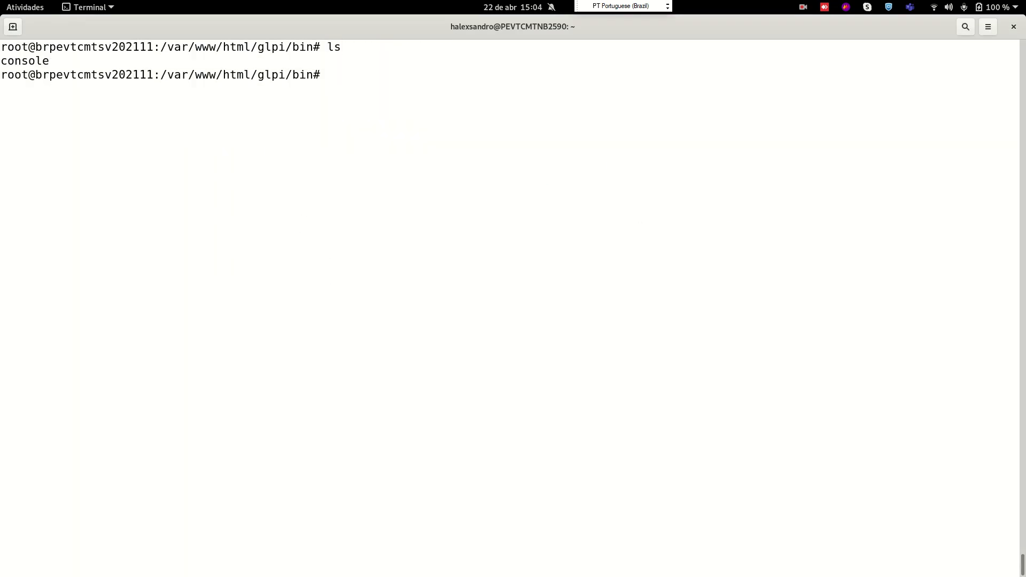
pyautogui.write('cd /var/www/html/')
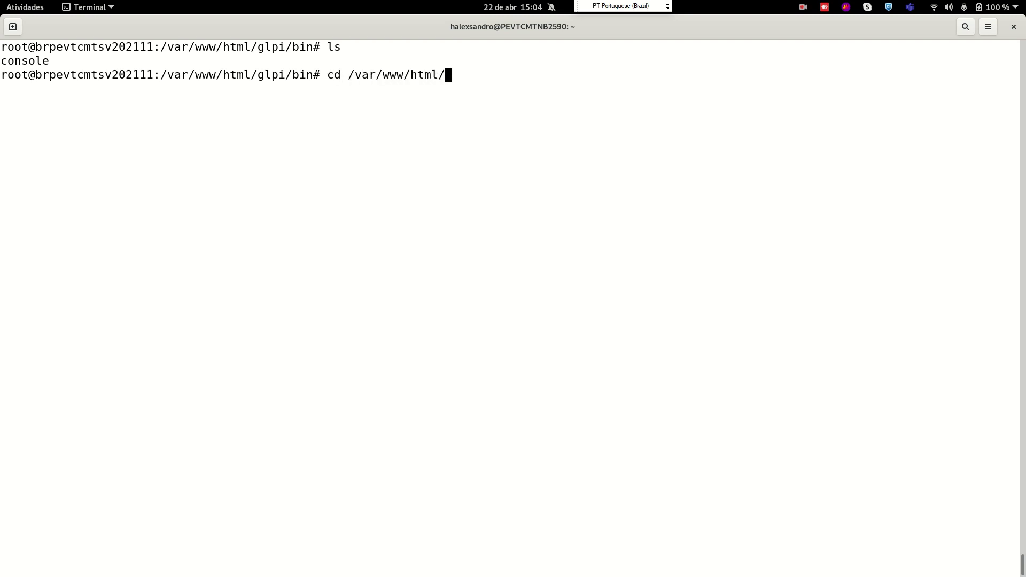
pyautogui.press('Return')
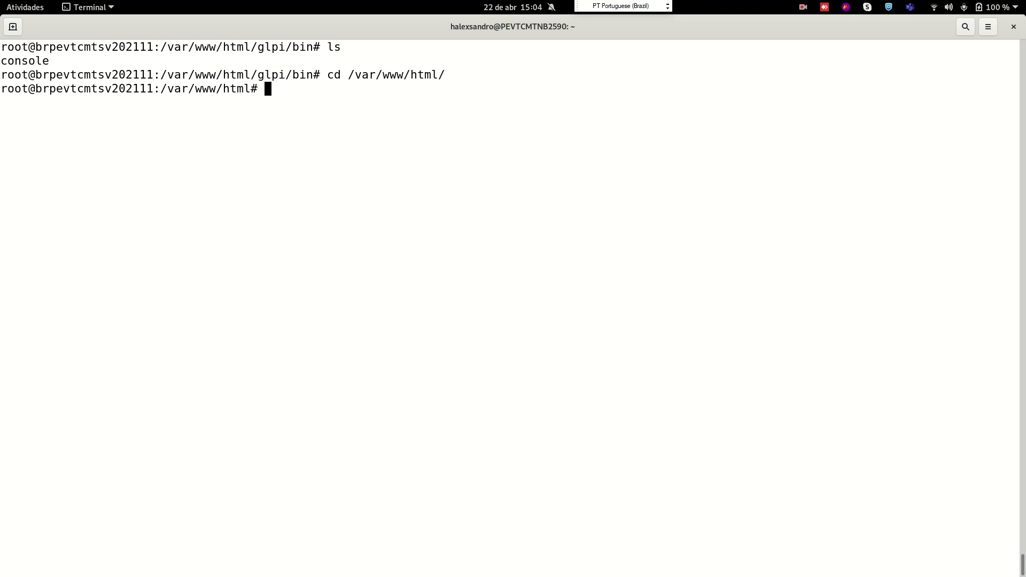
pyautogui.write('ls')
pyautogui.press('Return')
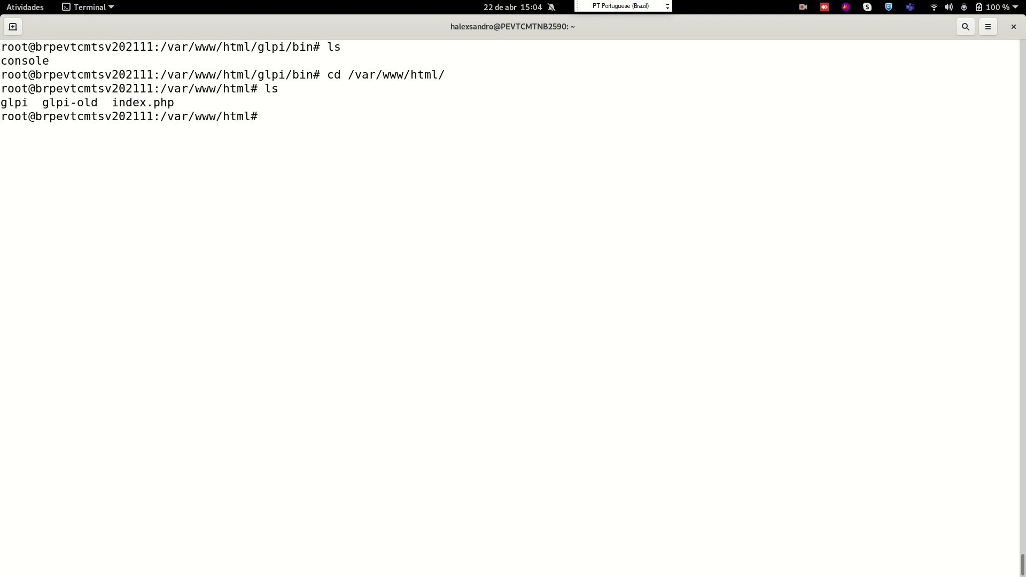
# Delete the glpi-old folder with rm glpi-old -Rf and clear the screen
pyautogui.write('rm glpi-')
pyautogui.press('Tab')
pyautogui.press('BackSpace')
pyautogui.write('-Rf')
pyautogui.press('Return')
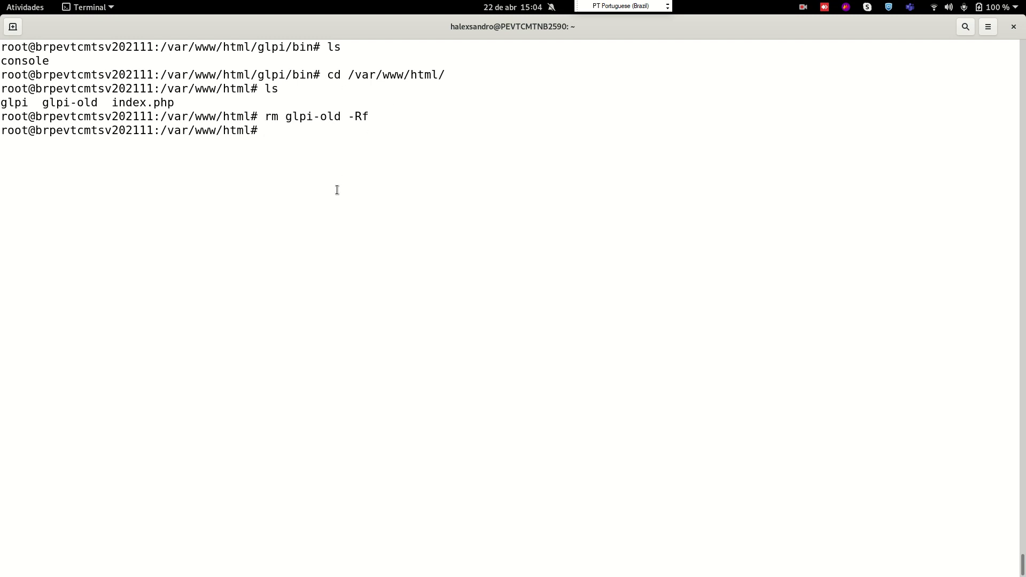
pyautogui.hotkey('ctrl', 'l')
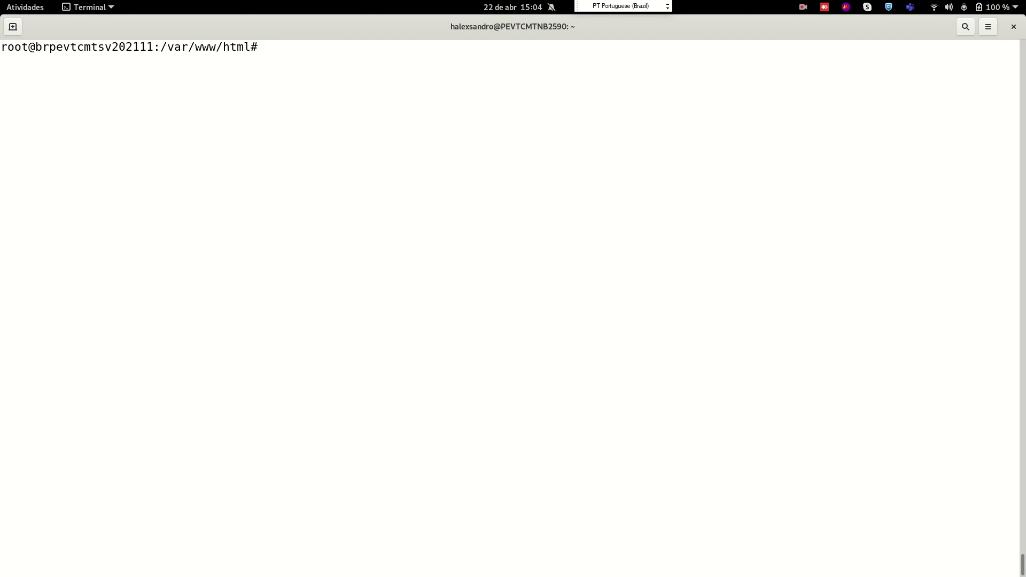
pyautogui.hotkey('alt', 'Tab')
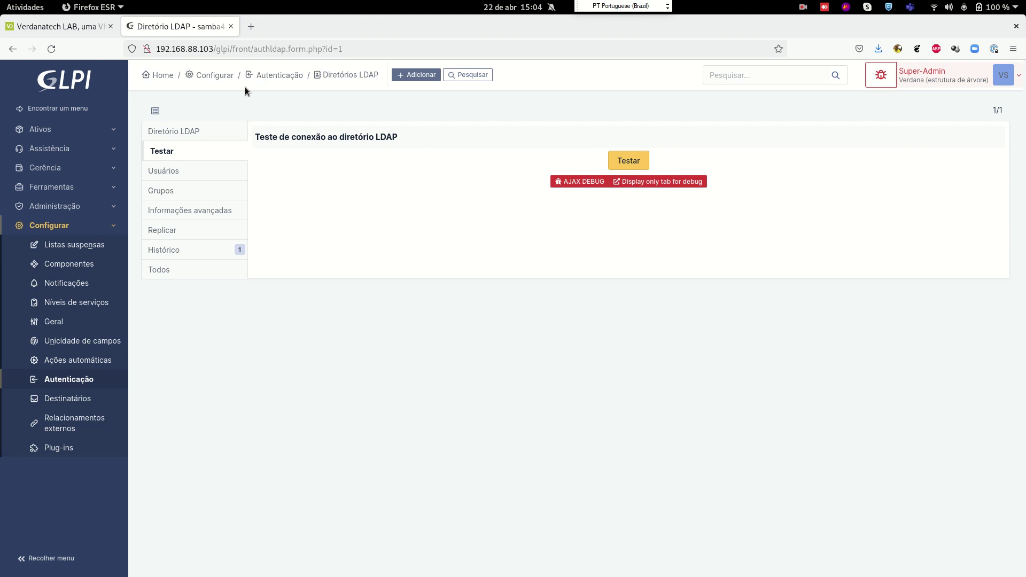
# Switch from Firefox back to the Terminal window via the app switcher
pyautogui.hotkey('alt', 'Tab')
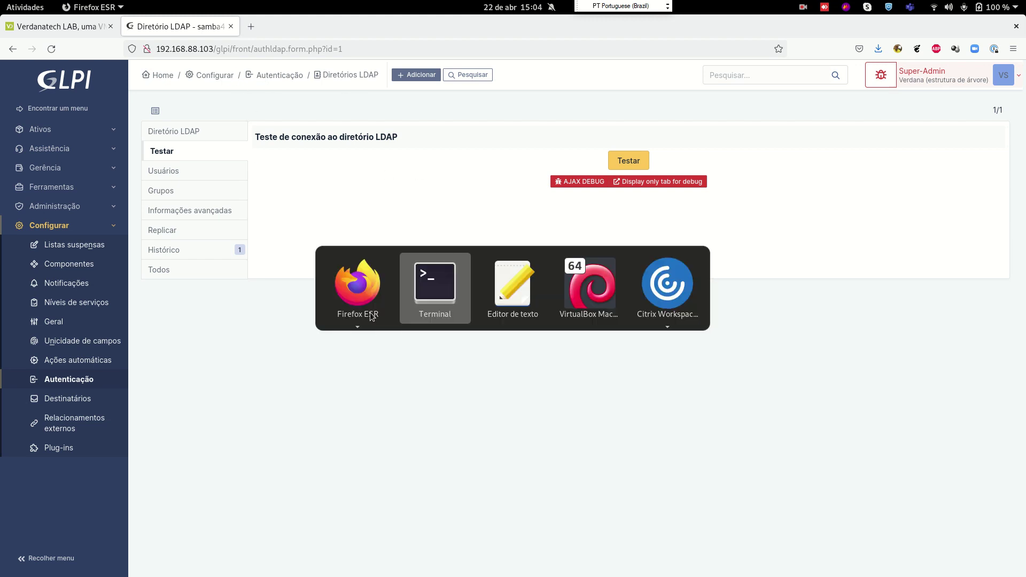
pyautogui.press('Tab')
pyautogui.press('Tab')
pyautogui.press('Tab')
pyautogui.hotkey('shift', 'Tab')
pyautogui.hotkey('shift', 'Tab')
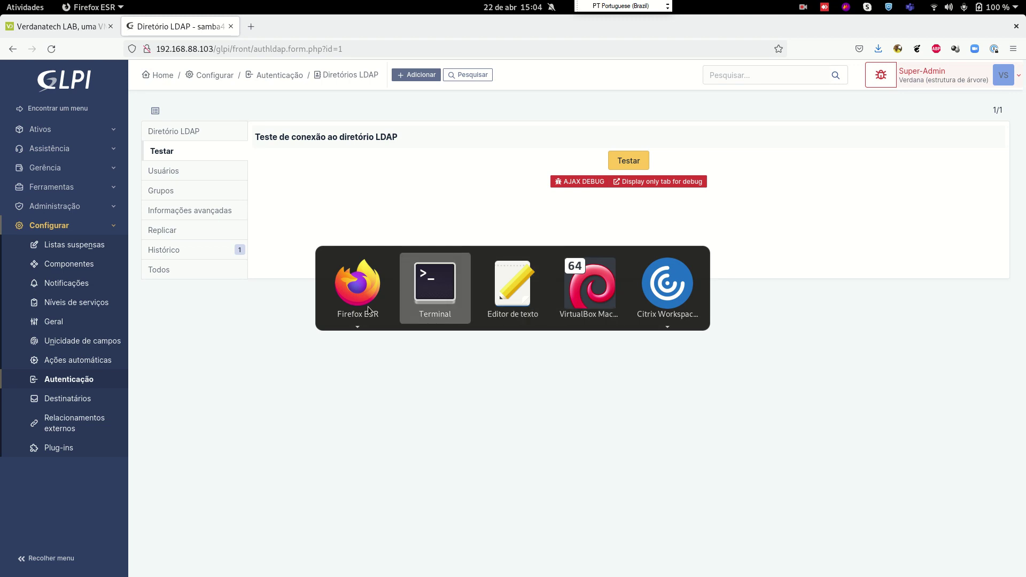